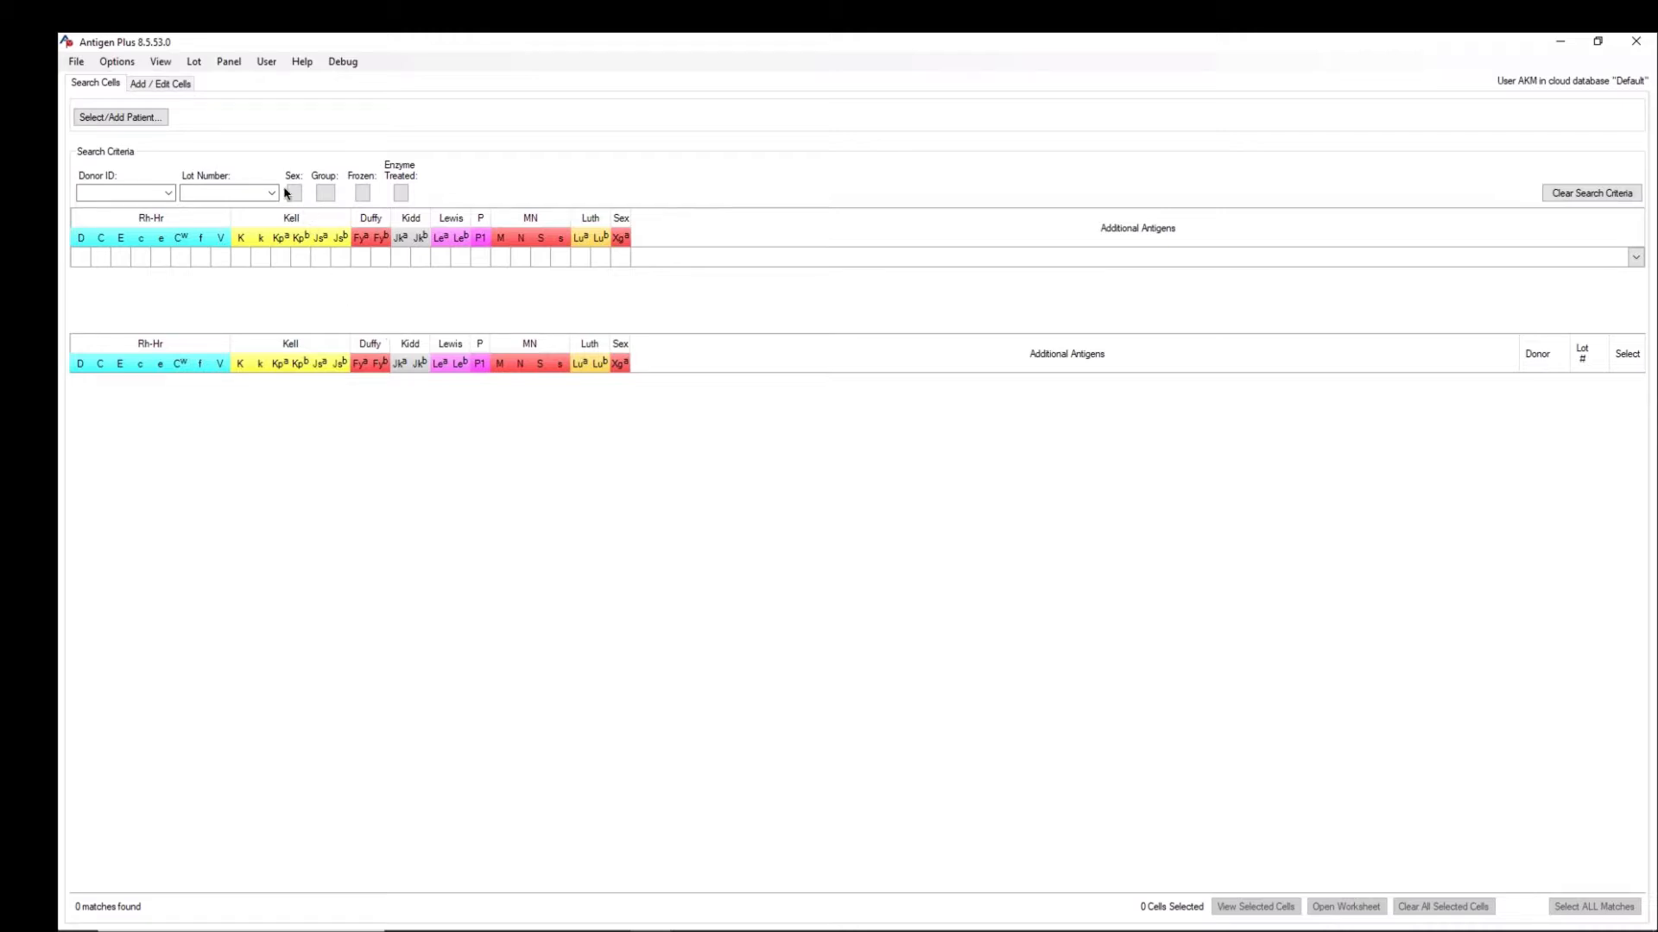
Step: Open the list of lots available for download and sort it by supplier, lot and expiration date
click(194, 62)
click(202, 76)
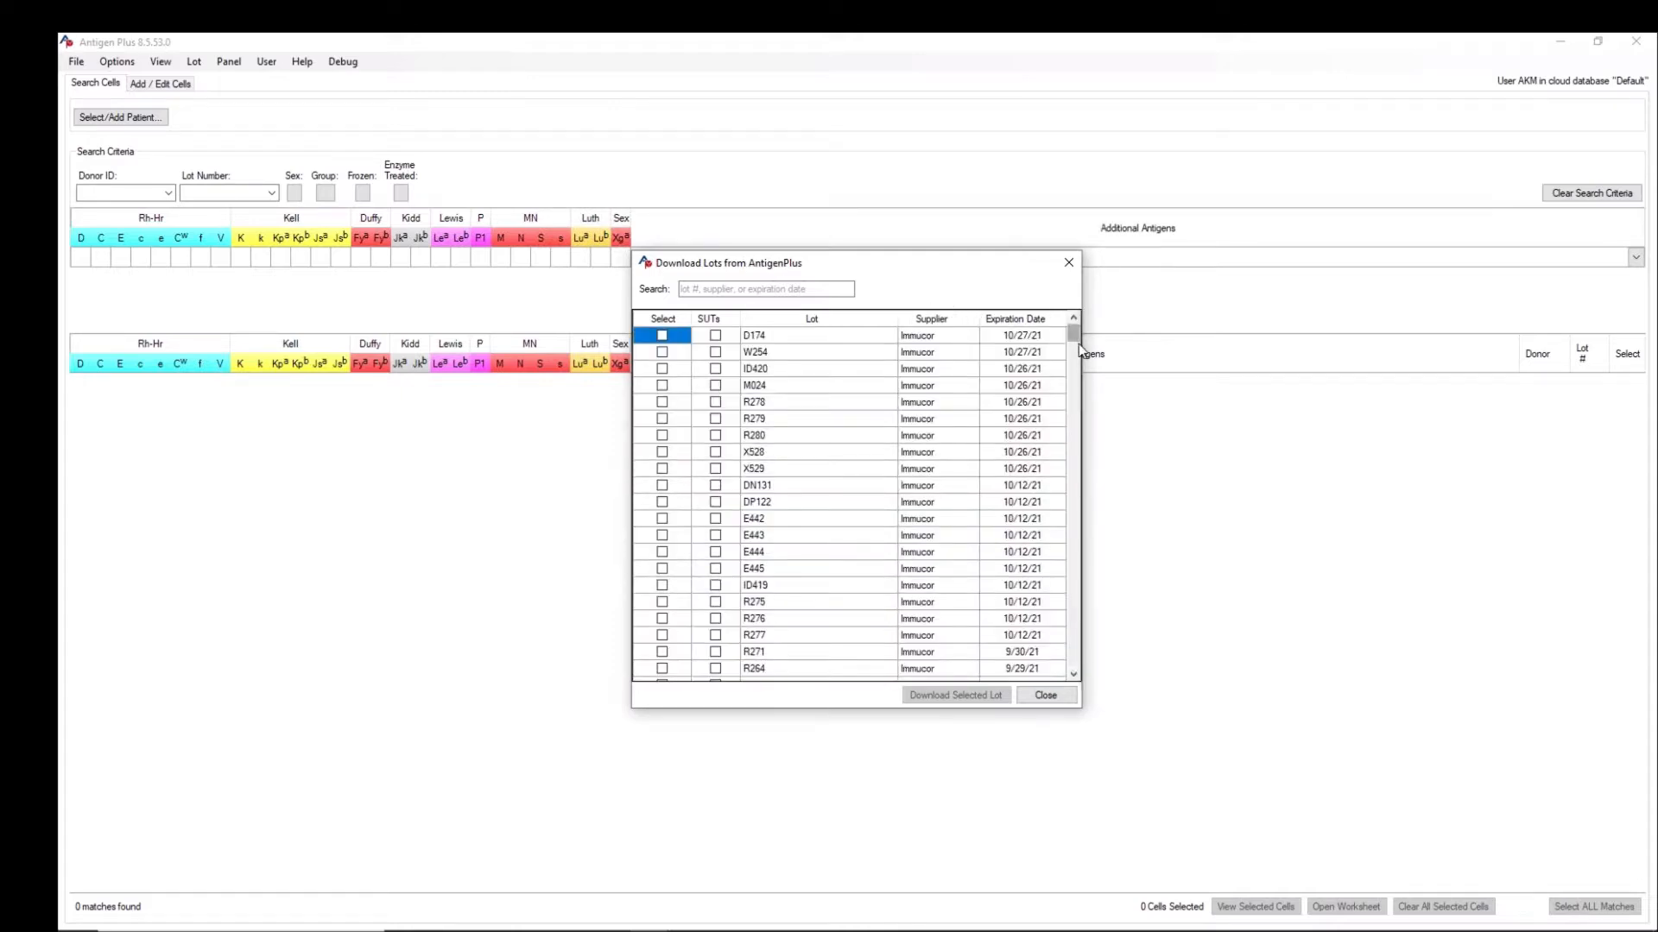
click(947, 325)
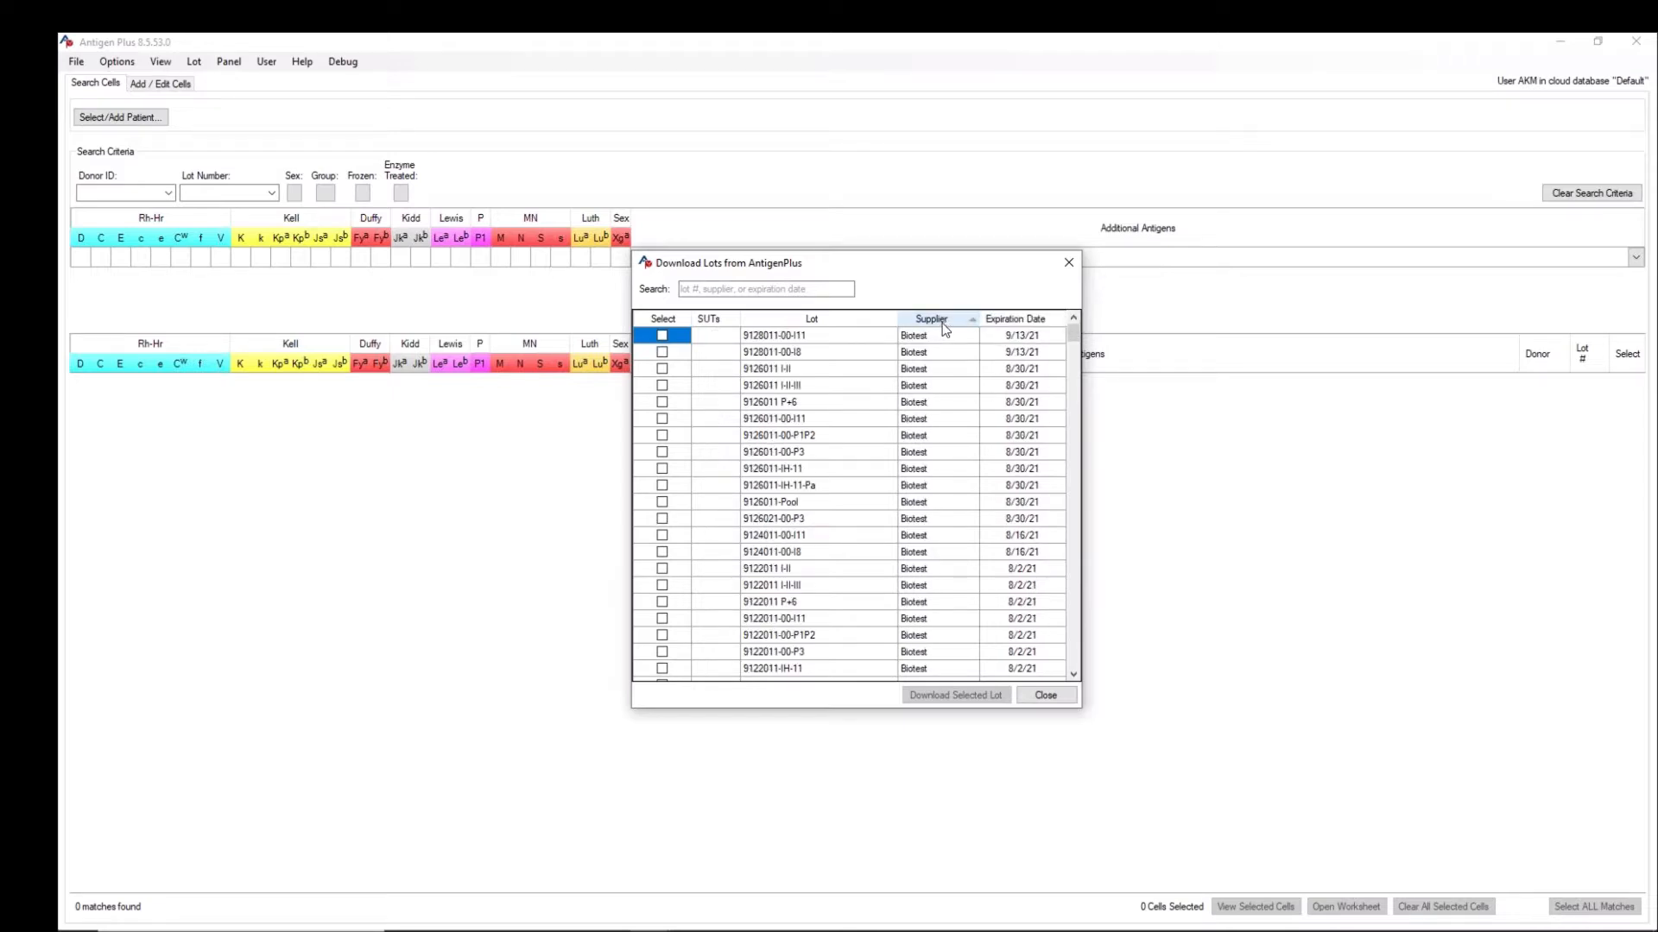
click(944, 327)
click(848, 324)
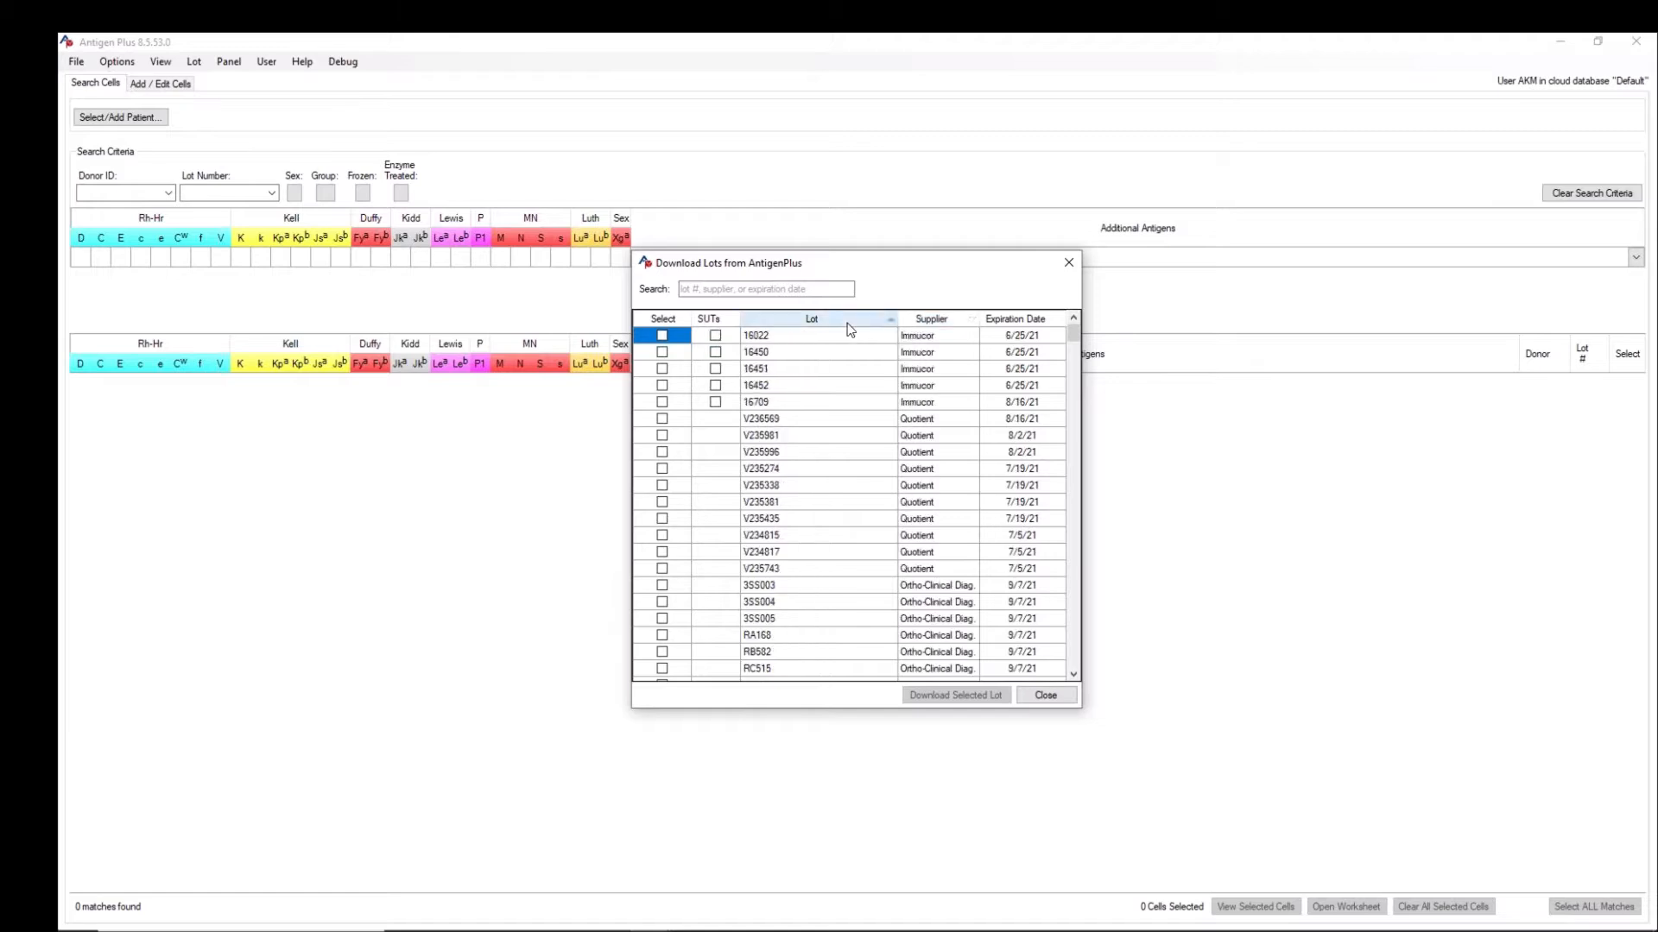
click(1023, 321)
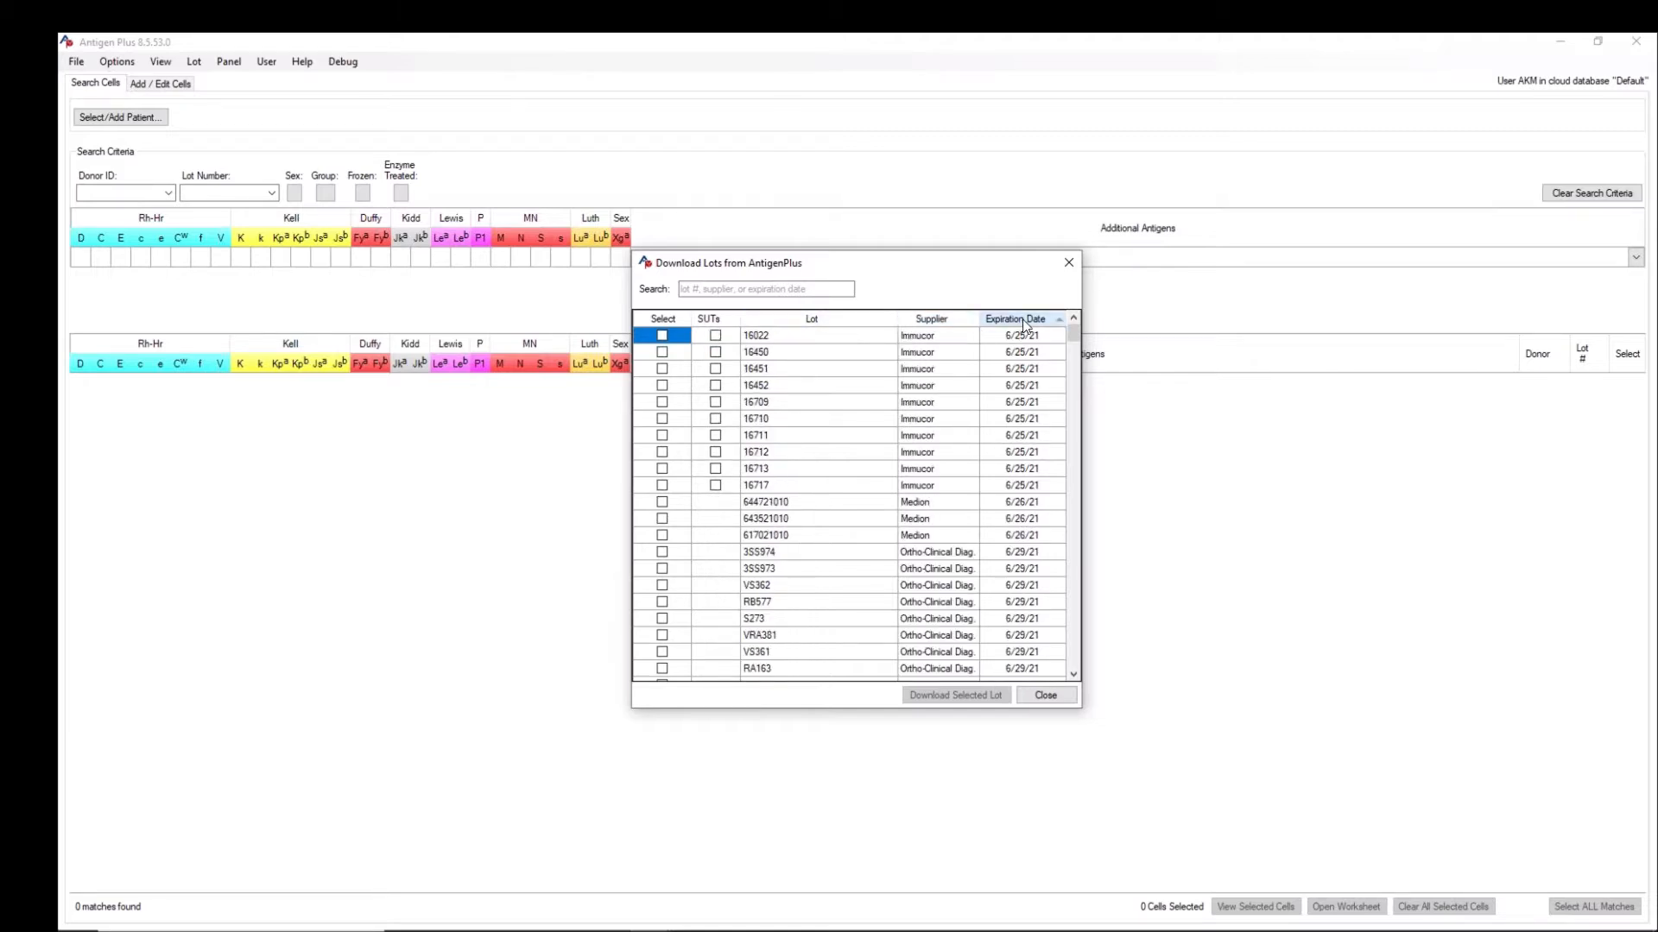
Step: Search the downloadable lots for "47", and clear the search to restore the full list
click(778, 288)
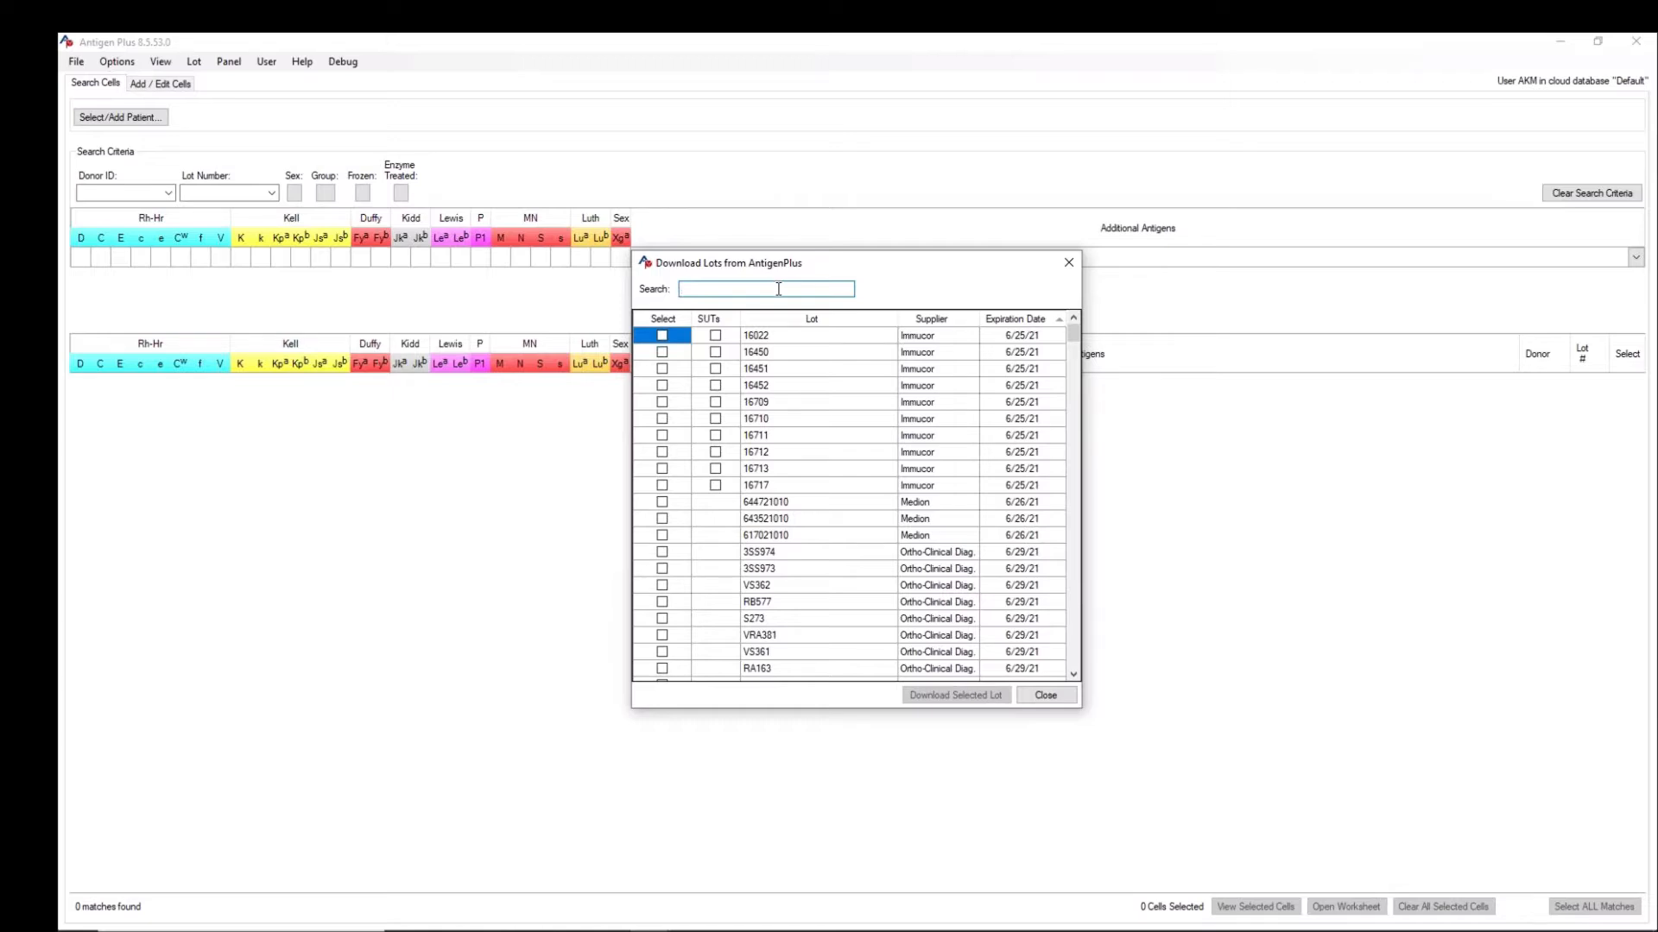
text(47)
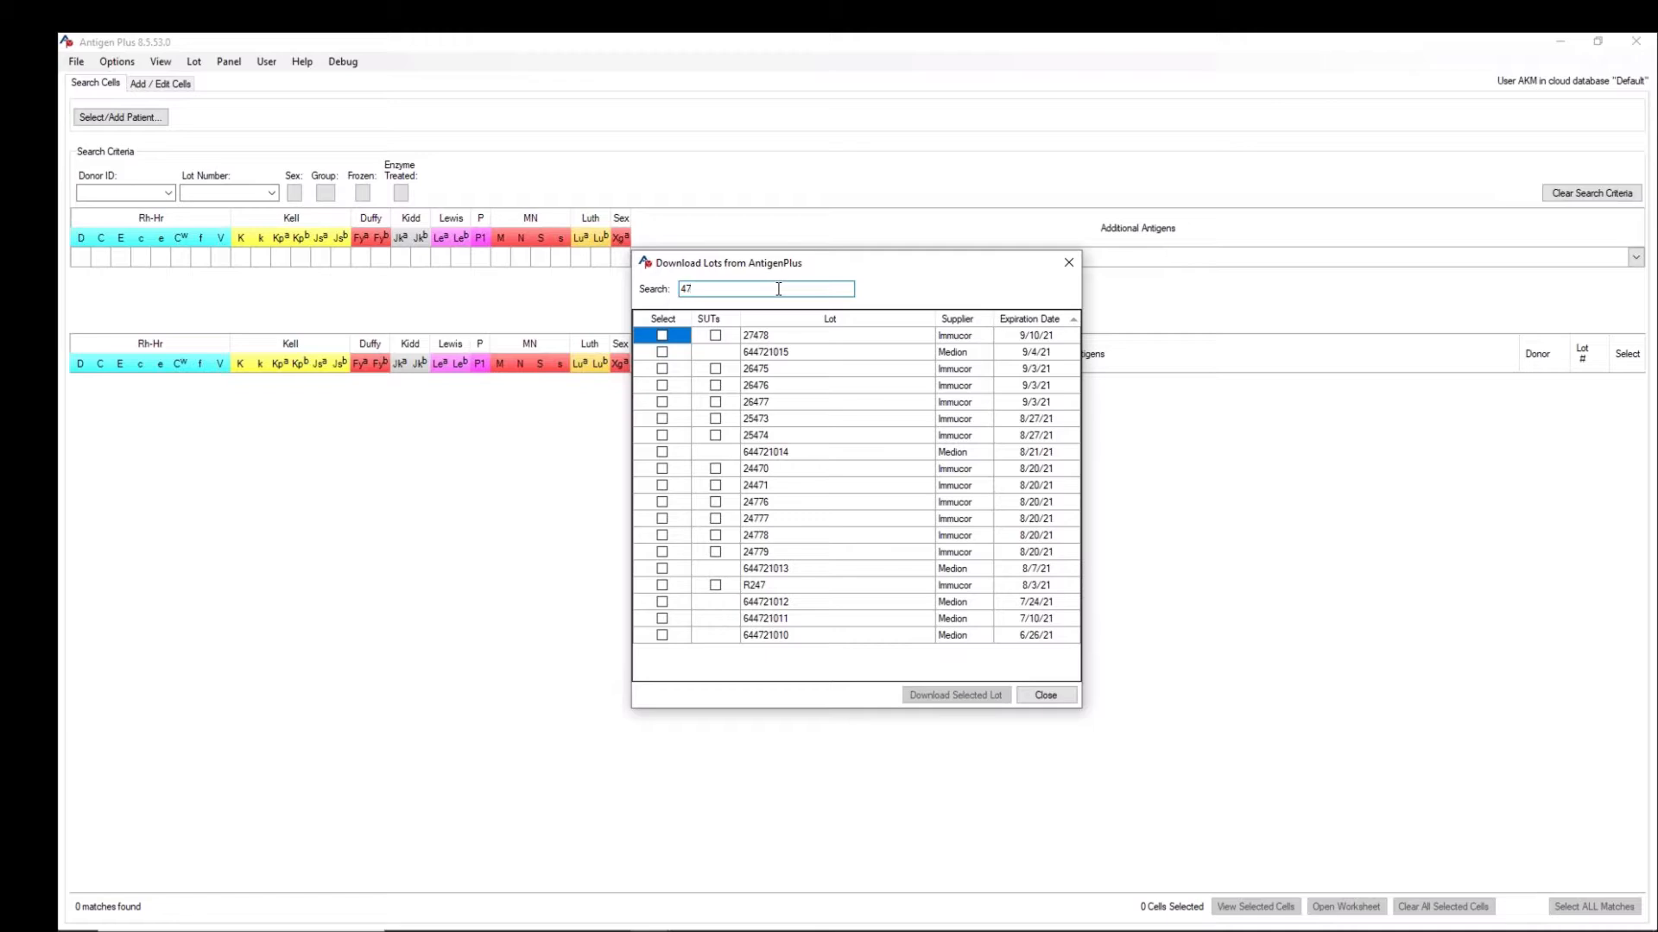
key(BackSpace)
key(BackSpace)
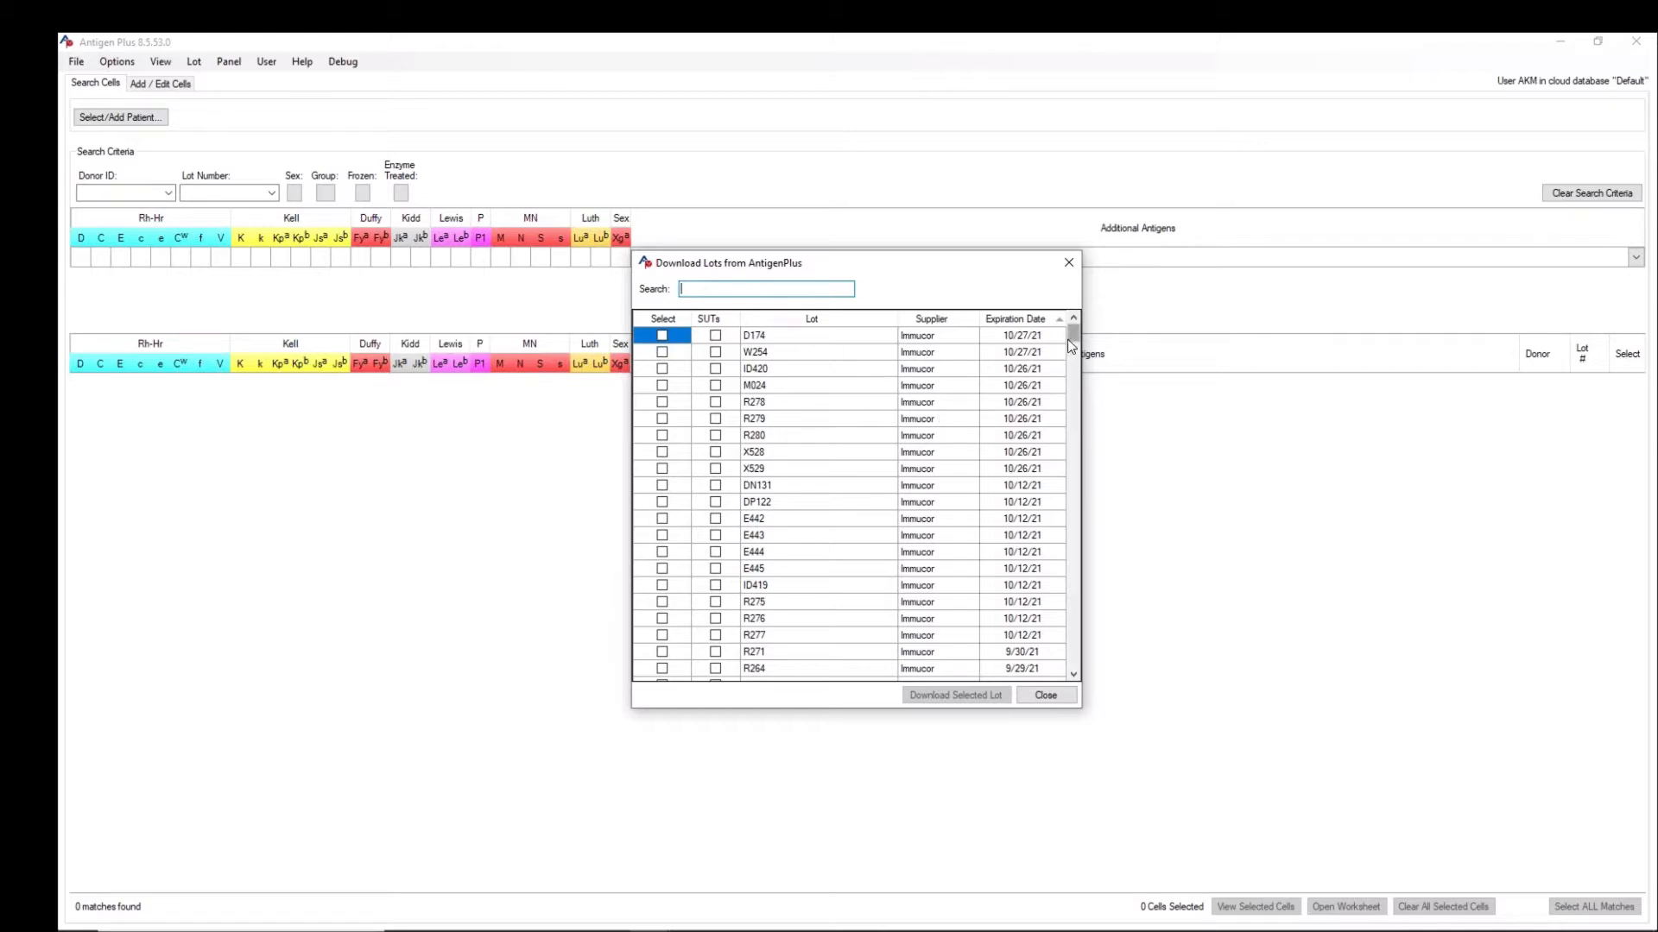
Step: Select Immucor lot 27802 together with its SUTs and start downloading it
scroll(1069, 354, down, 4)
drag(1068, 353, 1068, 371)
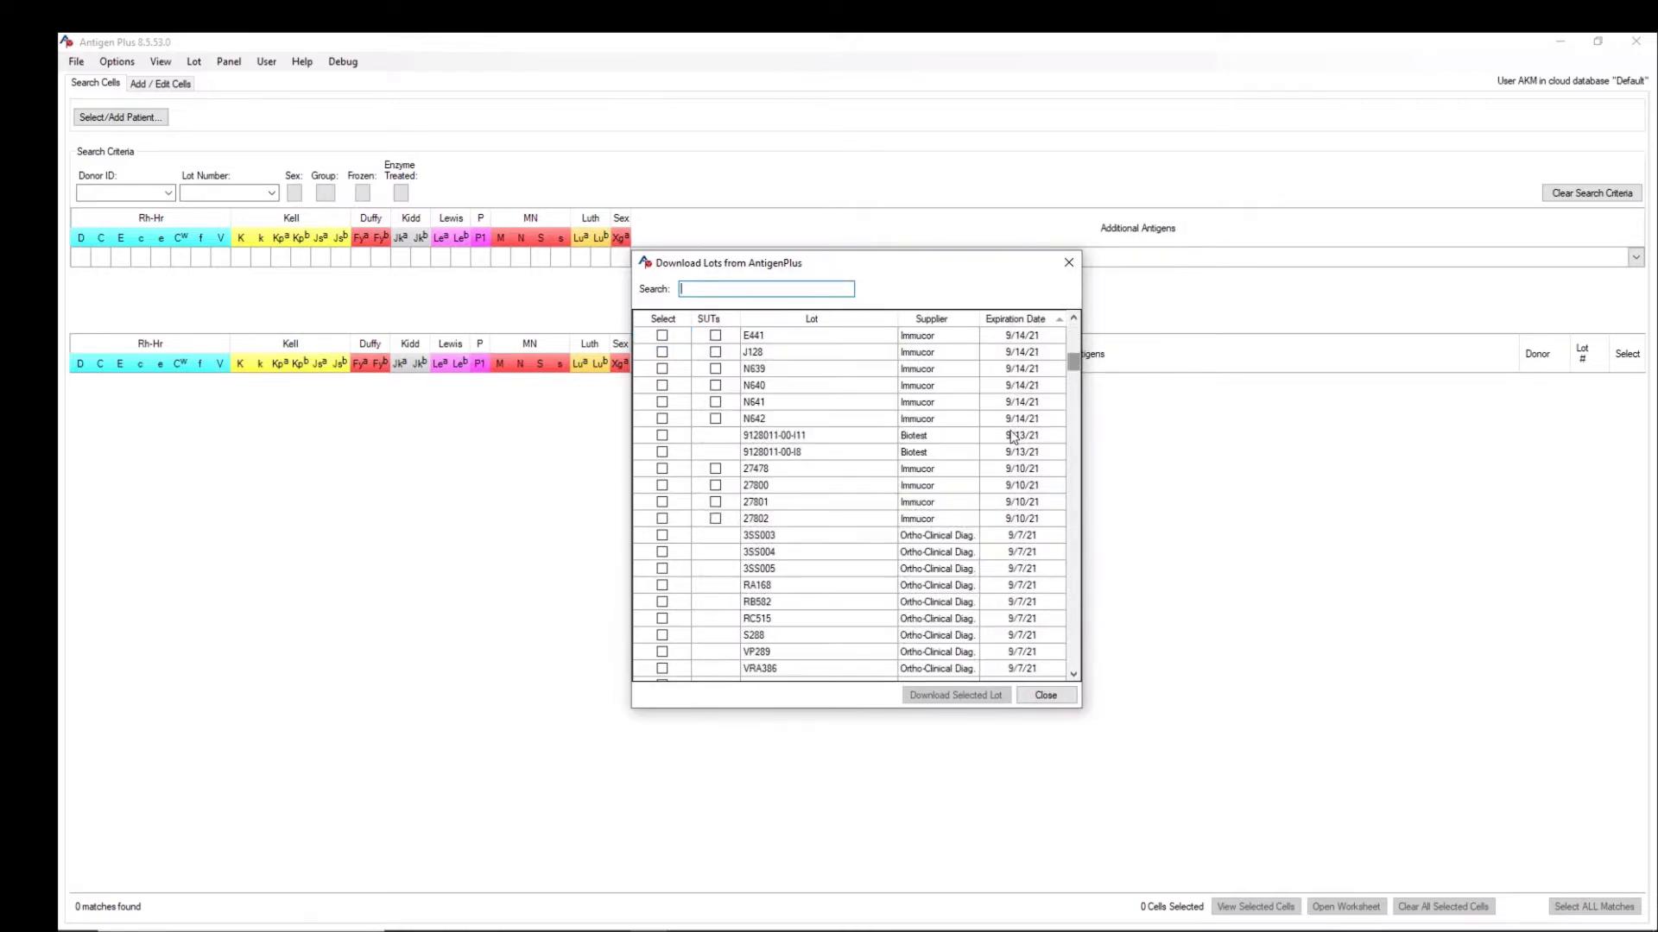
click(715, 519)
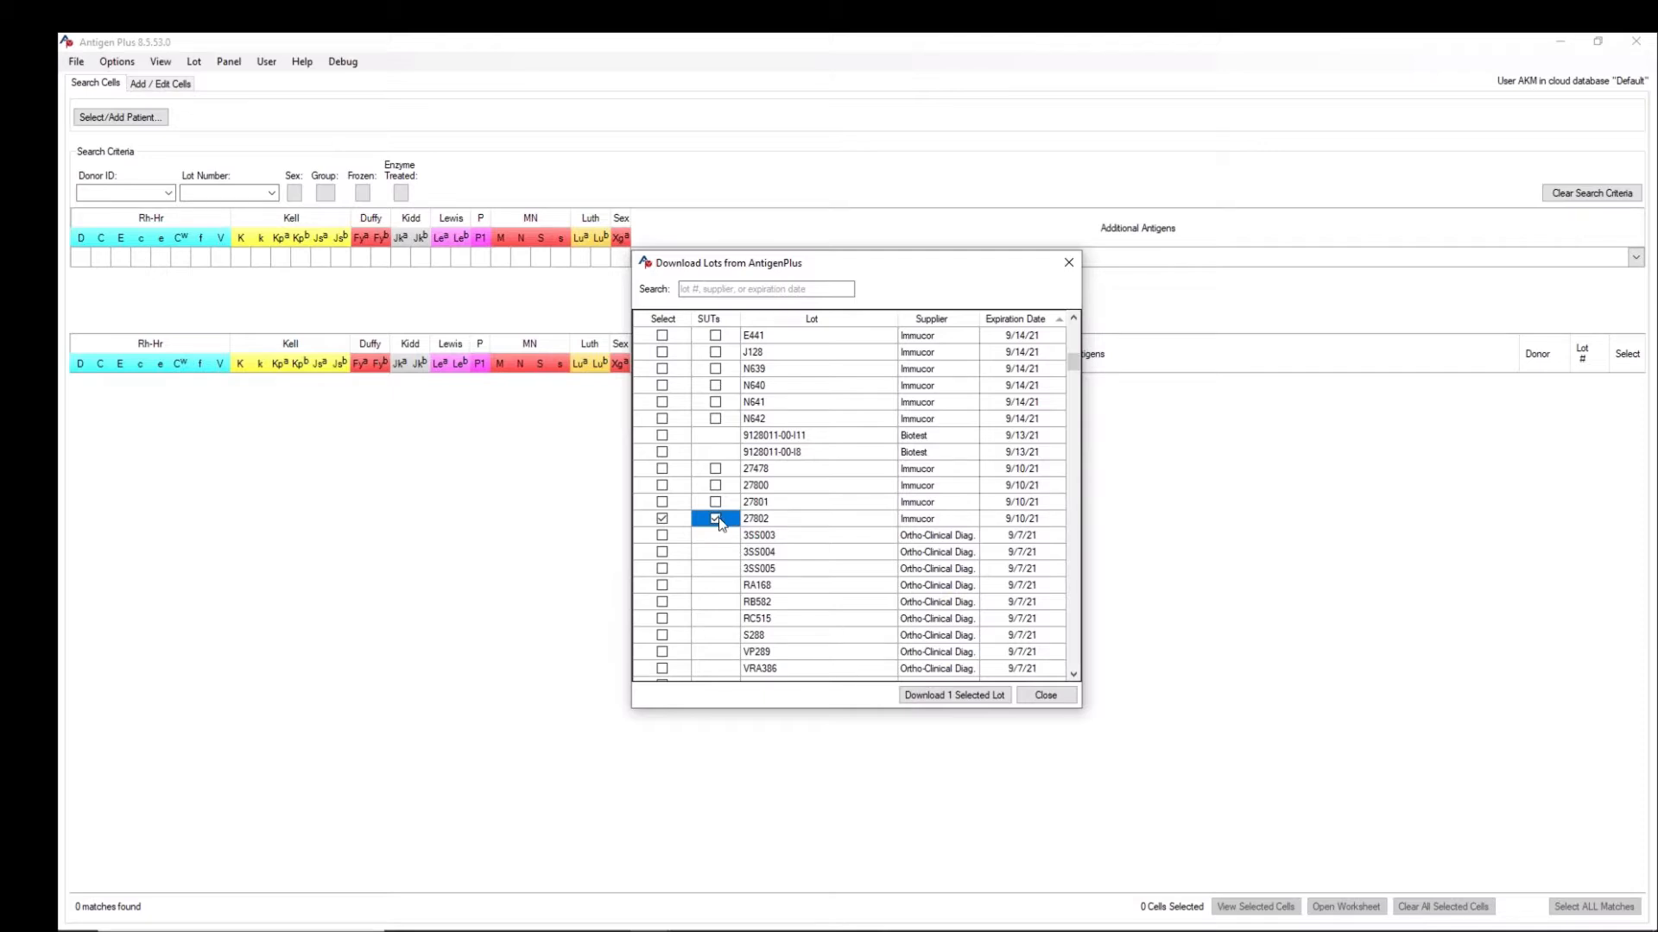
click(935, 692)
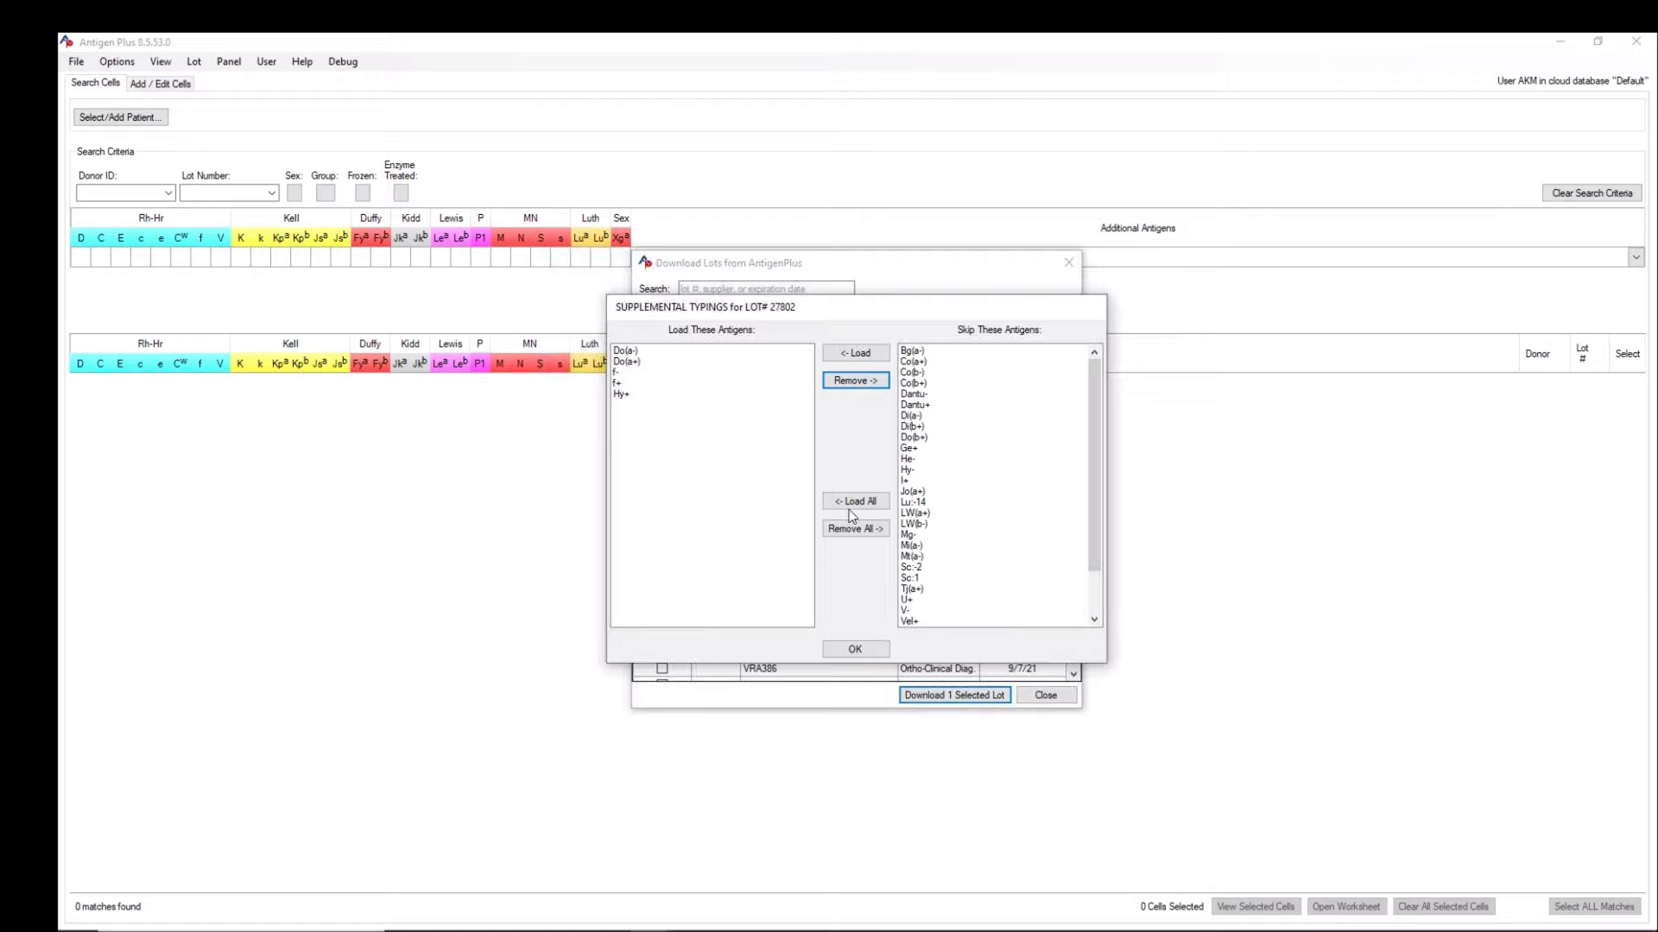
Step: Exclude Hy+, Do(a-) and Do(a+) from the supplemental antigens to load for lot 27802, and accept the selection
click(628, 396)
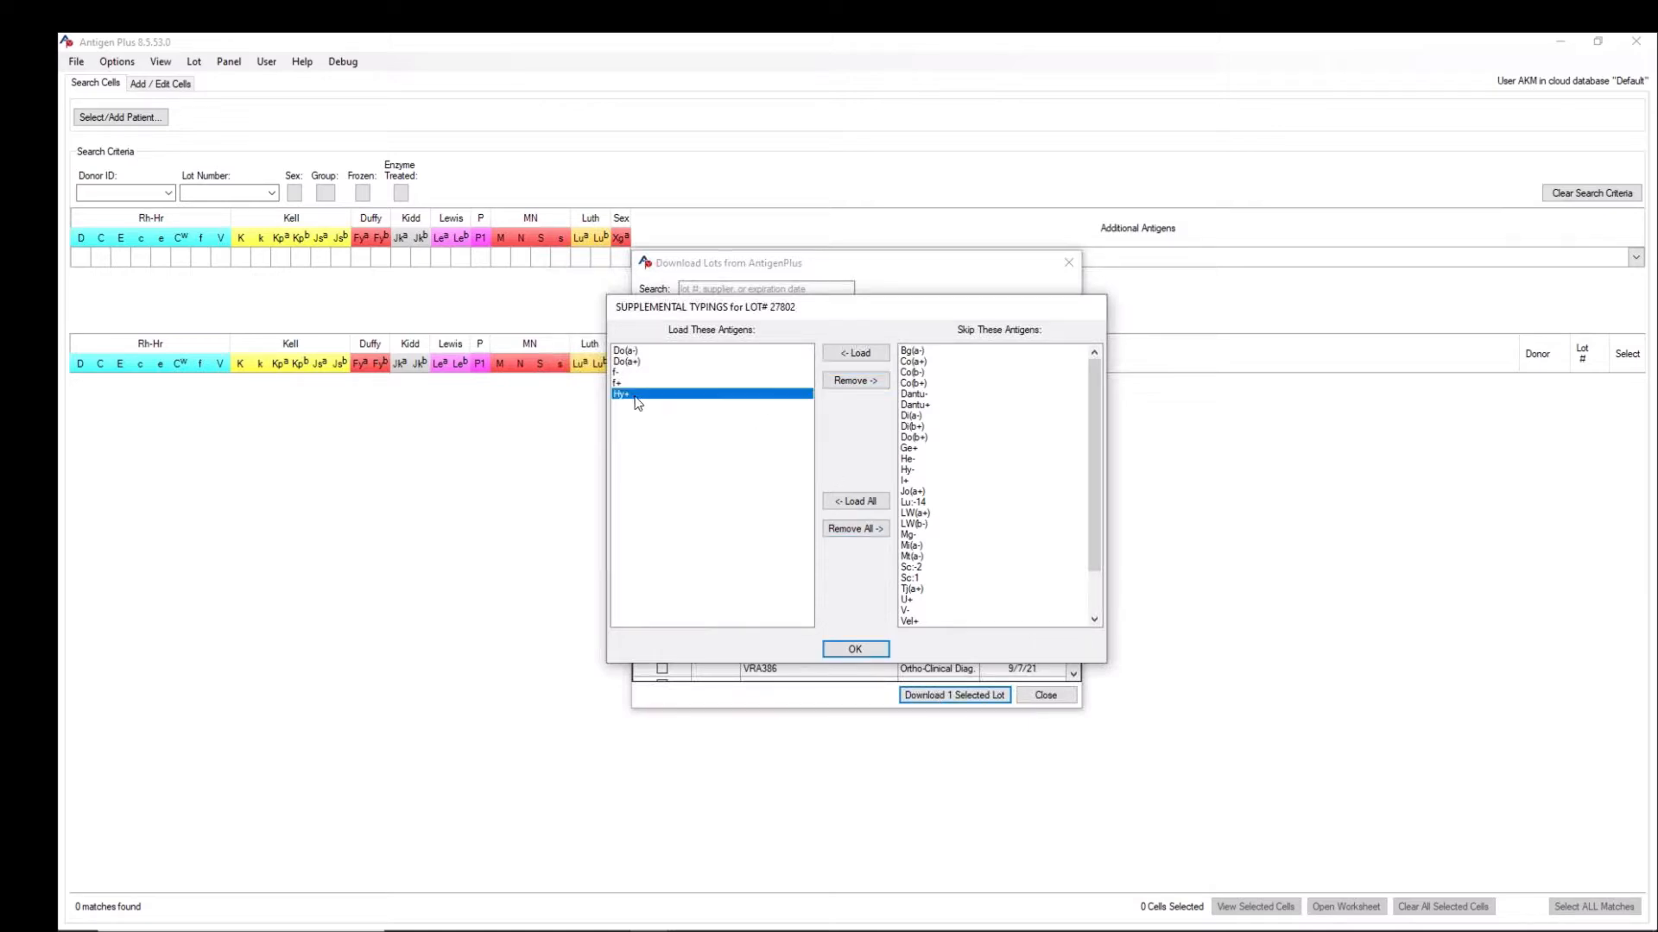
click(857, 380)
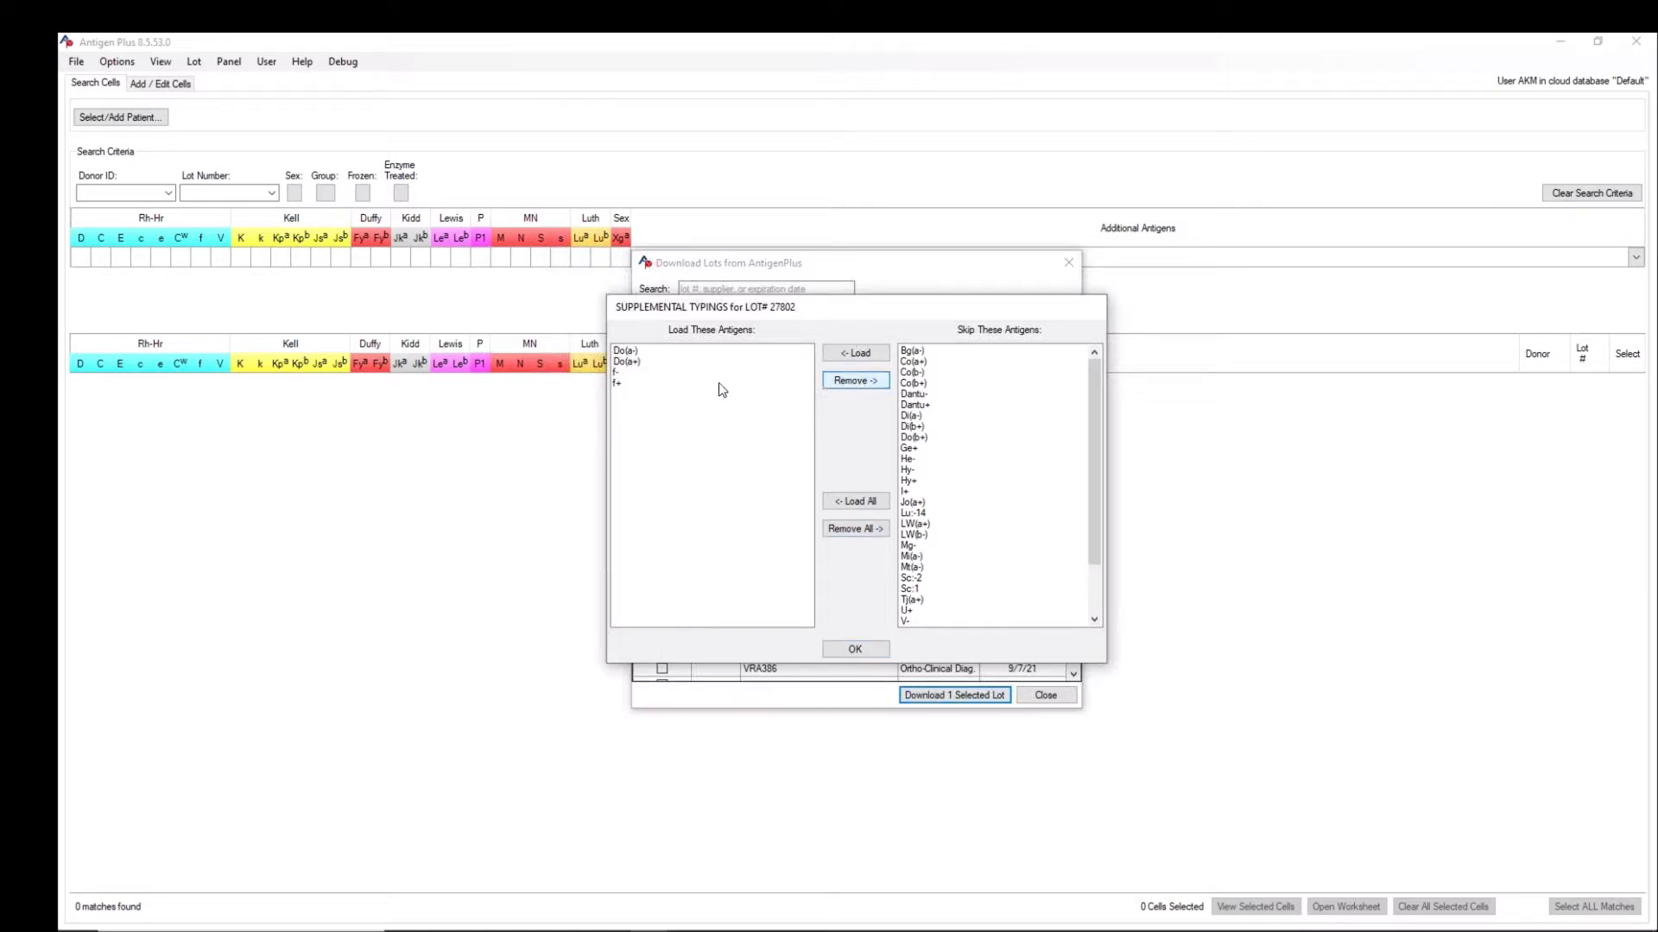
click(638, 351)
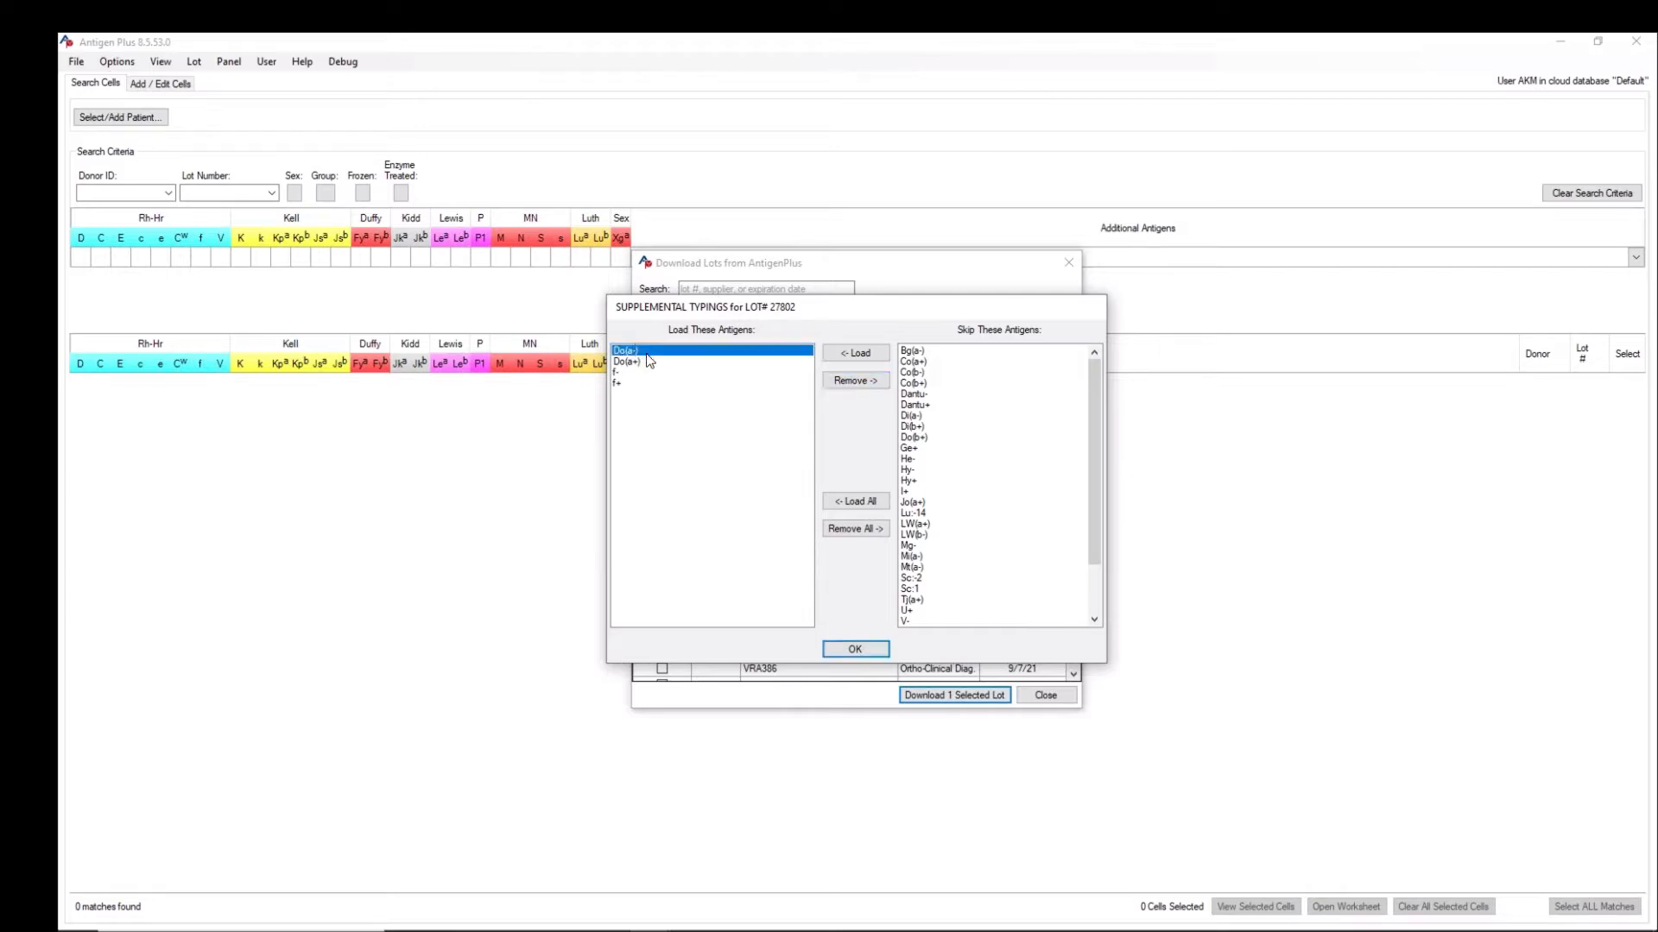
click(841, 386)
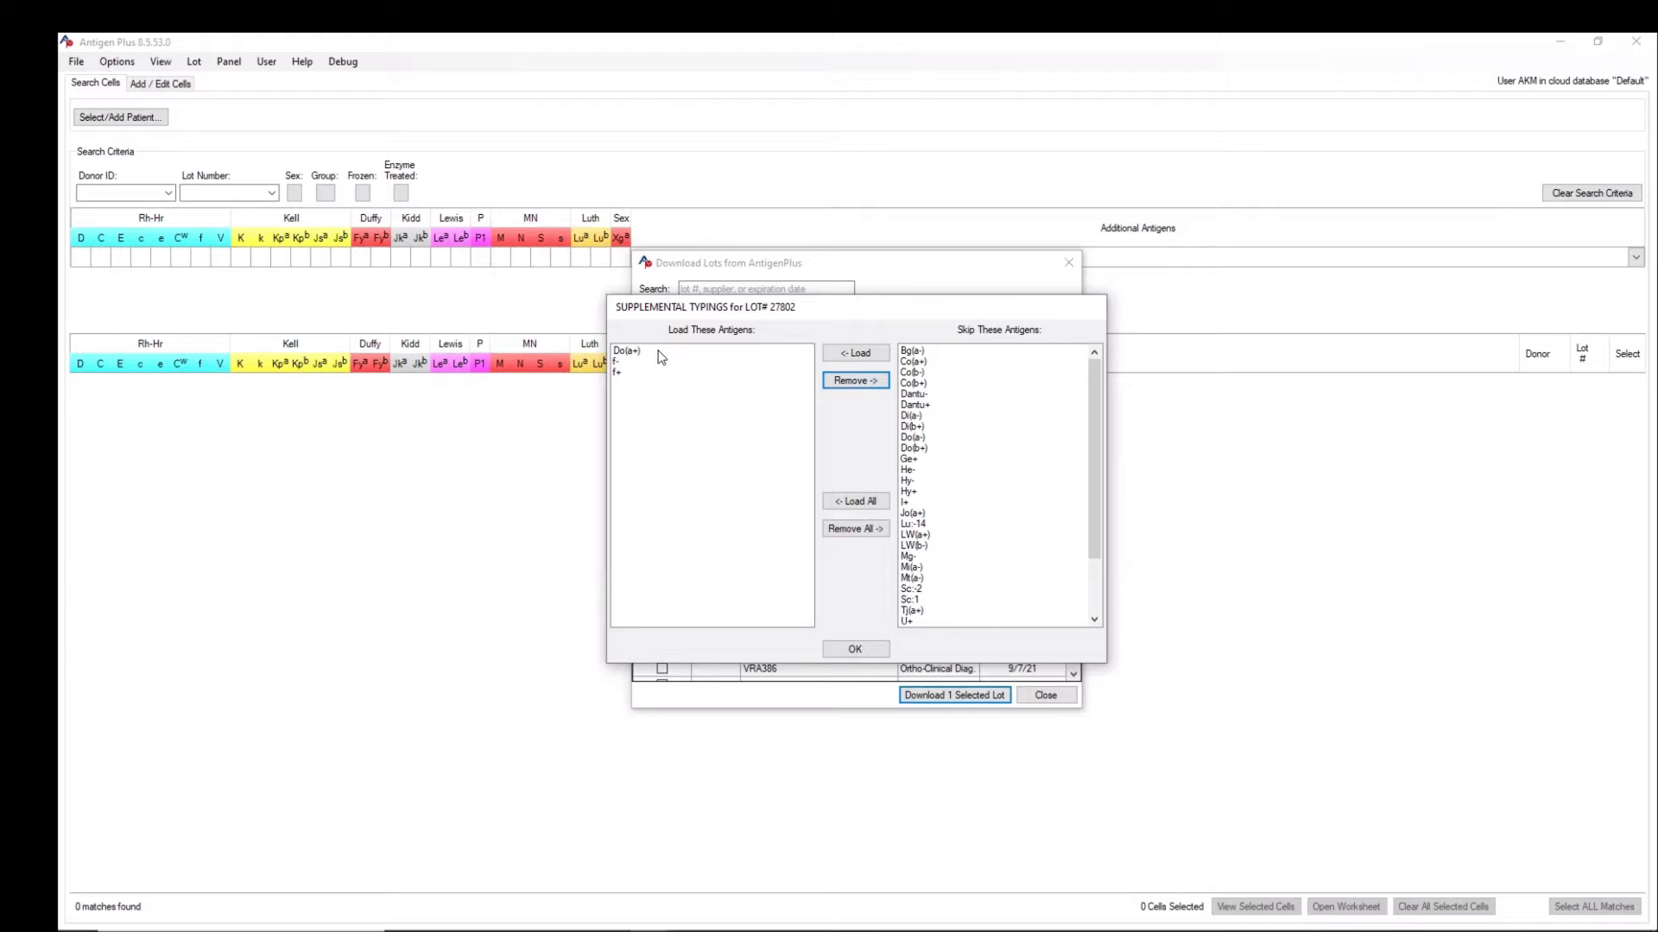
click(658, 351)
click(838, 382)
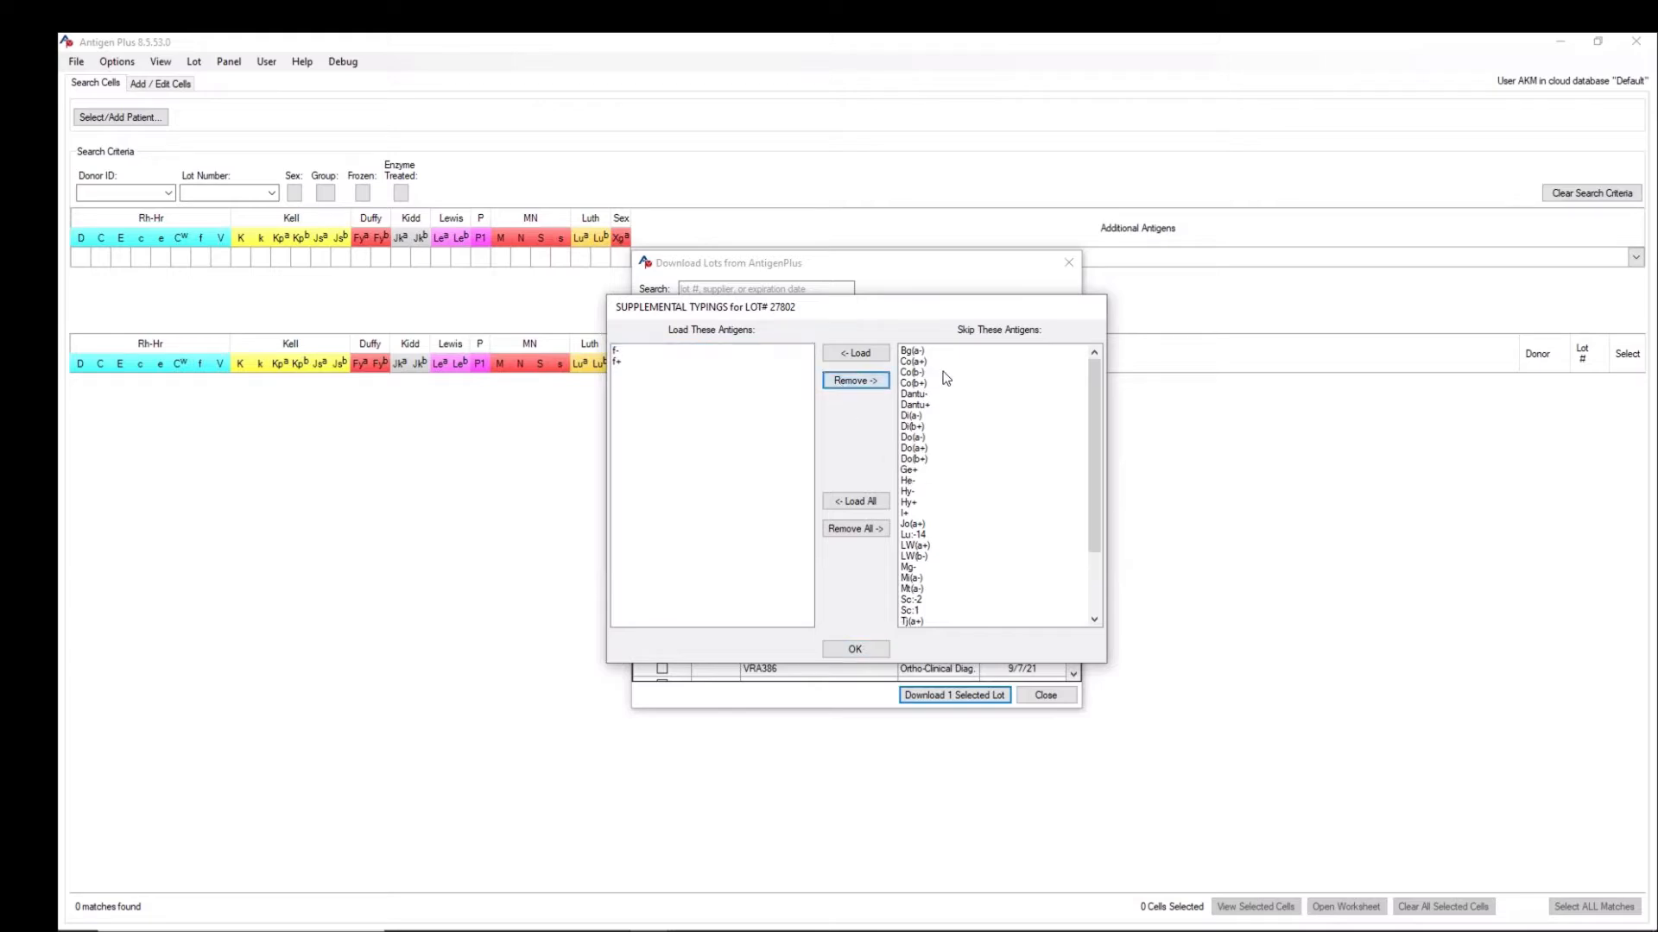
mouse_move(1097, 470)
mouse_down()
mouse_move(1085, 548)
mouse_move(1086, 461)
mouse_up()
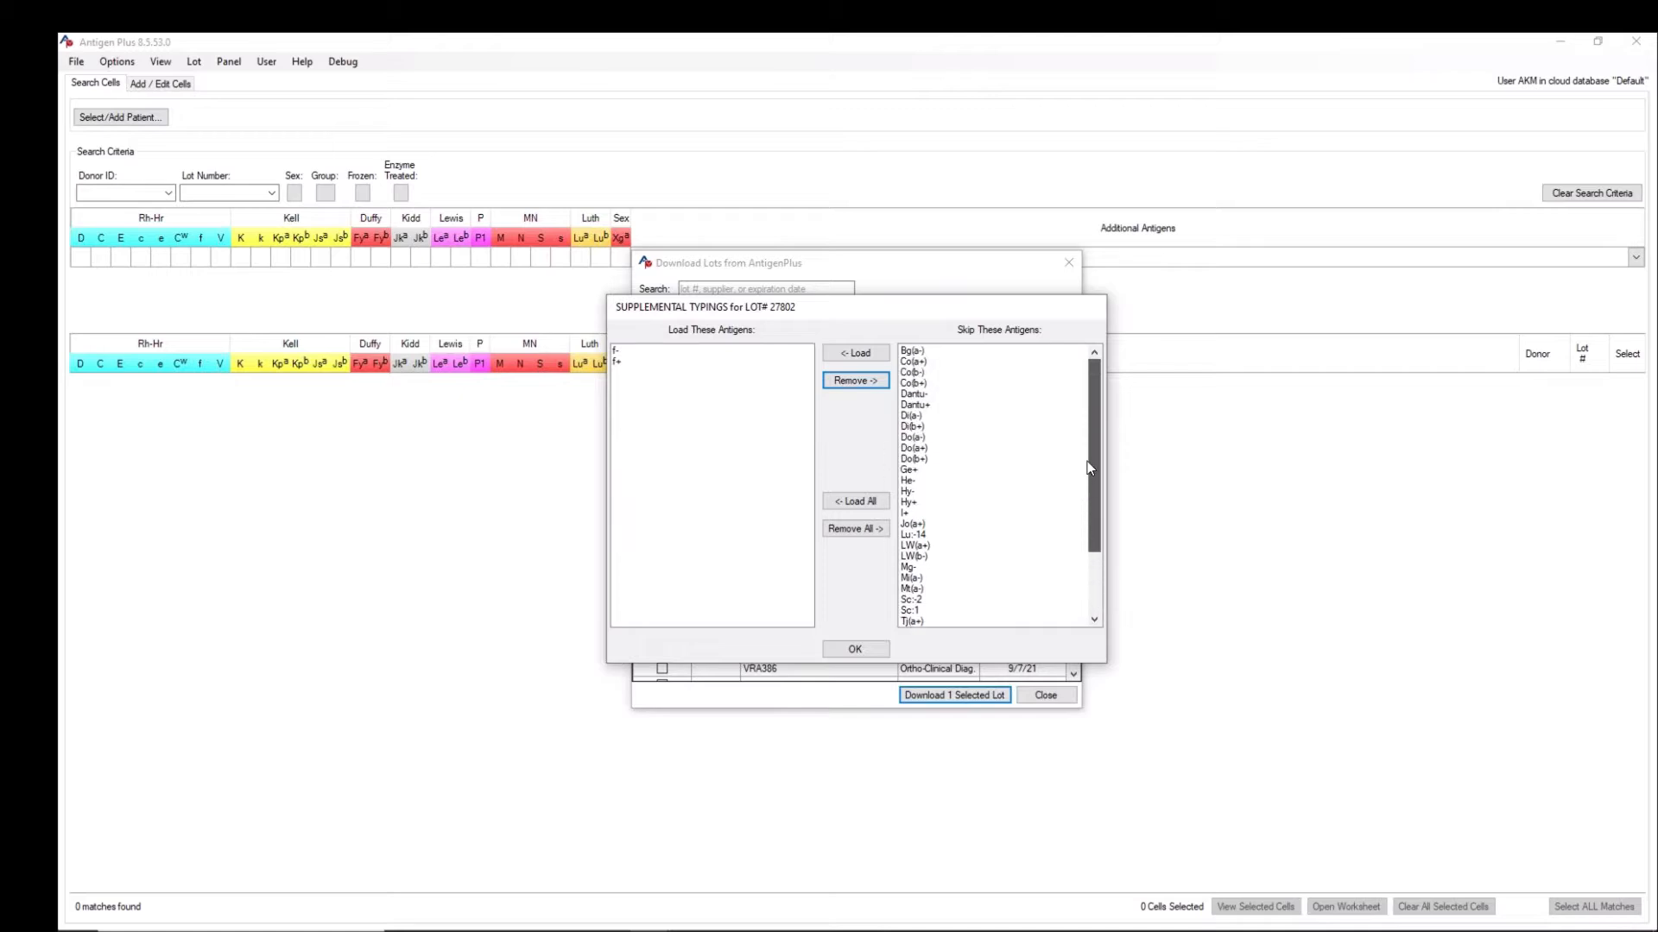
scroll(1086, 513, down, 1)
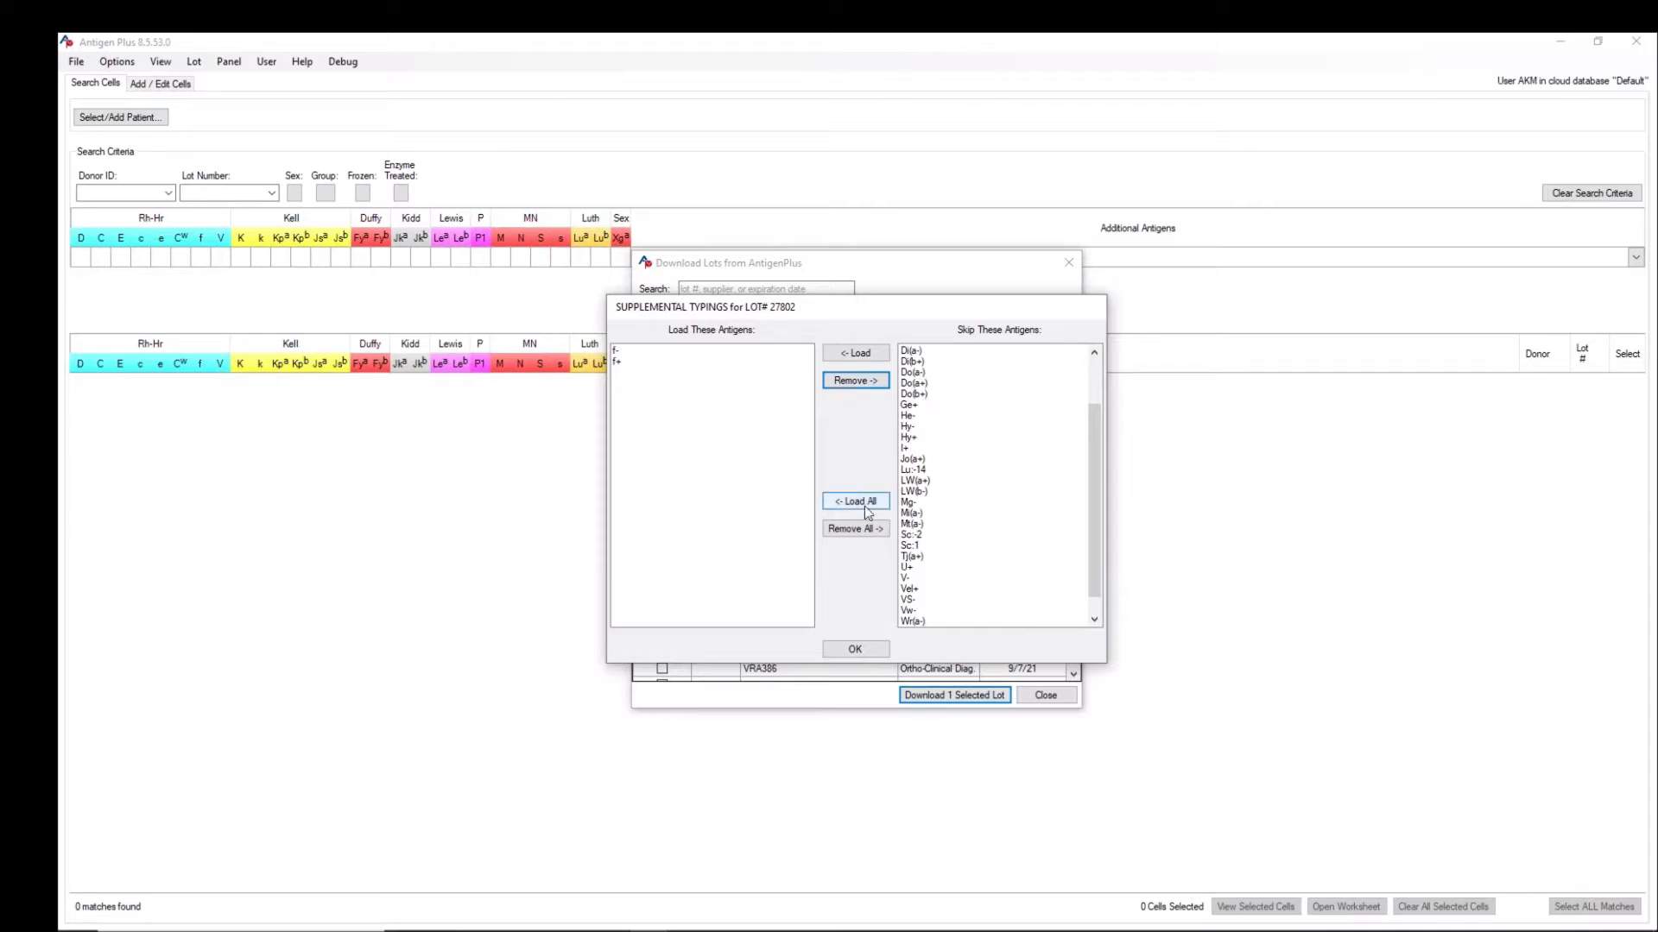
click(876, 649)
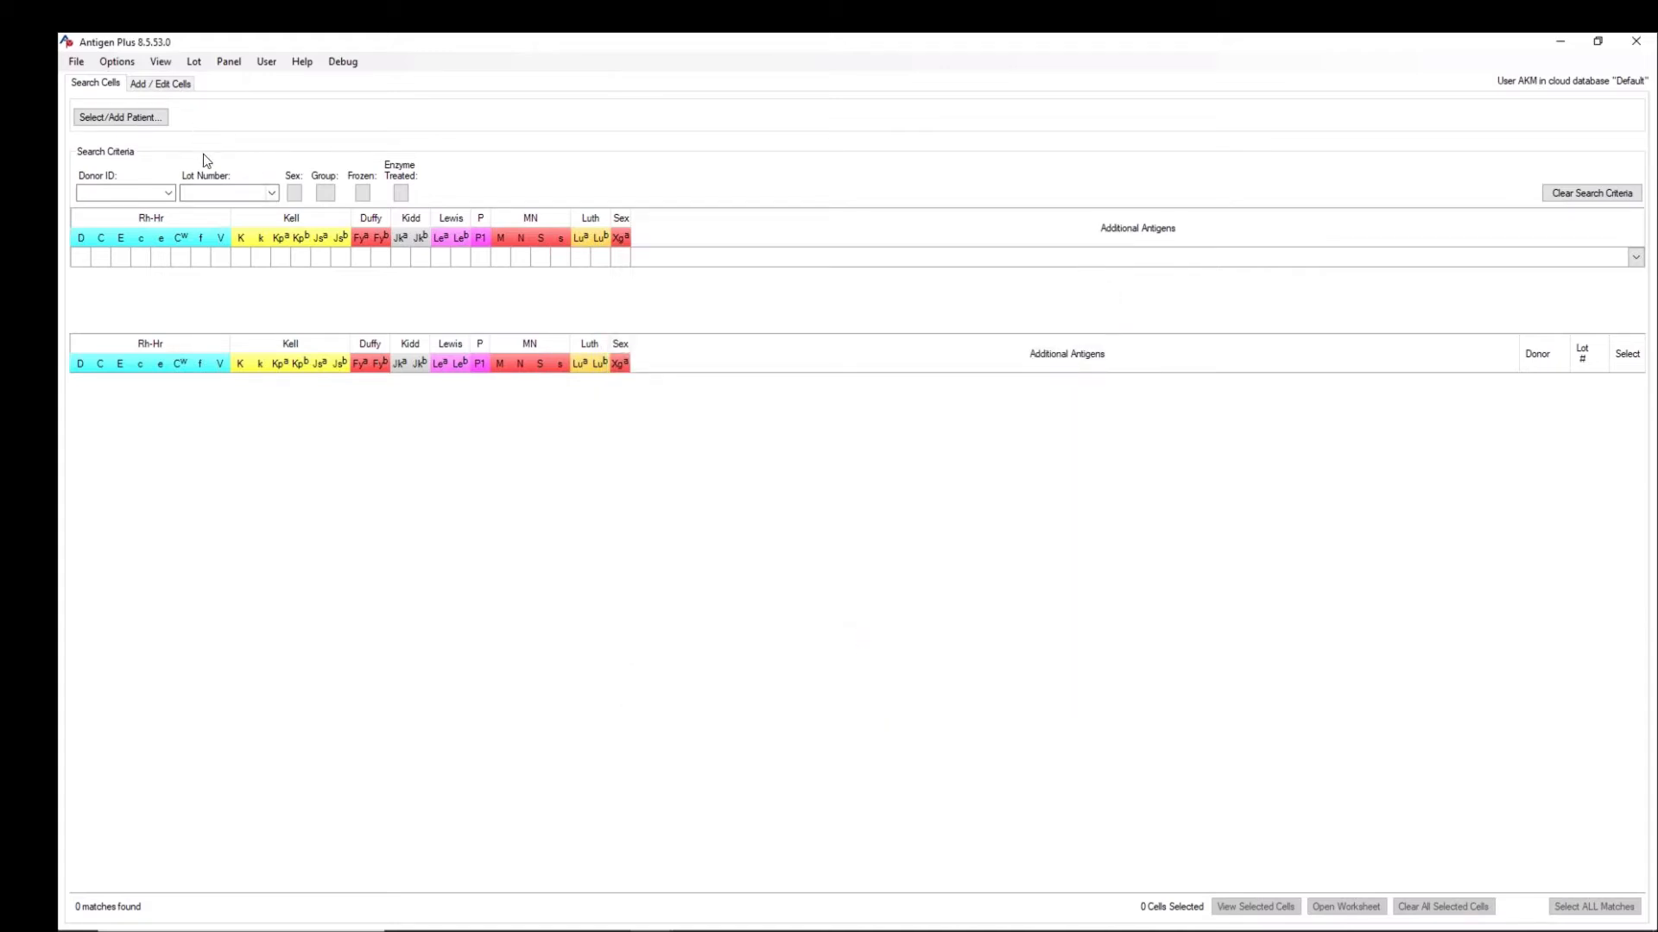
Step: Switch to adding and editing cells and choose 27802 as the lot number
click(168, 89)
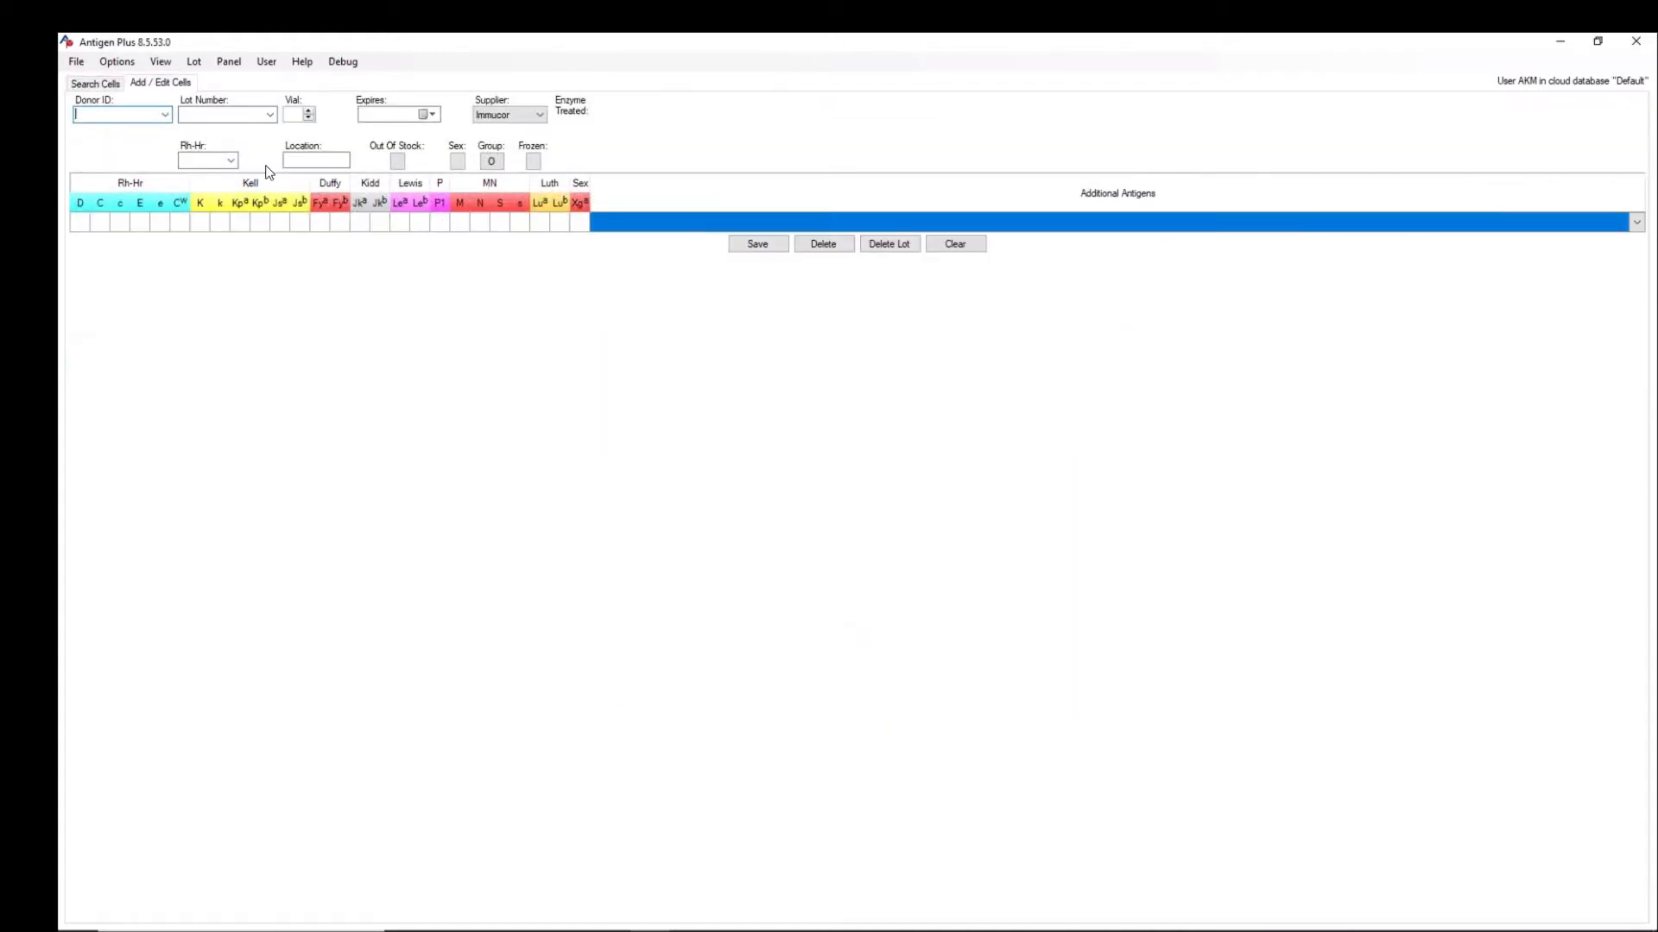
click(343, 162)
text(2)
key(BackSpace)
click(257, 115)
text(27)
click(271, 114)
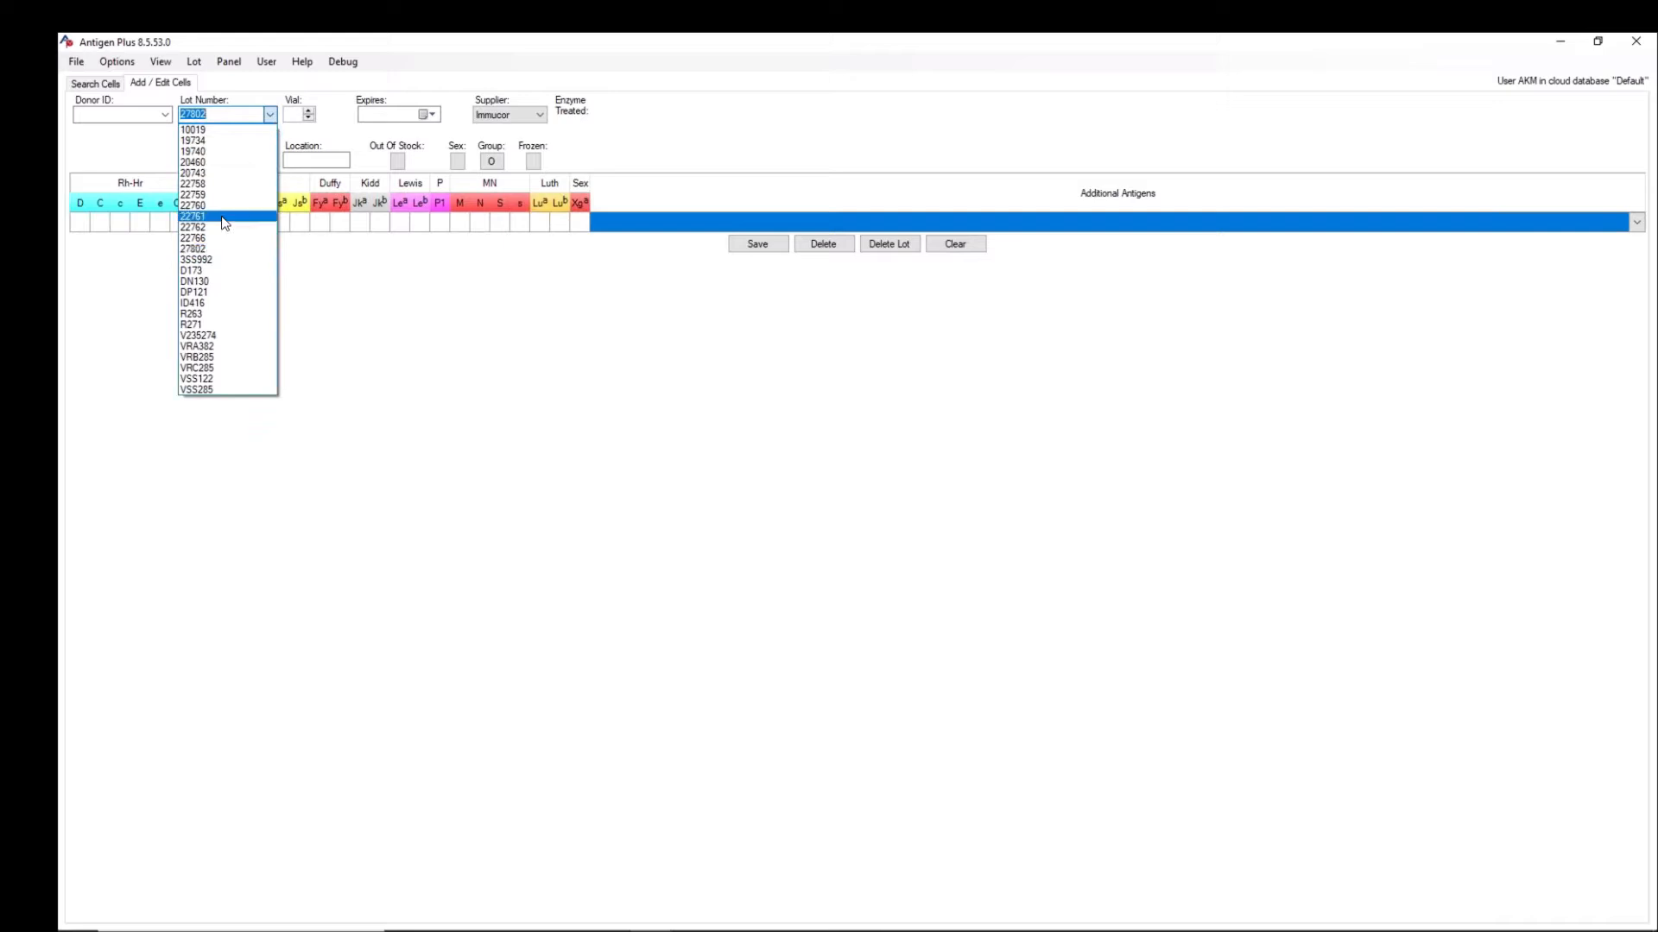
click(216, 250)
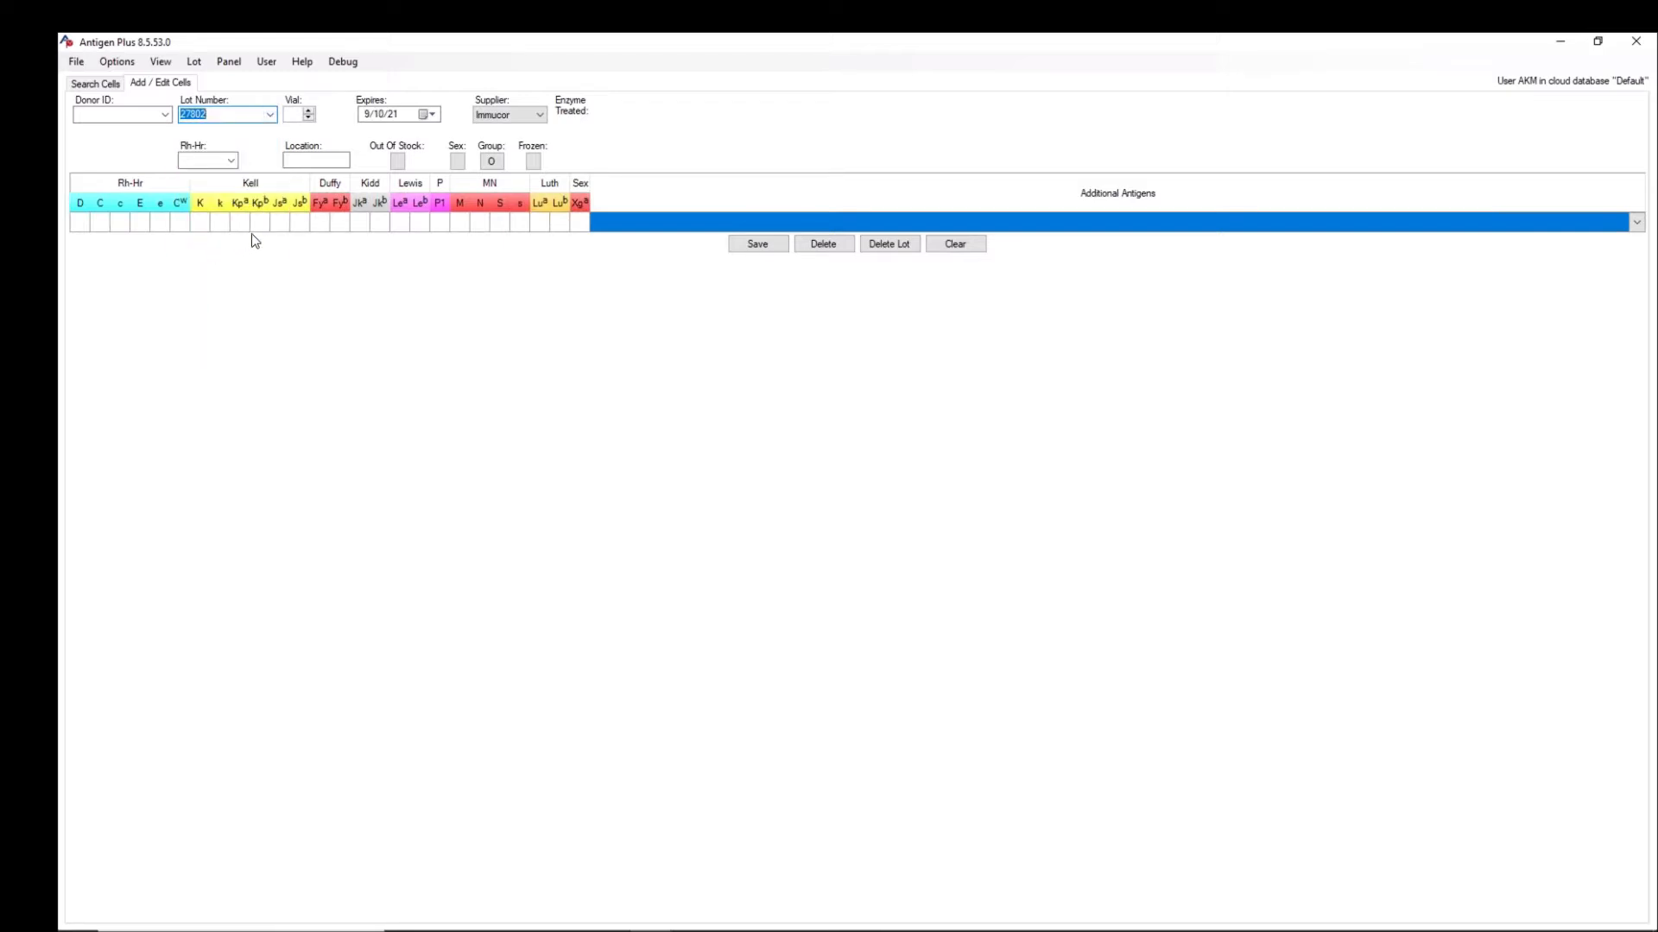
Step: Preview the printable cell profile of lot 27802 and close the preview
click(190, 67)
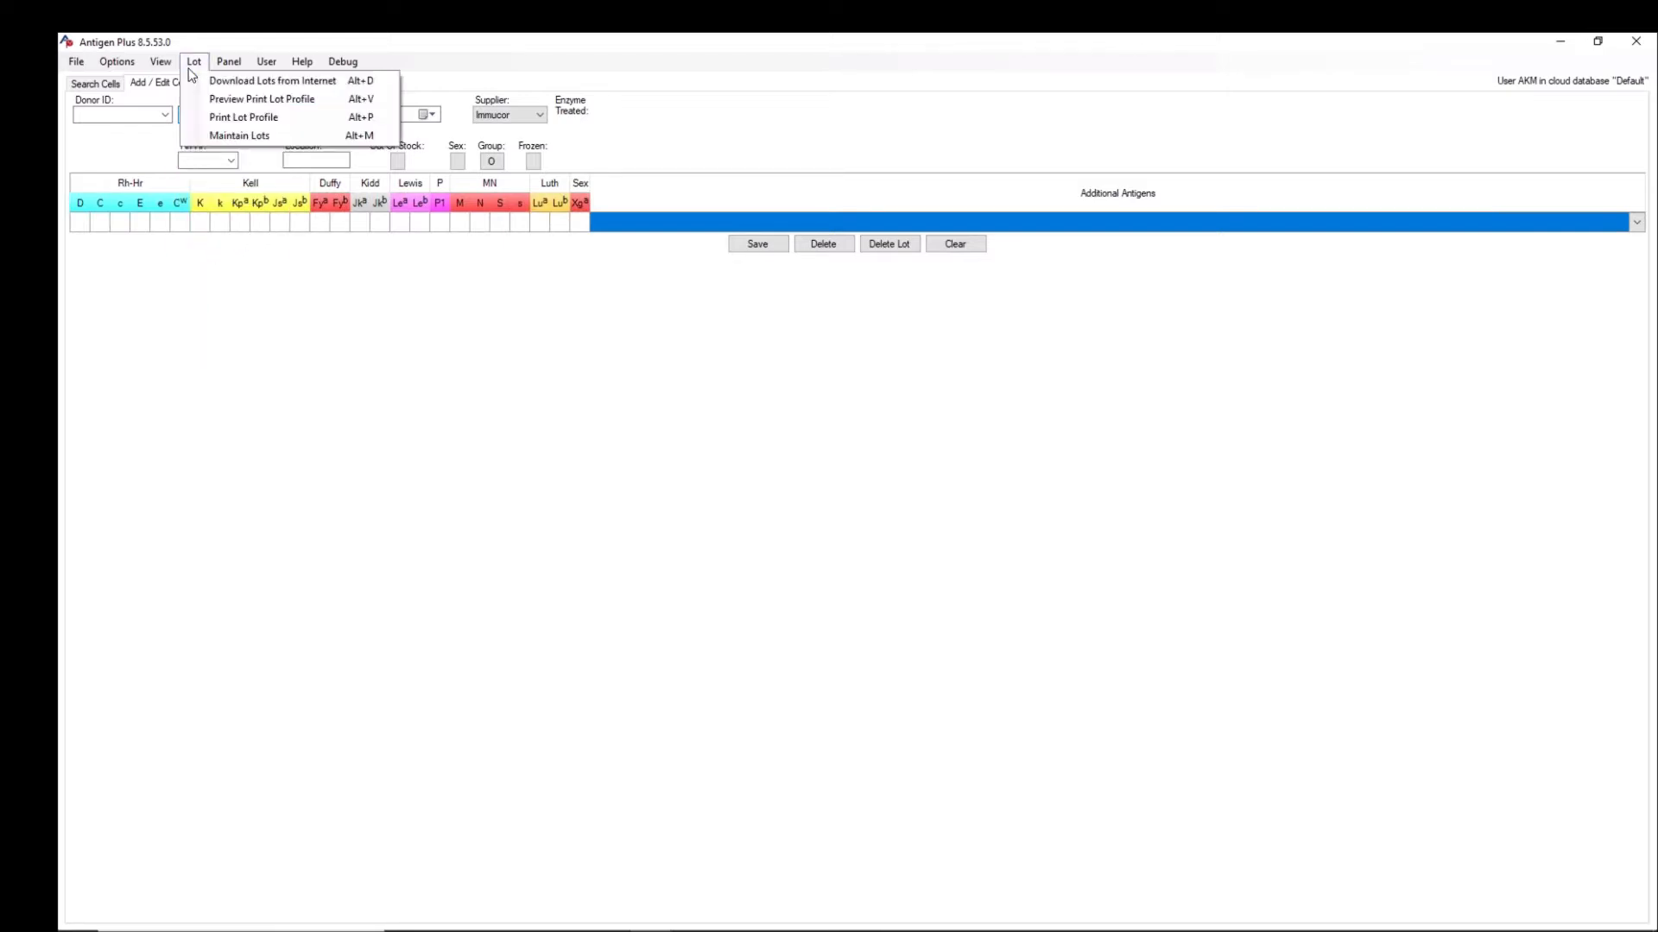
click(201, 97)
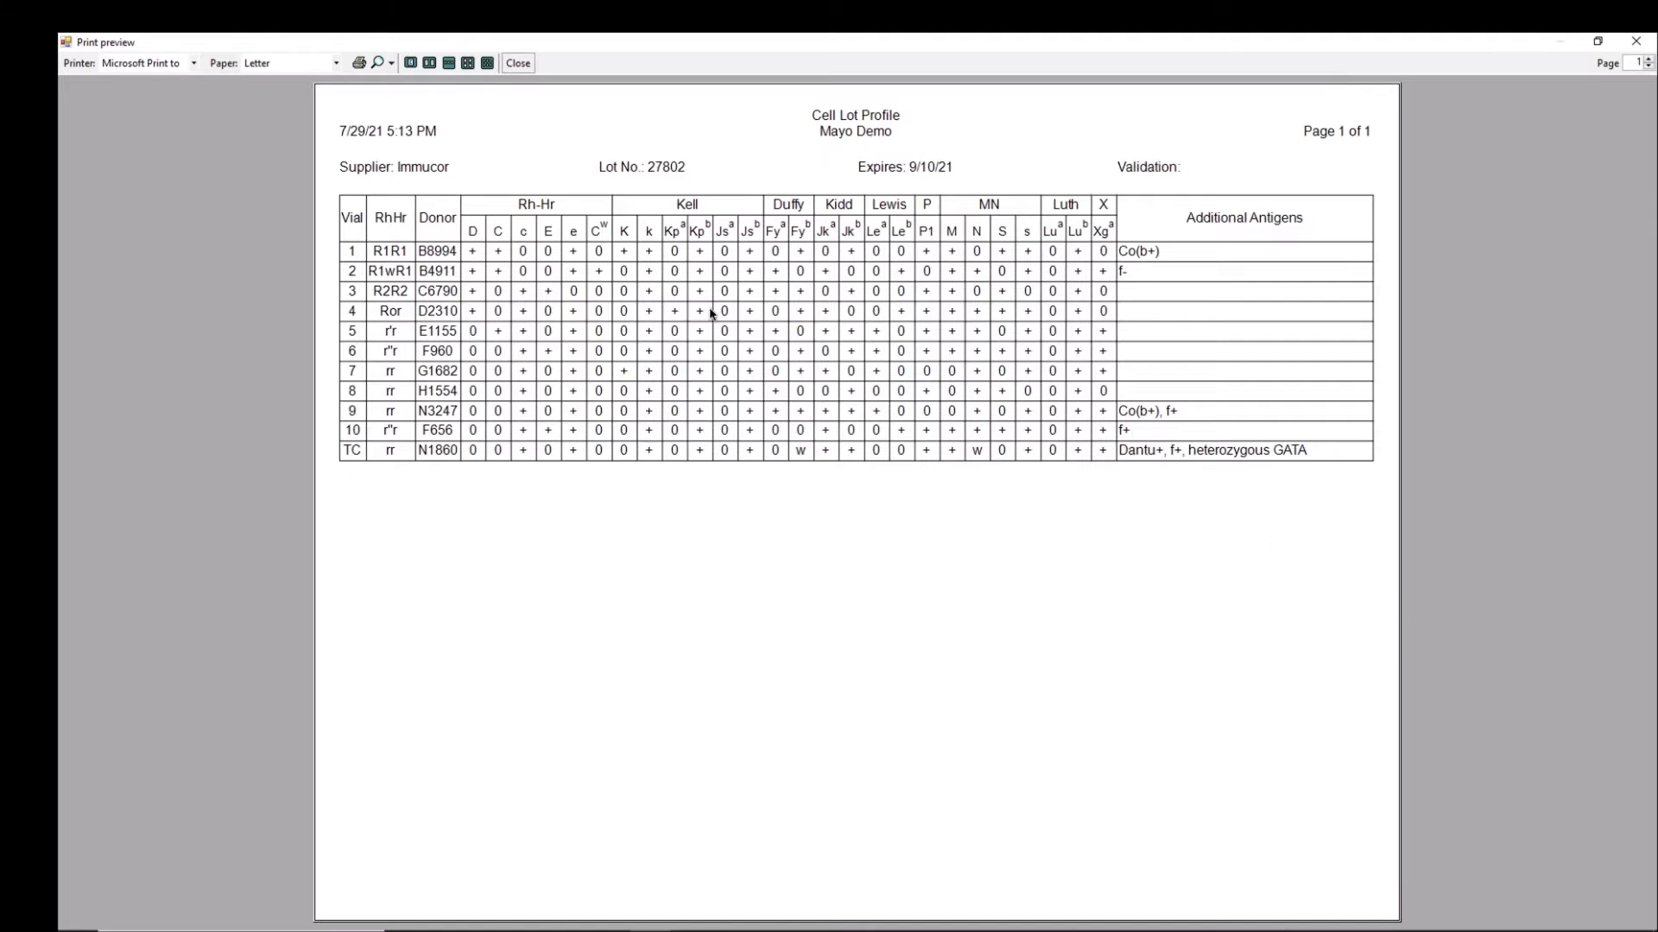
click(521, 65)
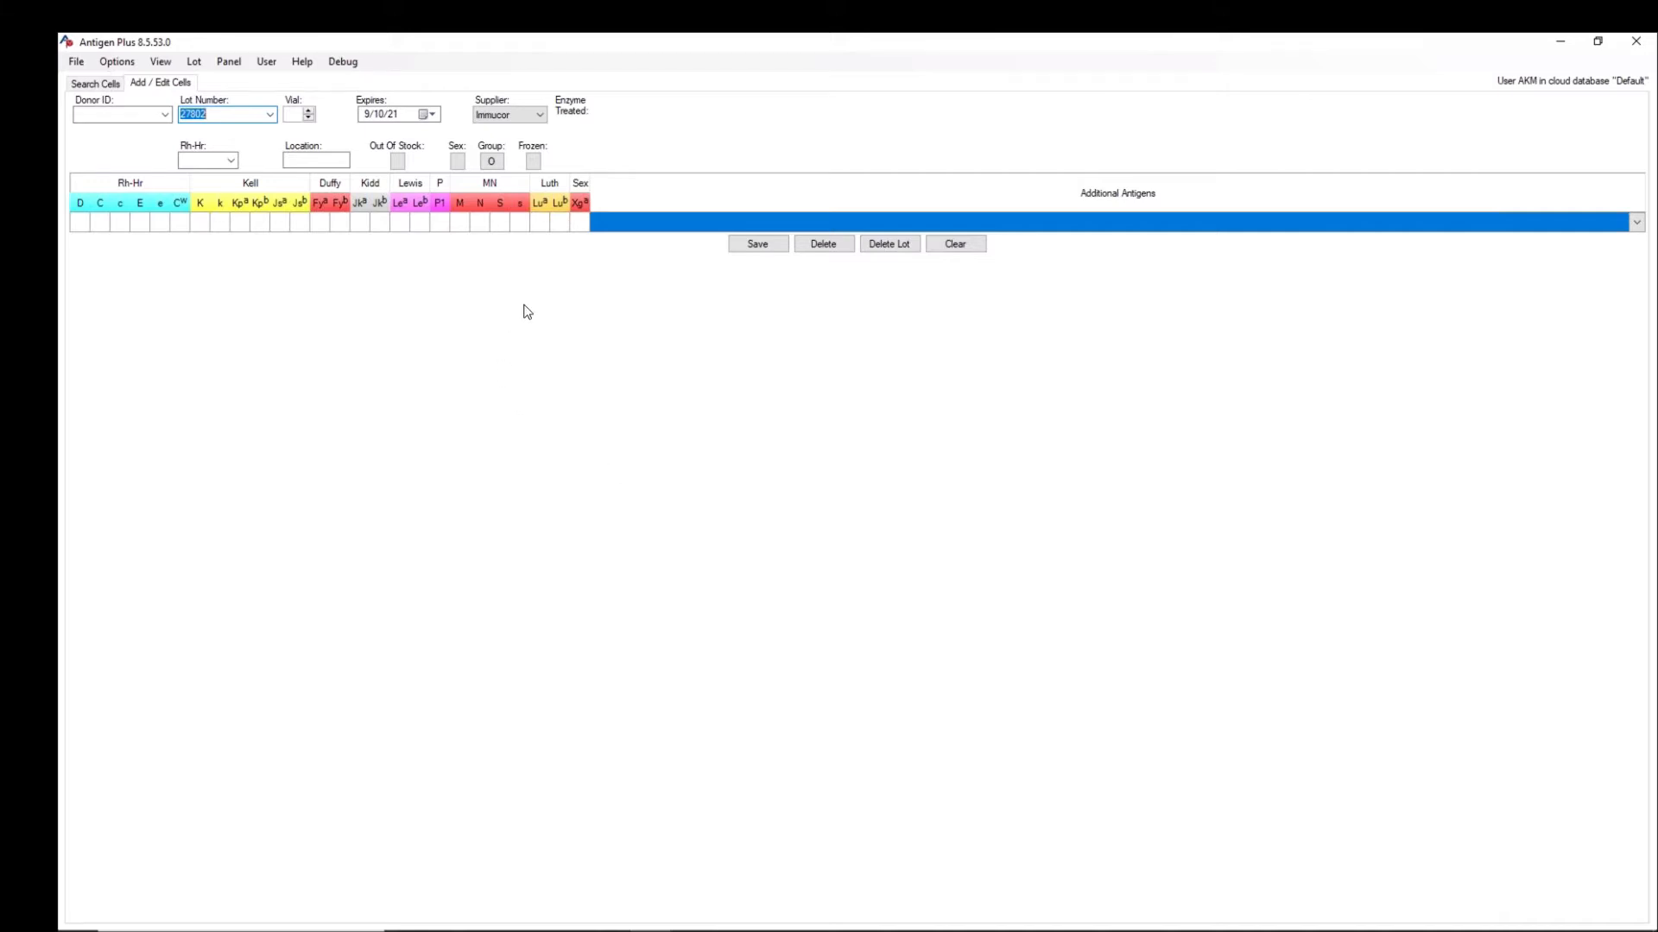
Step: Search the cells by lot number 27802 and select all matching cells
click(104, 84)
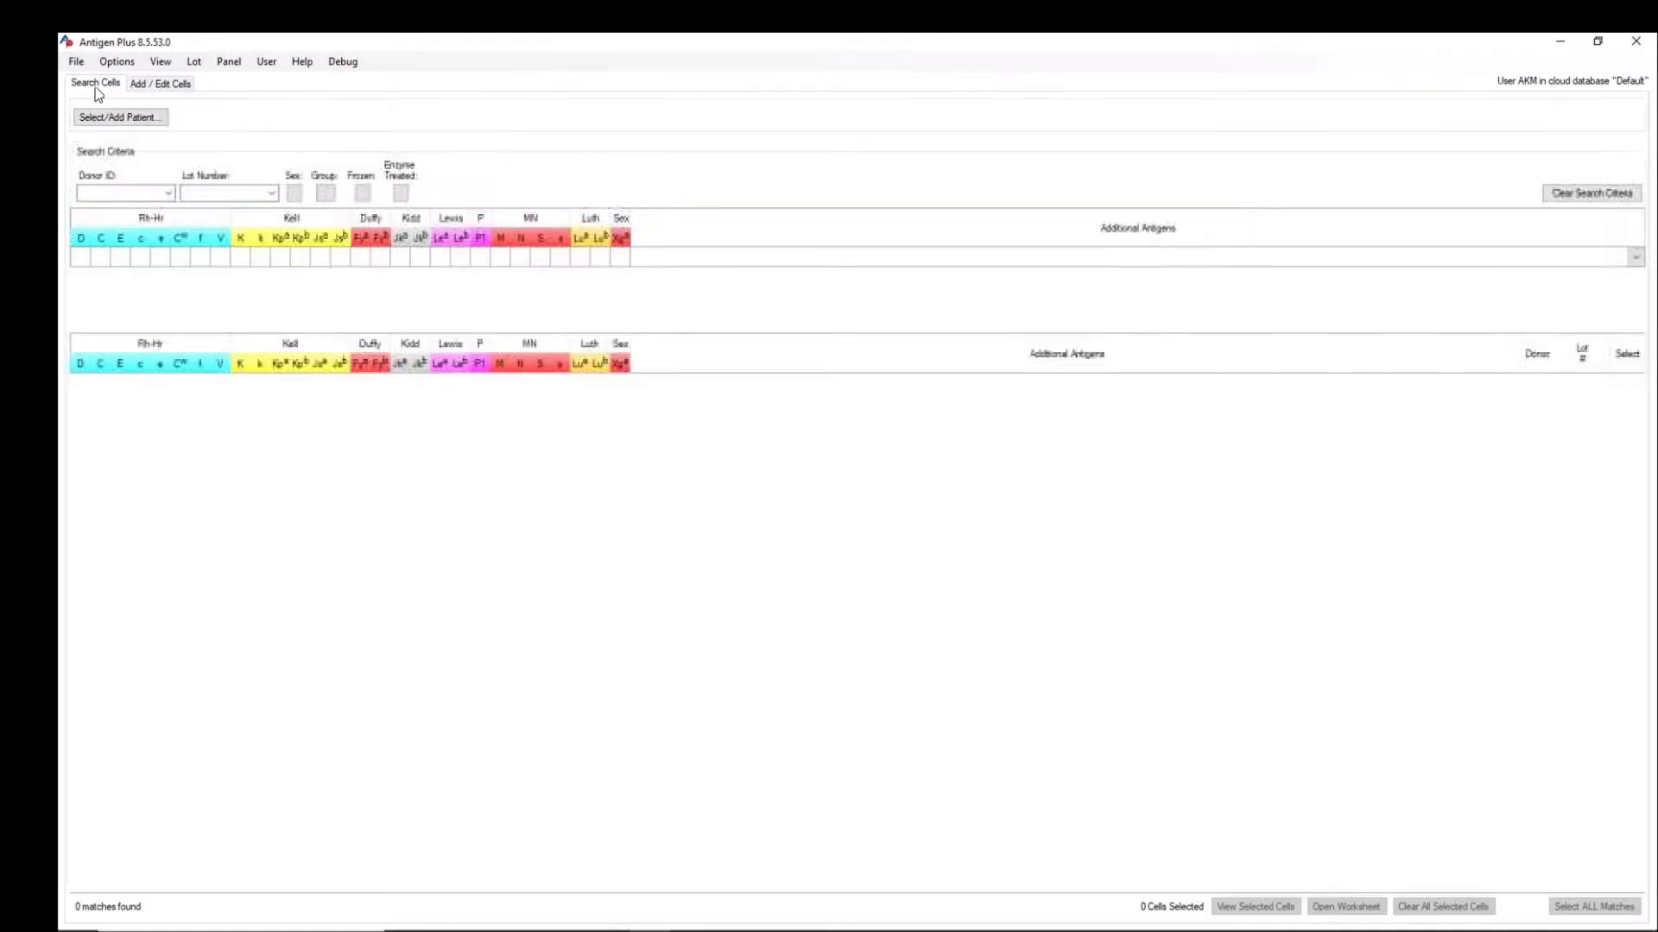
click(273, 195)
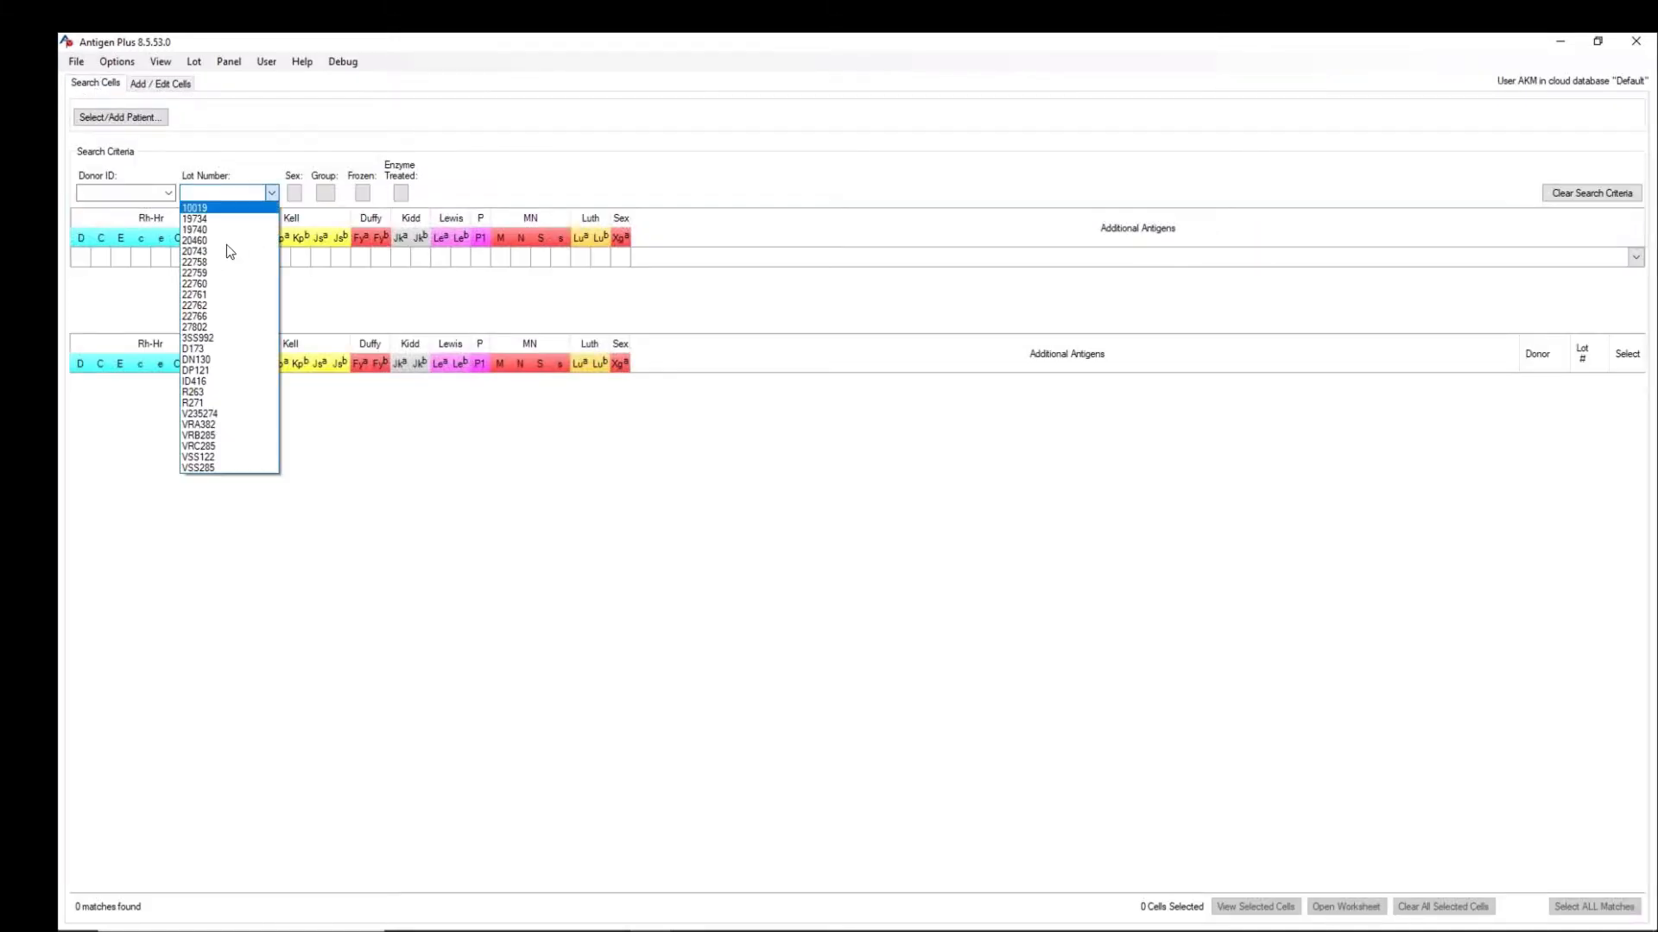
click(216, 329)
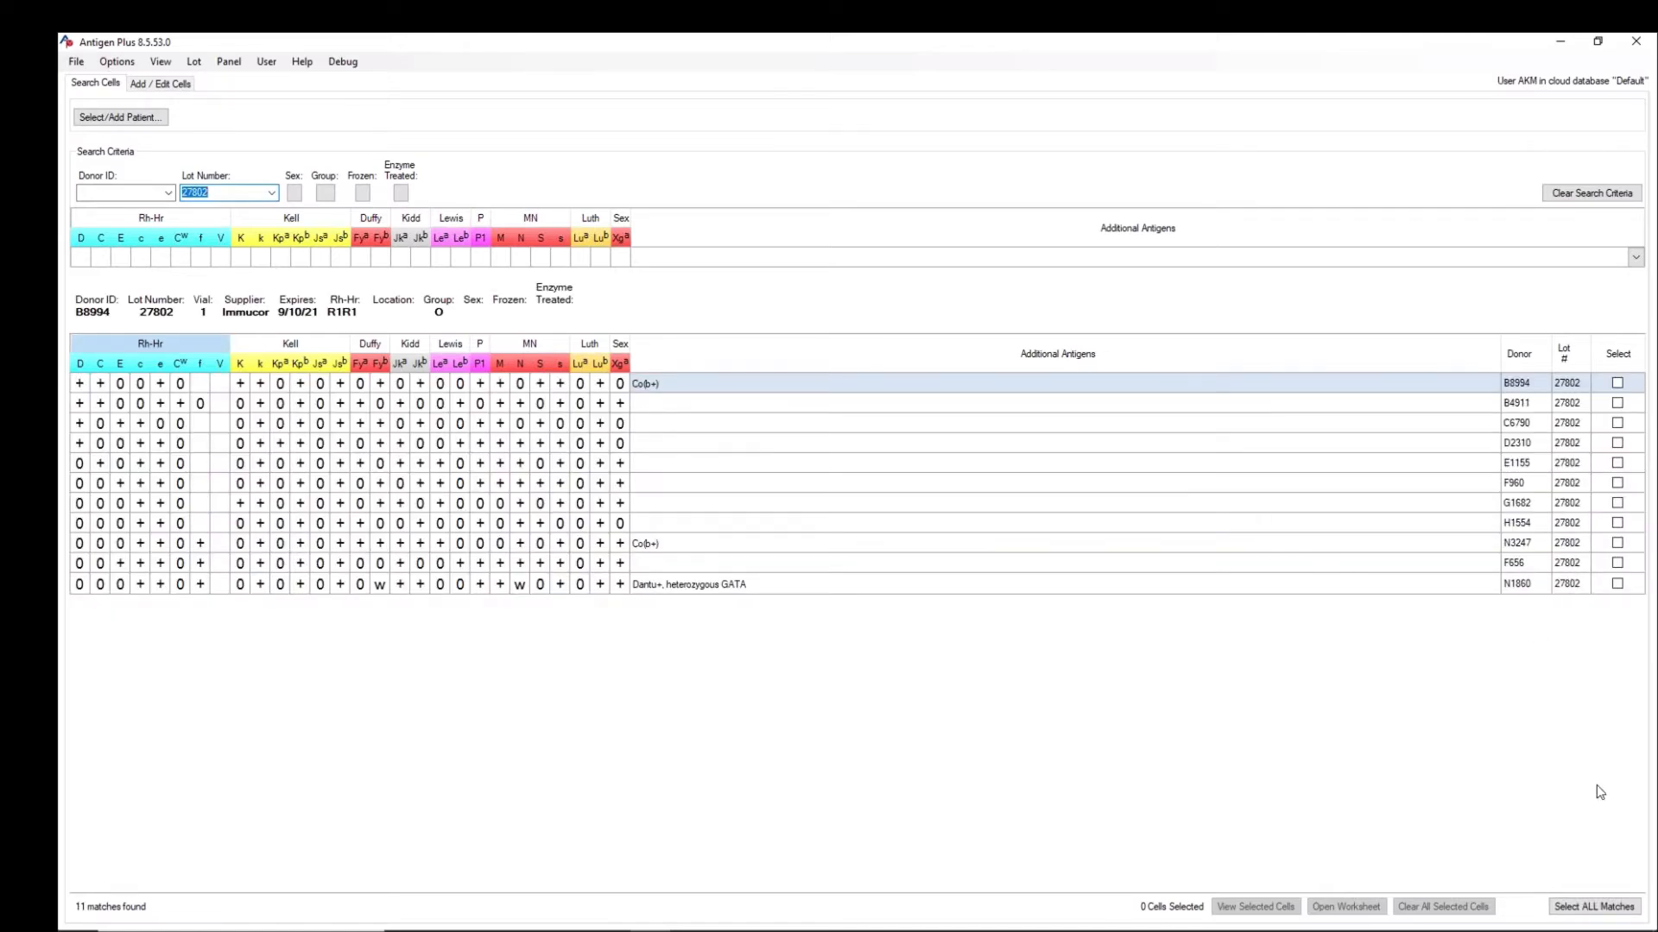
click(1593, 908)
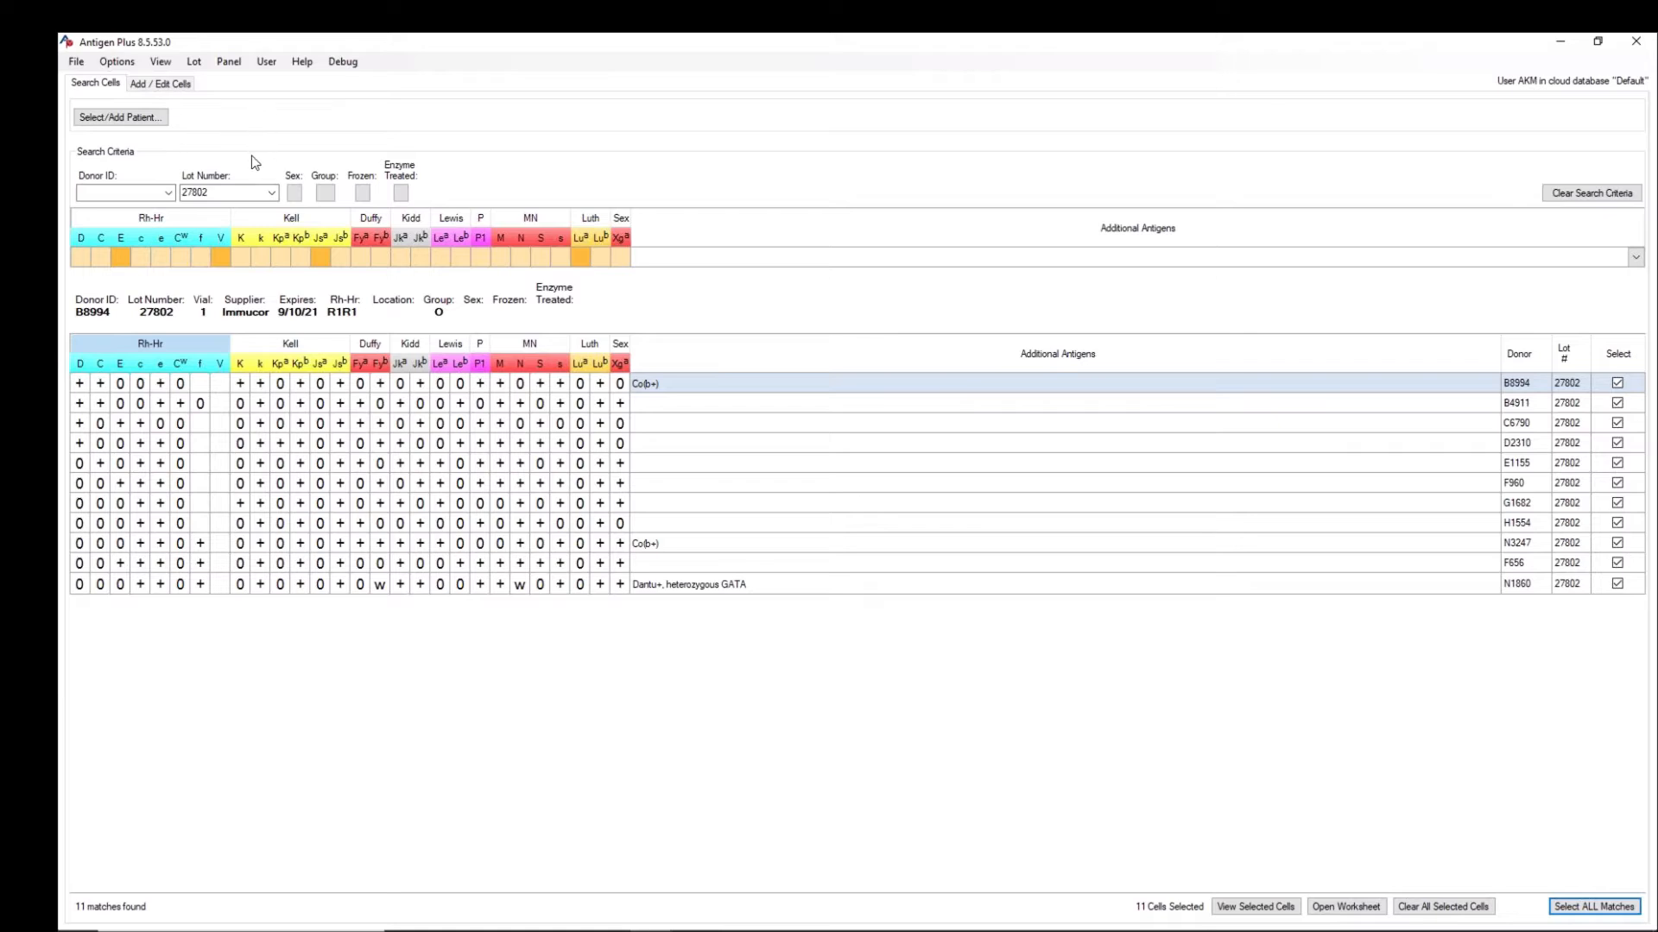
Step: Review the stored lots with their out-of-stock and enzyme-treated settings in Maintain Lots, and leave without saving
click(193, 62)
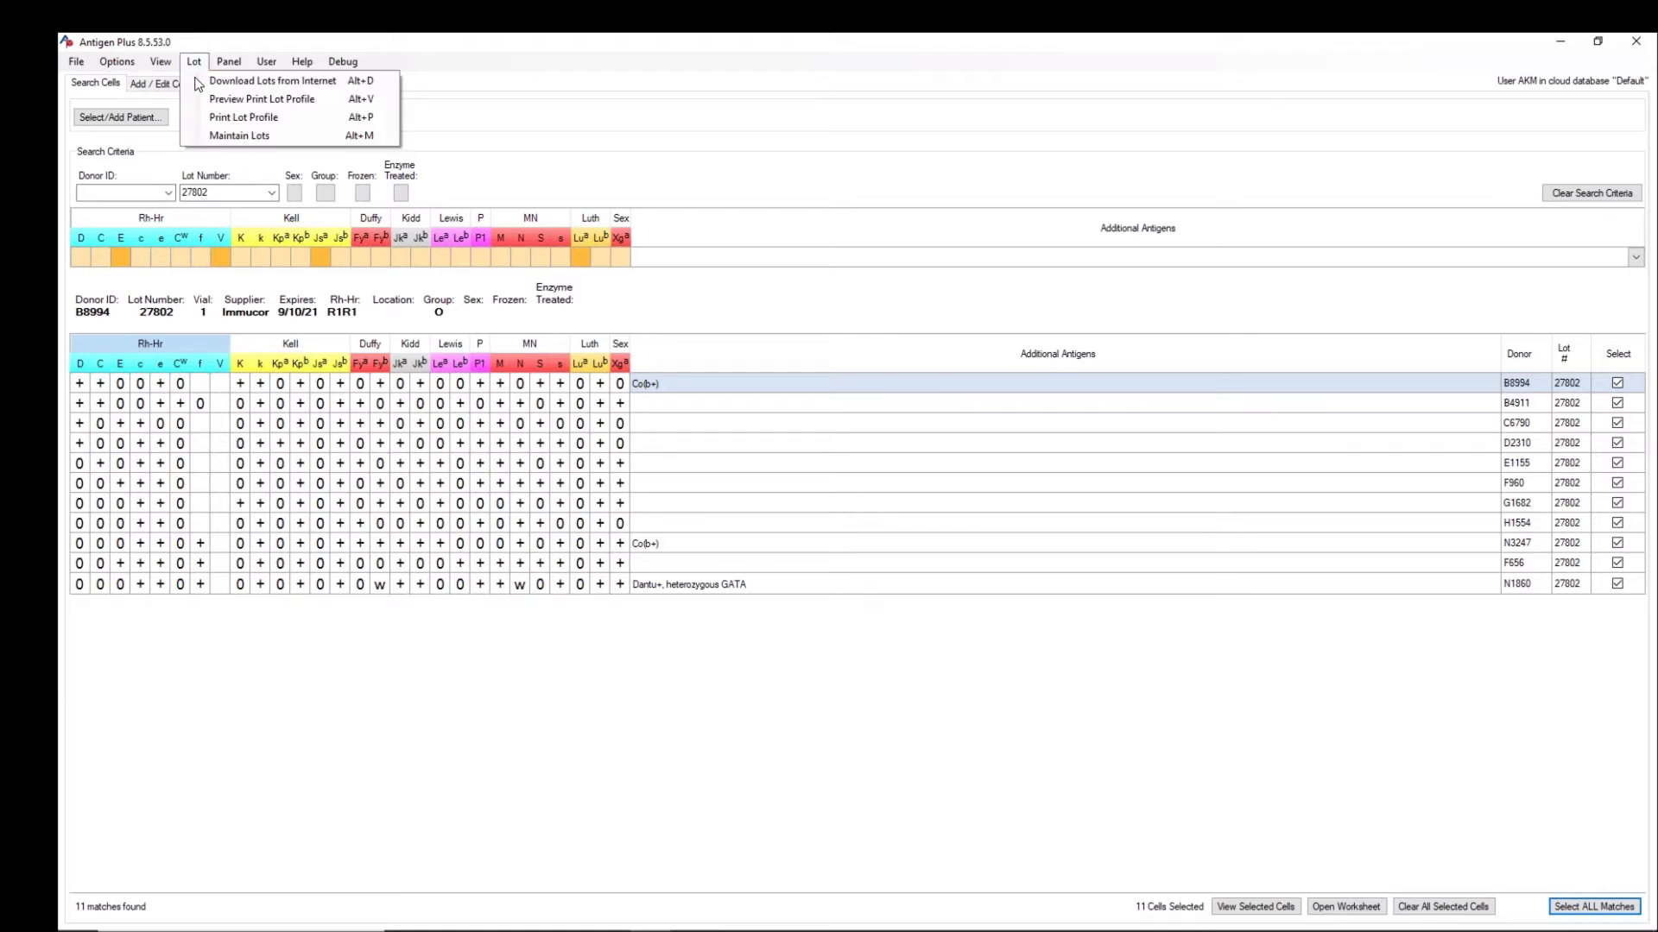
click(222, 137)
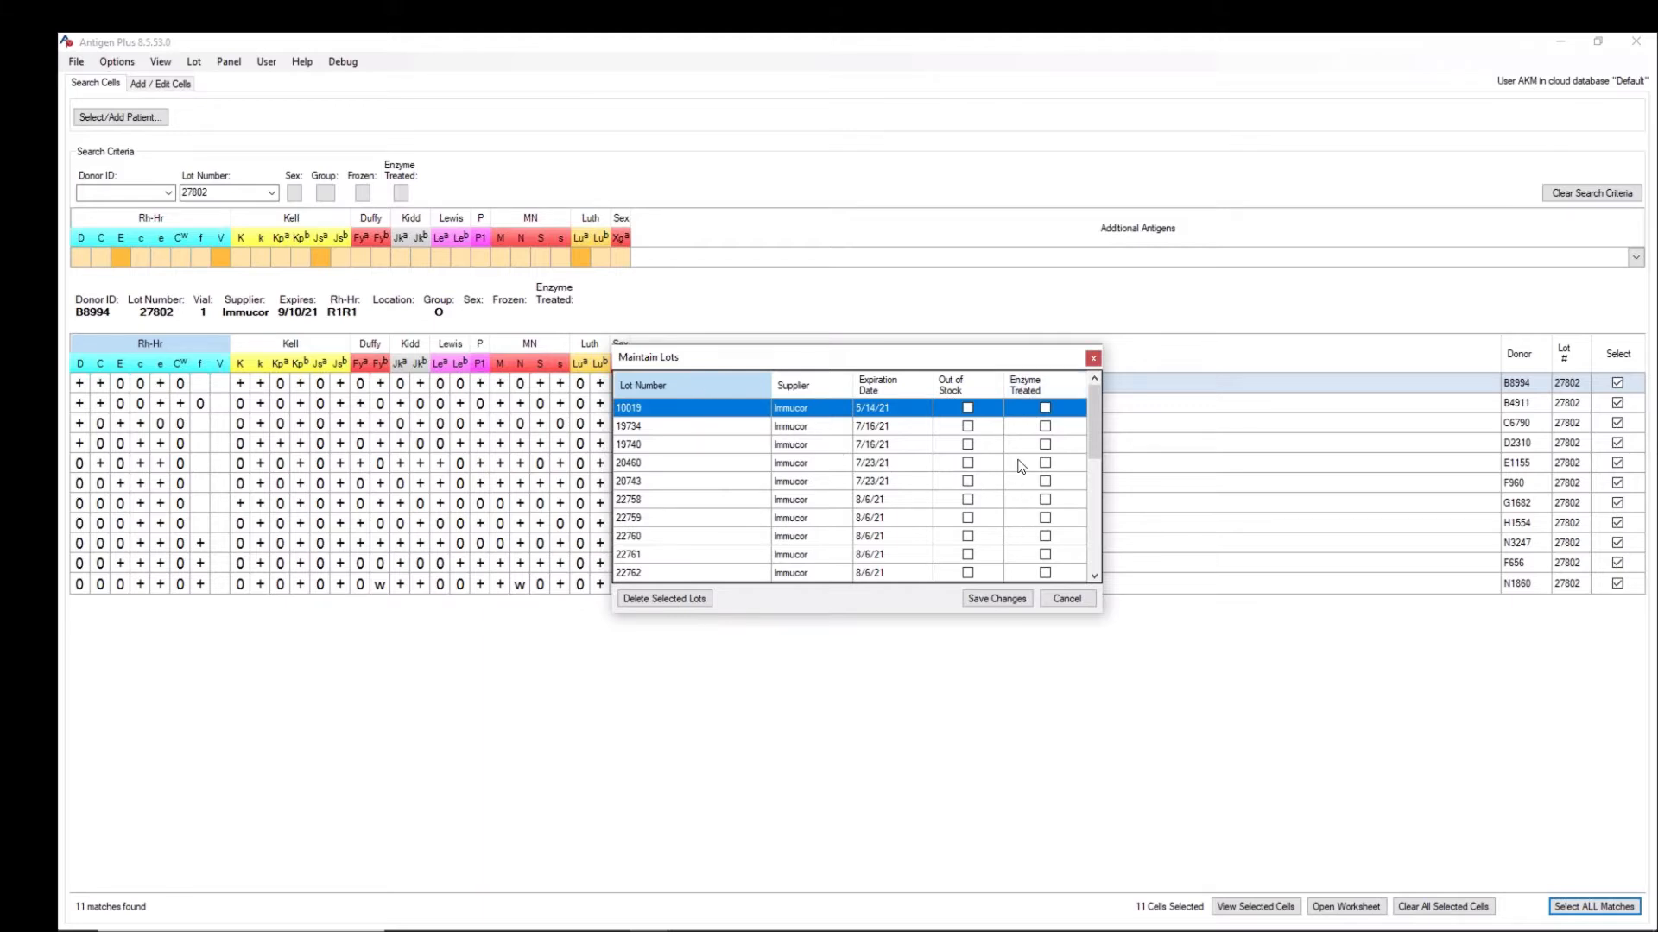
drag(1091, 447, 1081, 540)
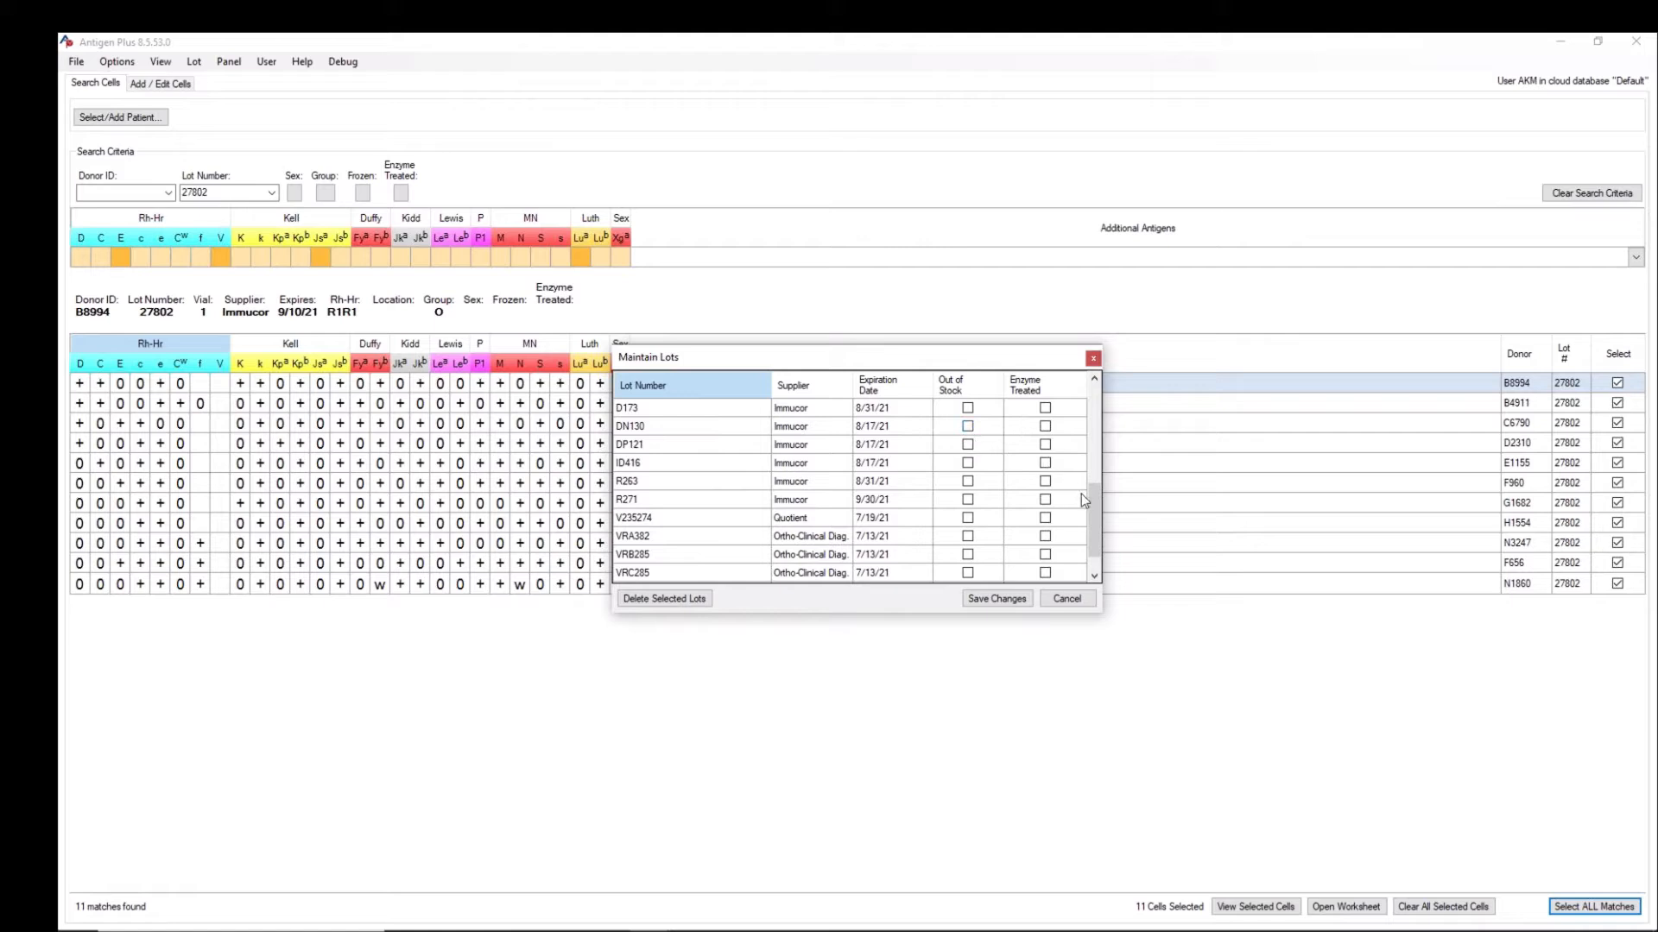
drag(1091, 501, 1095, 427)
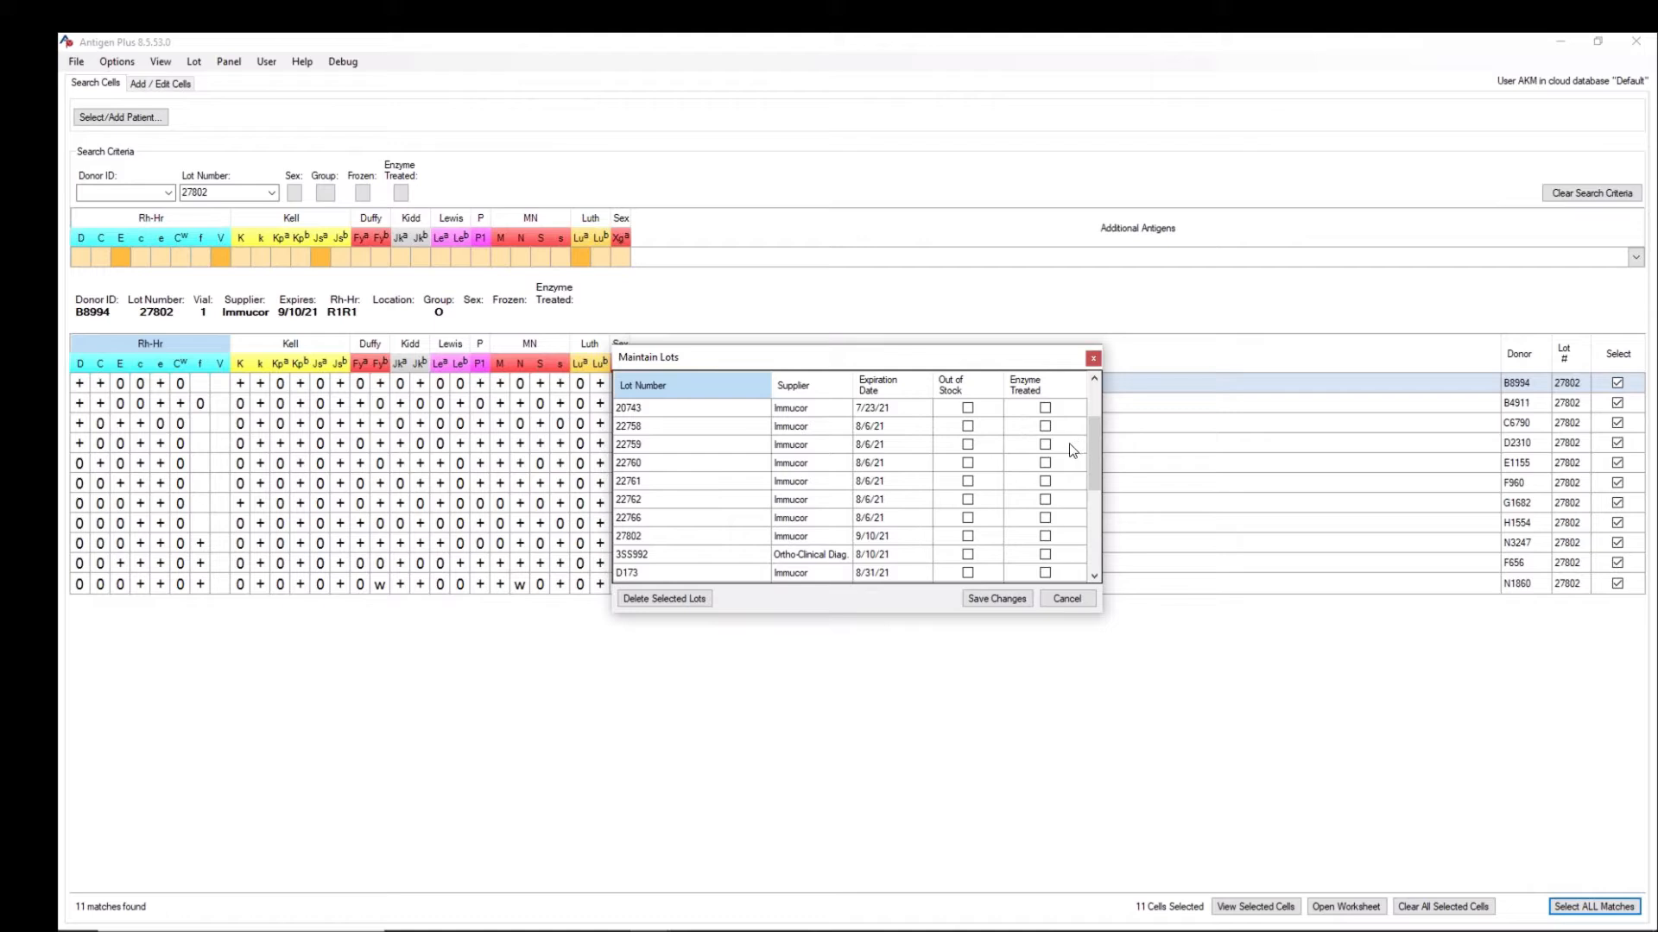
click(1055, 600)
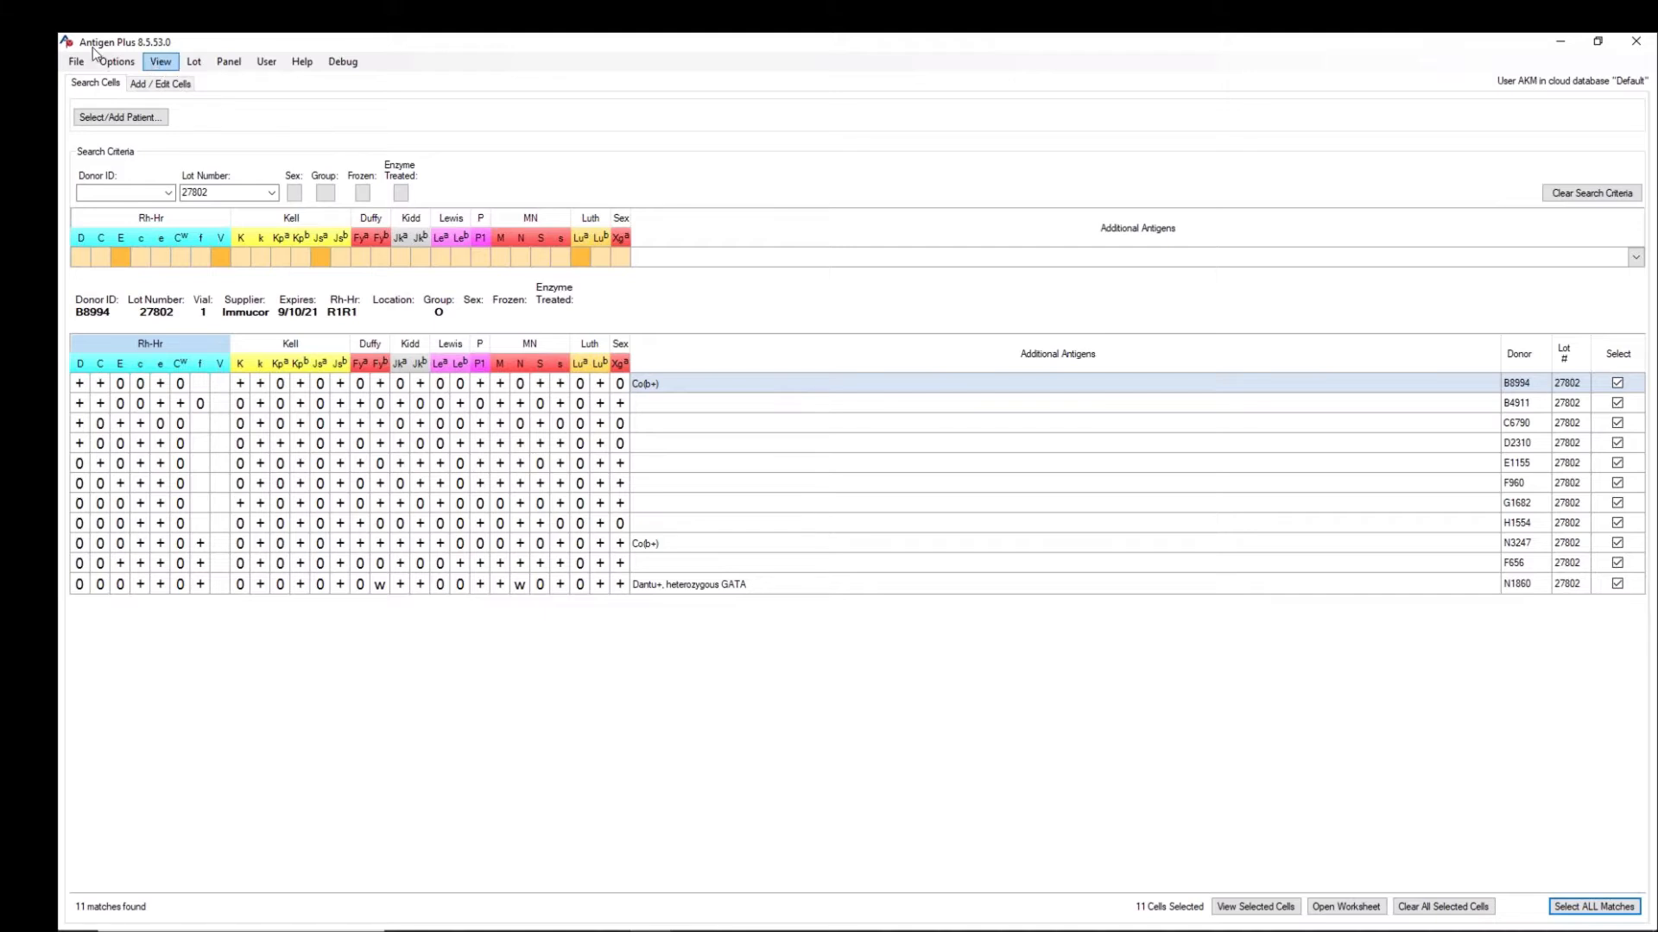
Step: Open the result column customization for new panels and review the available types for column B
click(117, 63)
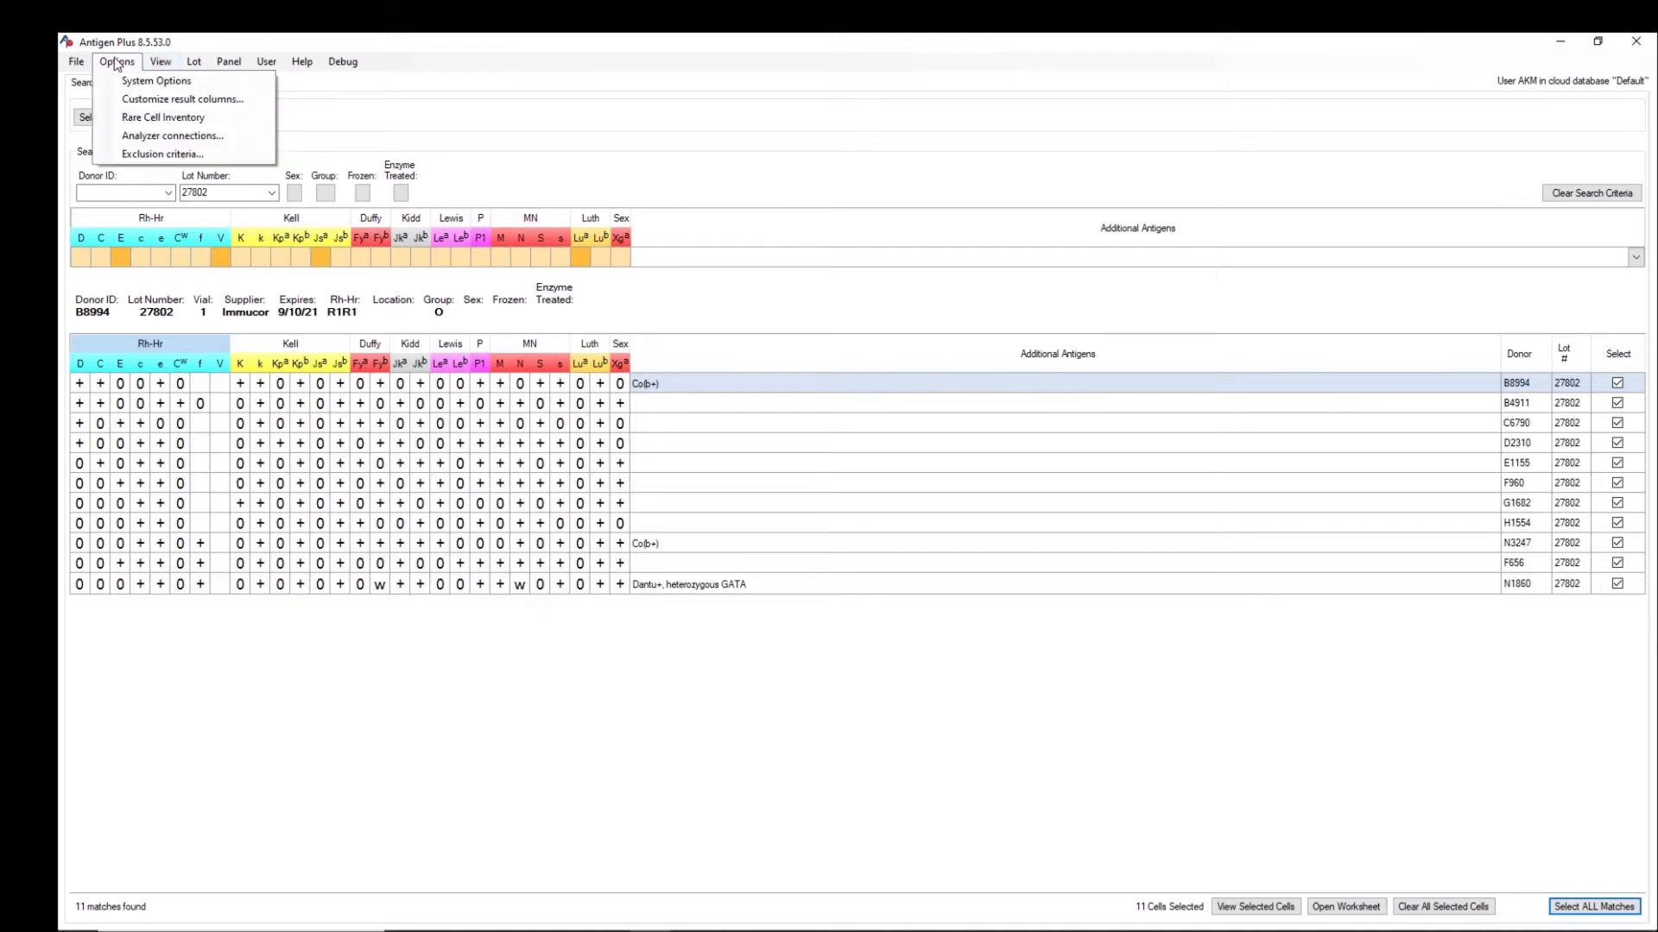
click(132, 100)
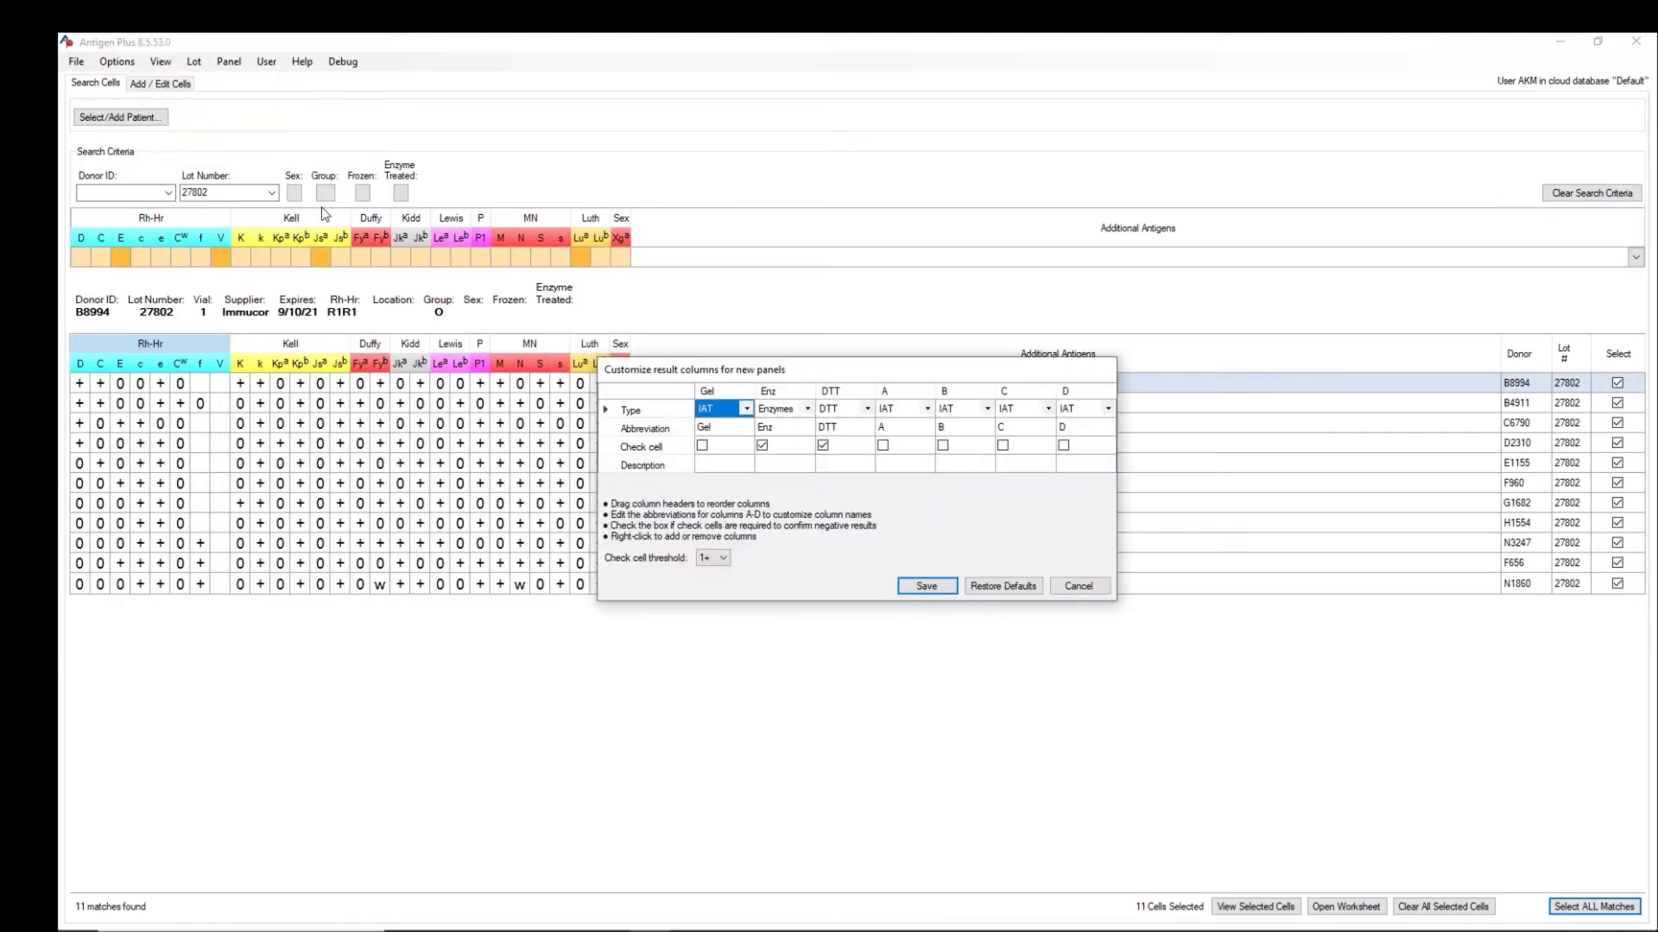
click(977, 423)
click(984, 410)
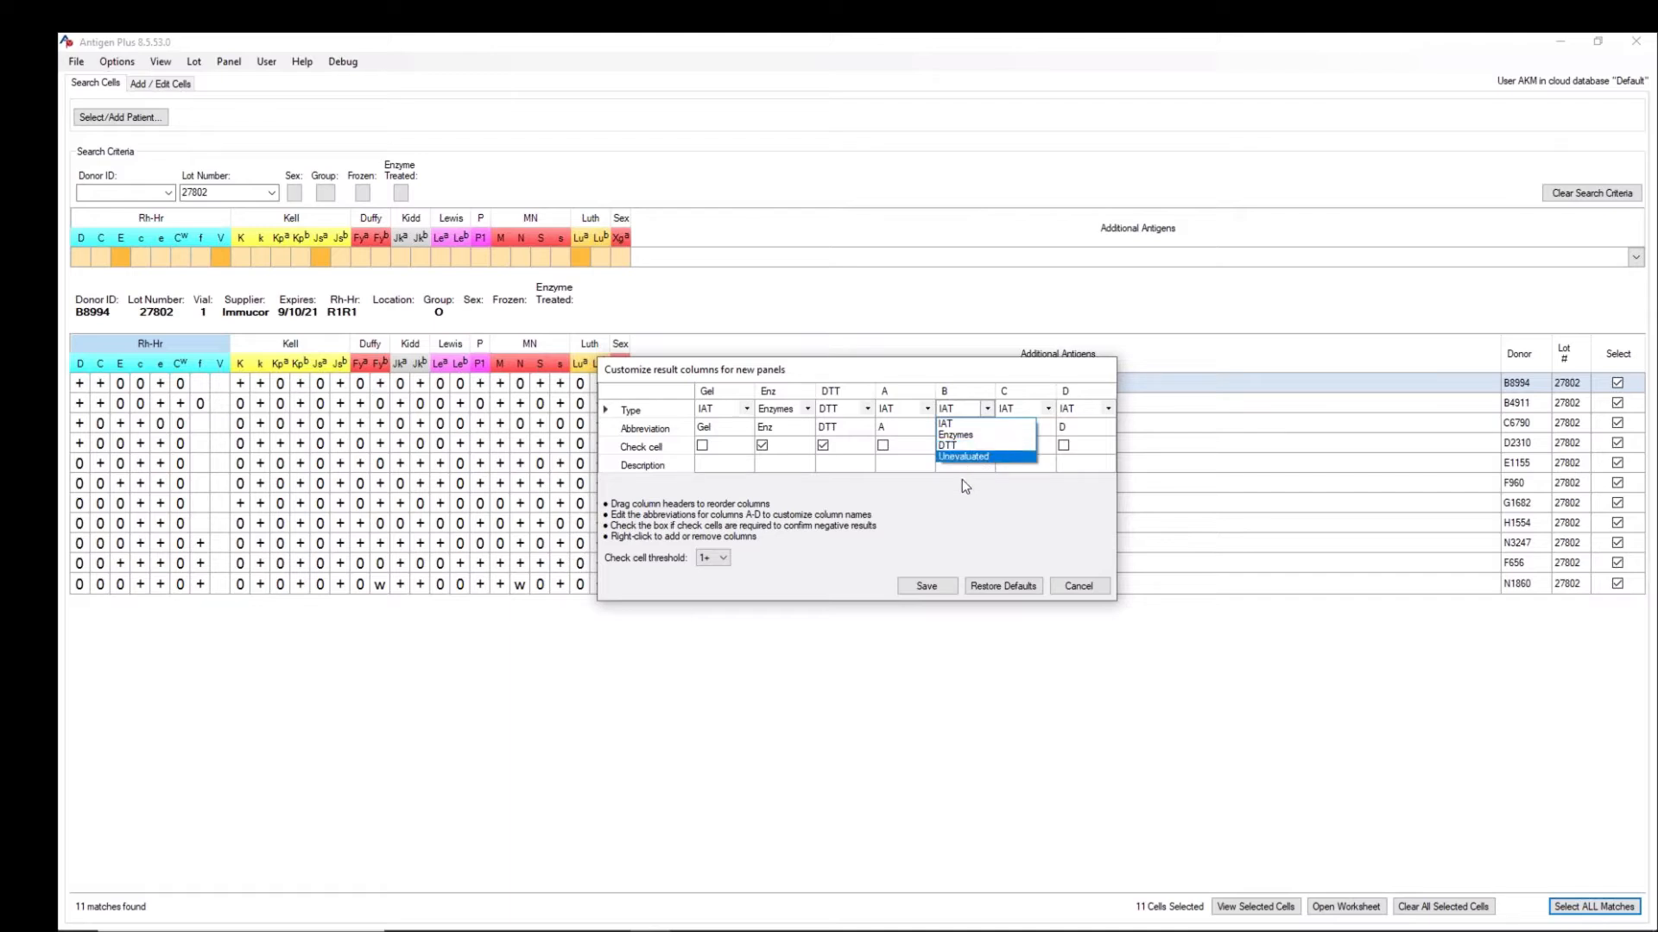
click(961, 479)
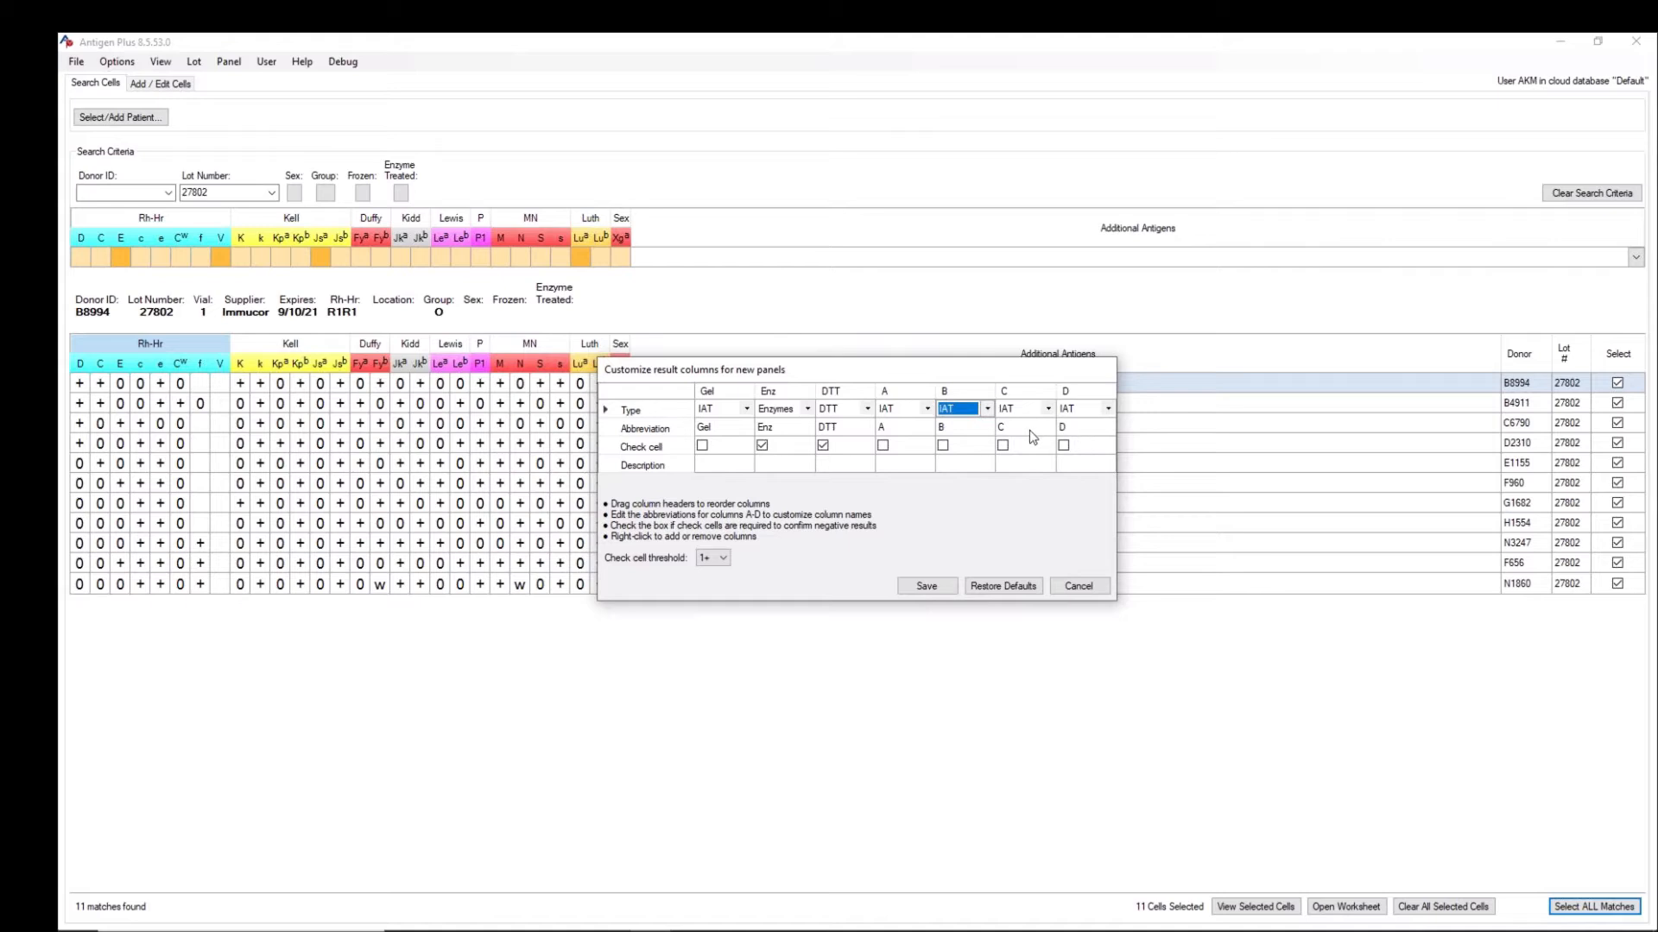
Step: Try the abbreviation Lis for result column A, and leave the customization without saving
click(916, 427)
text(Lis)
click(904, 467)
click(1085, 592)
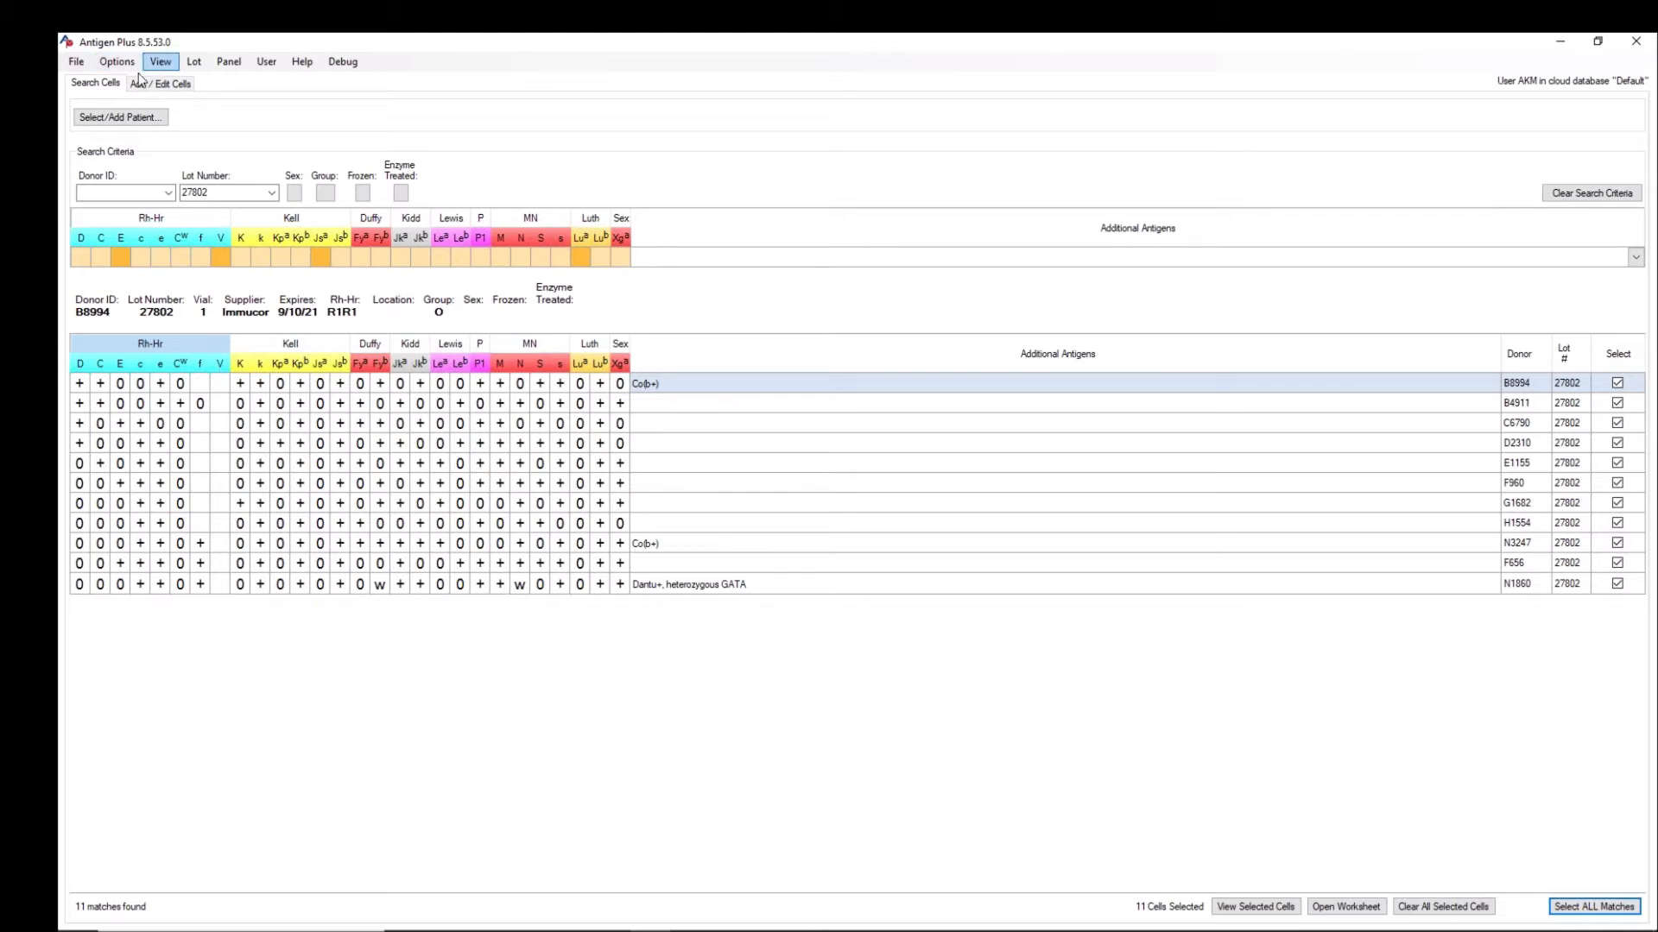
Step: Review the analyzer connections and the settings of the Vision analyzer on workstation APDEV, and close them without saving
click(77, 62)
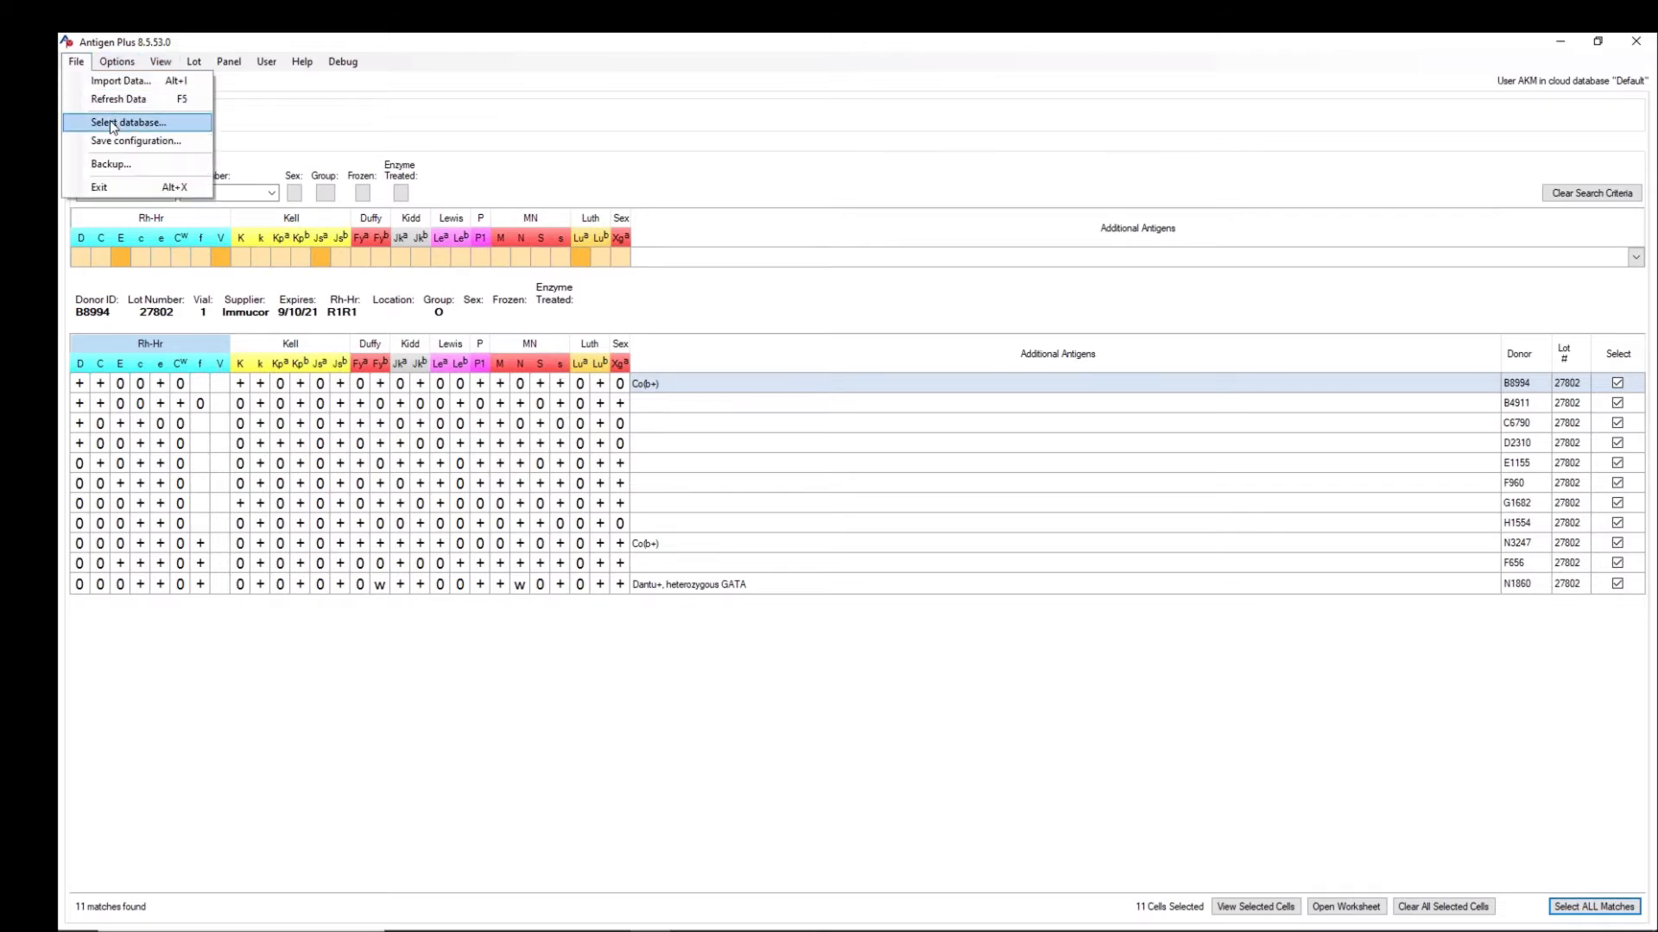
mouse_move(117, 62)
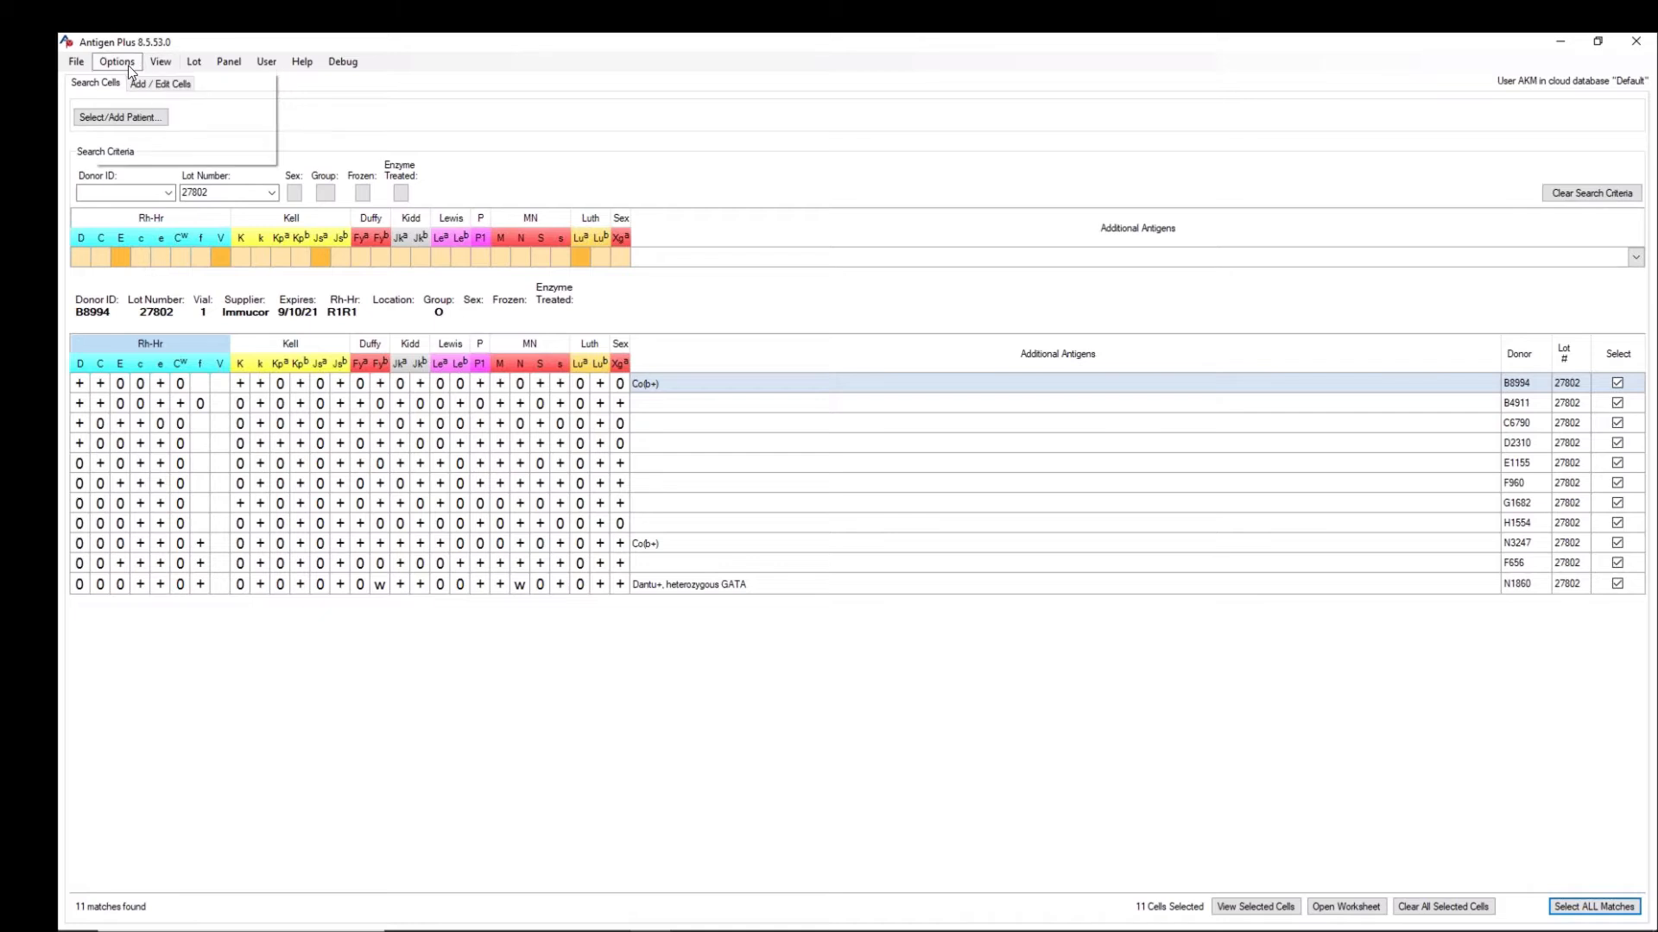
click(144, 137)
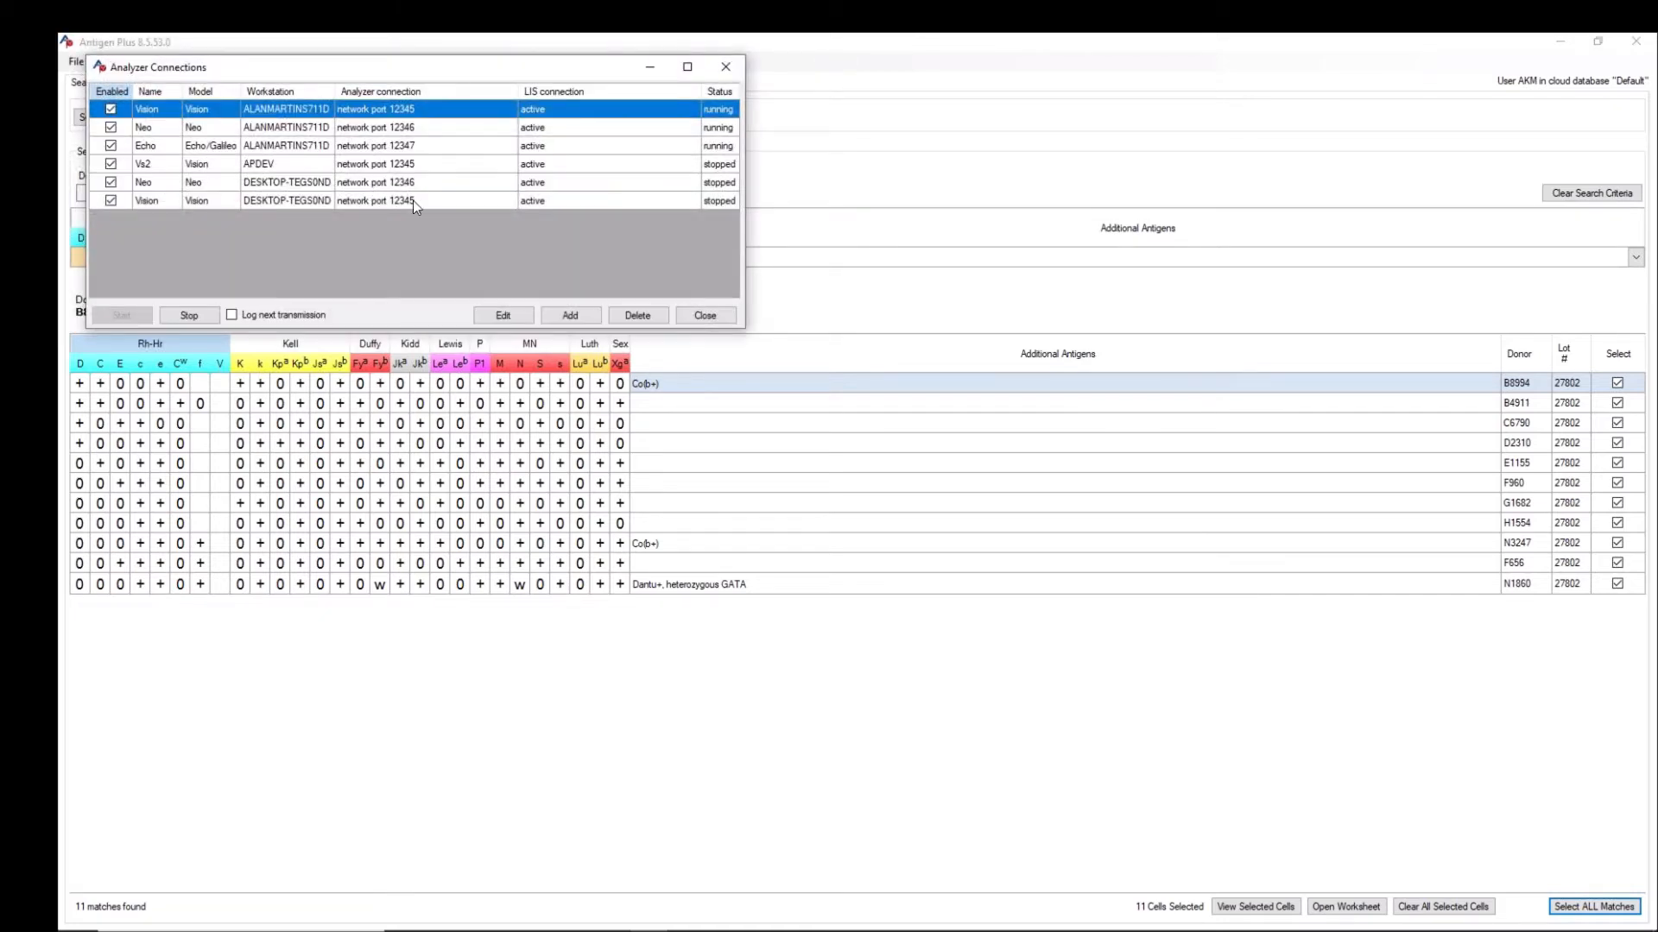
click(238, 166)
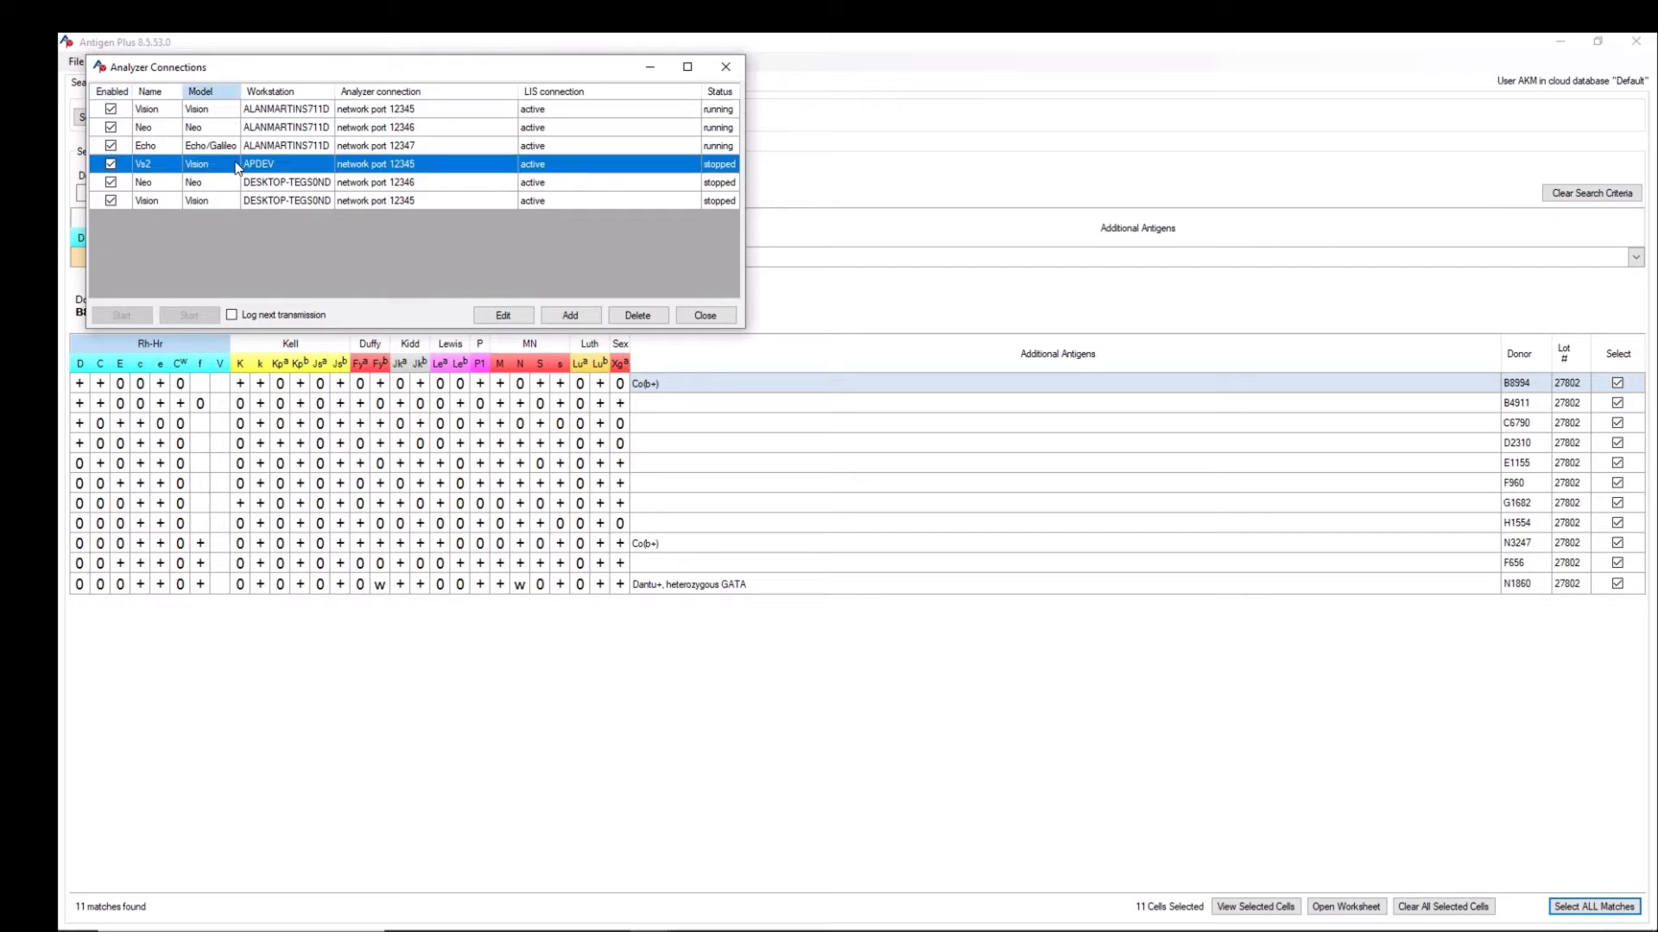
double_click(238, 167)
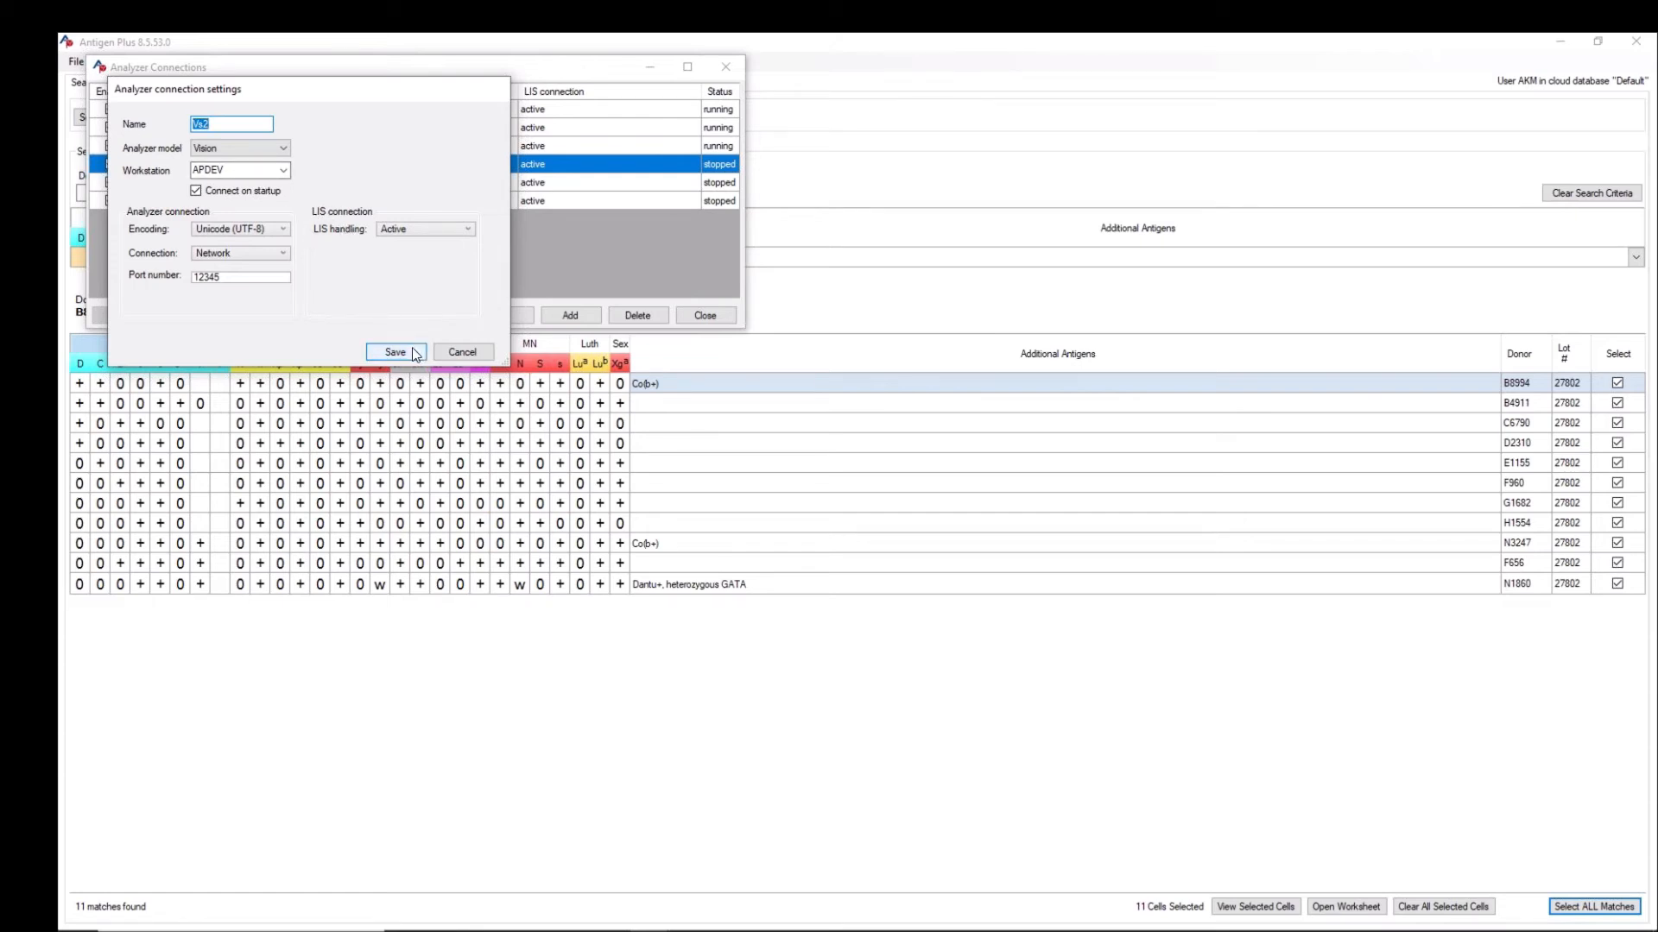
click(456, 352)
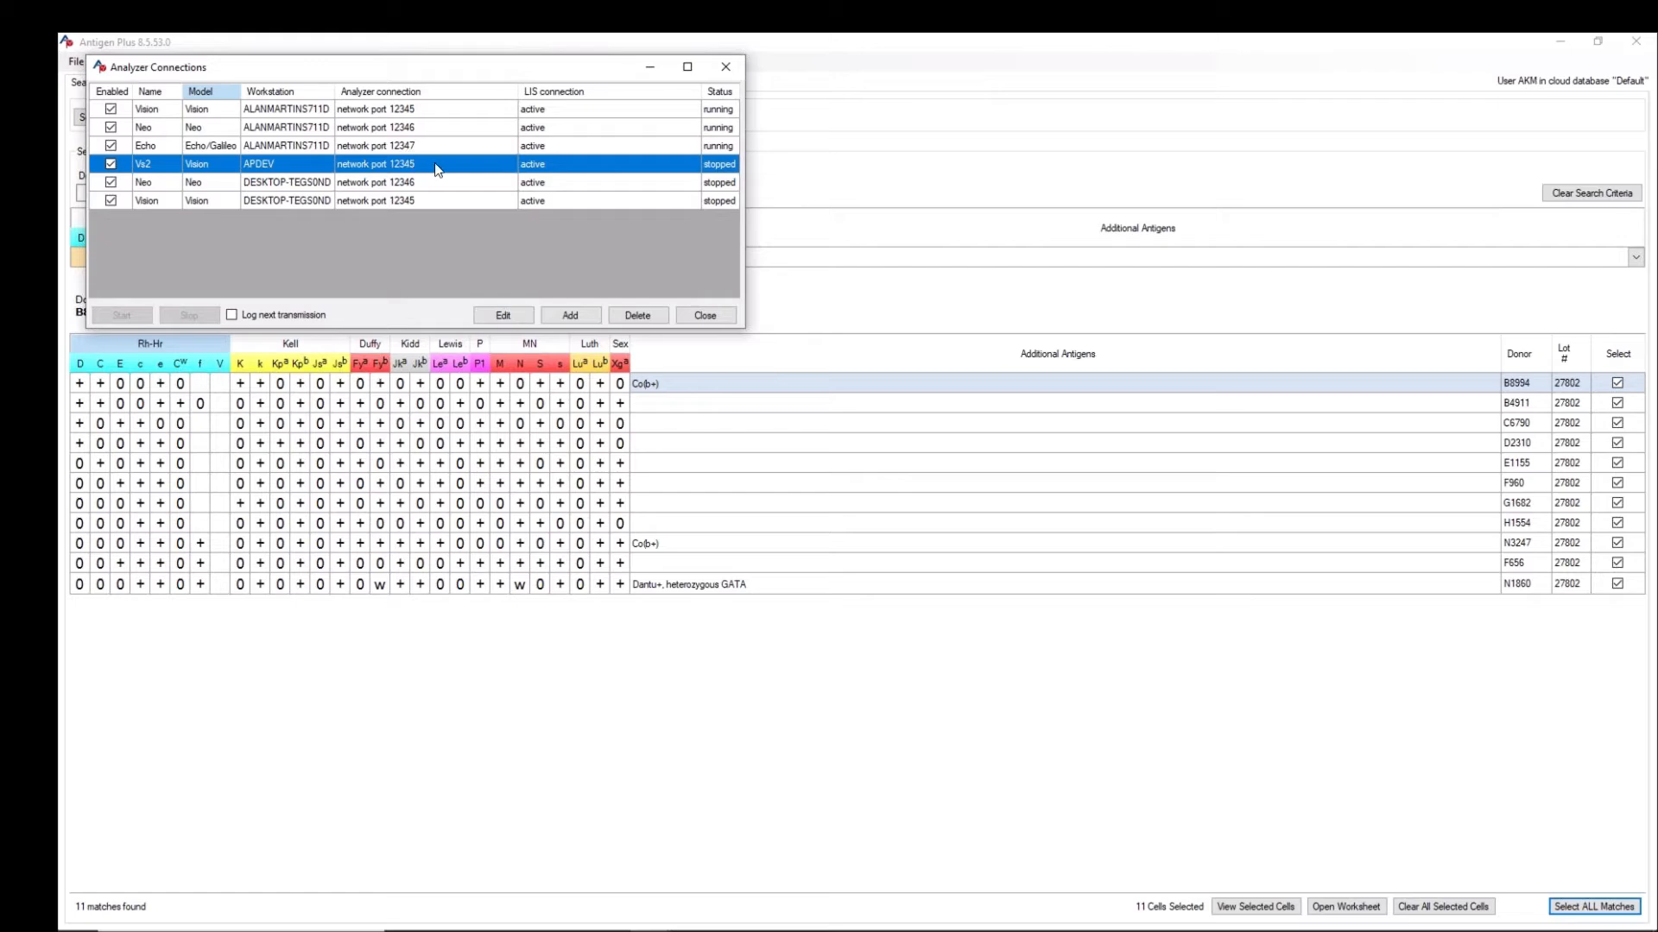
click(660, 68)
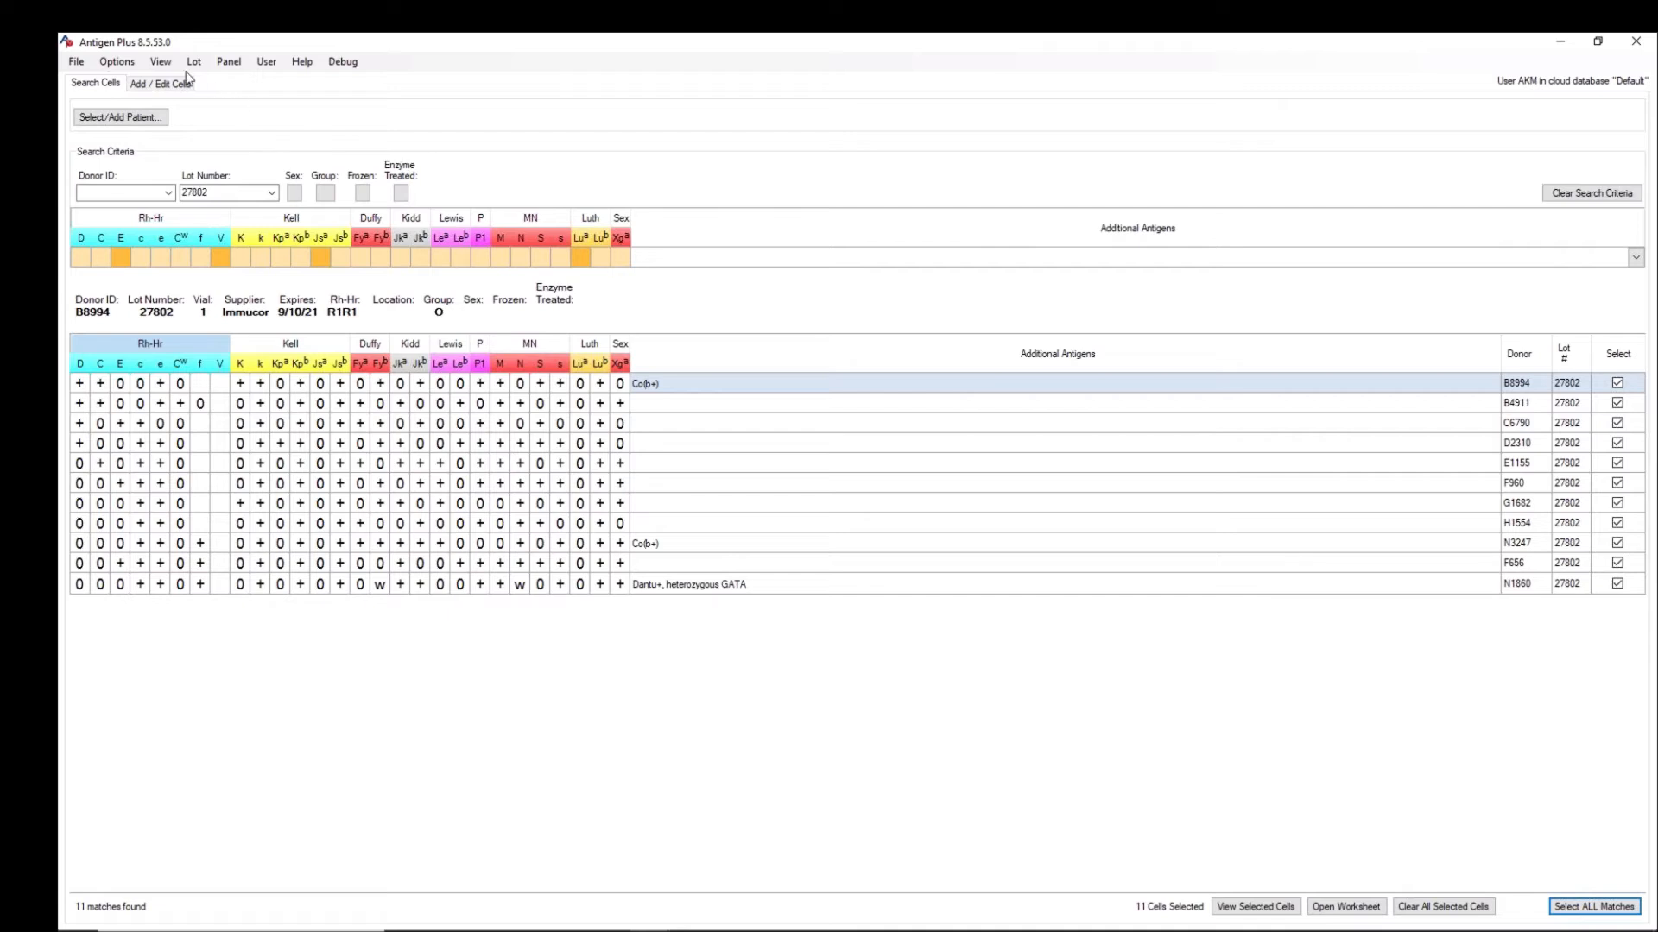
Step: Check the list of analyzer results available for import and cancel the import
click(134, 62)
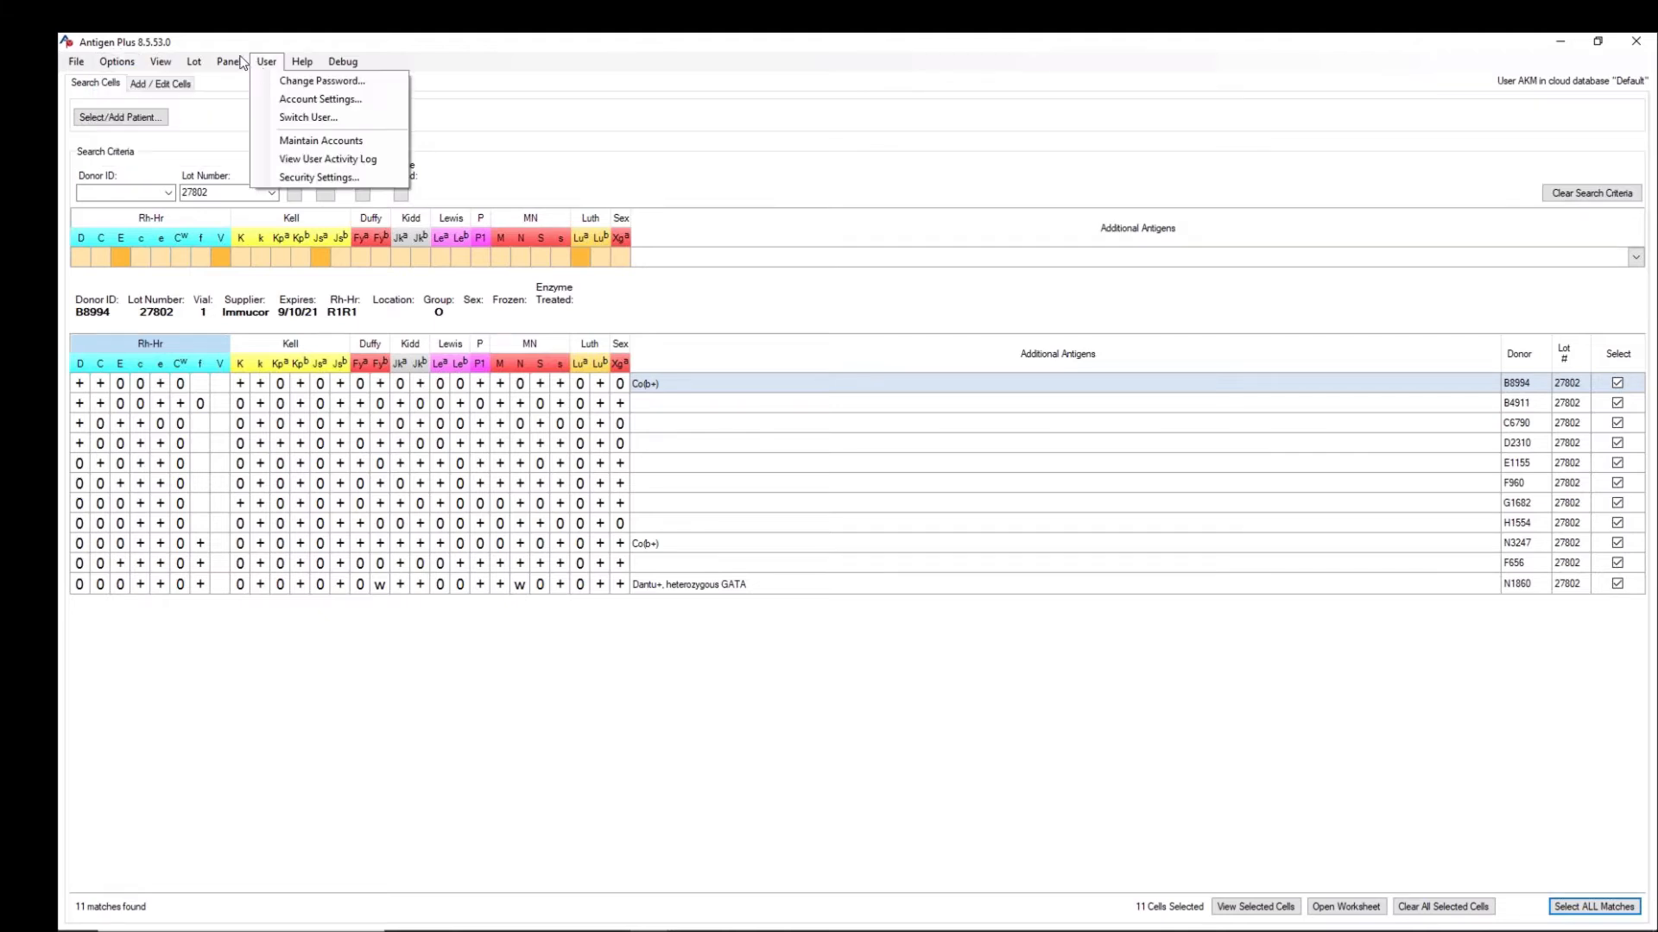
mouse_move(242, 62)
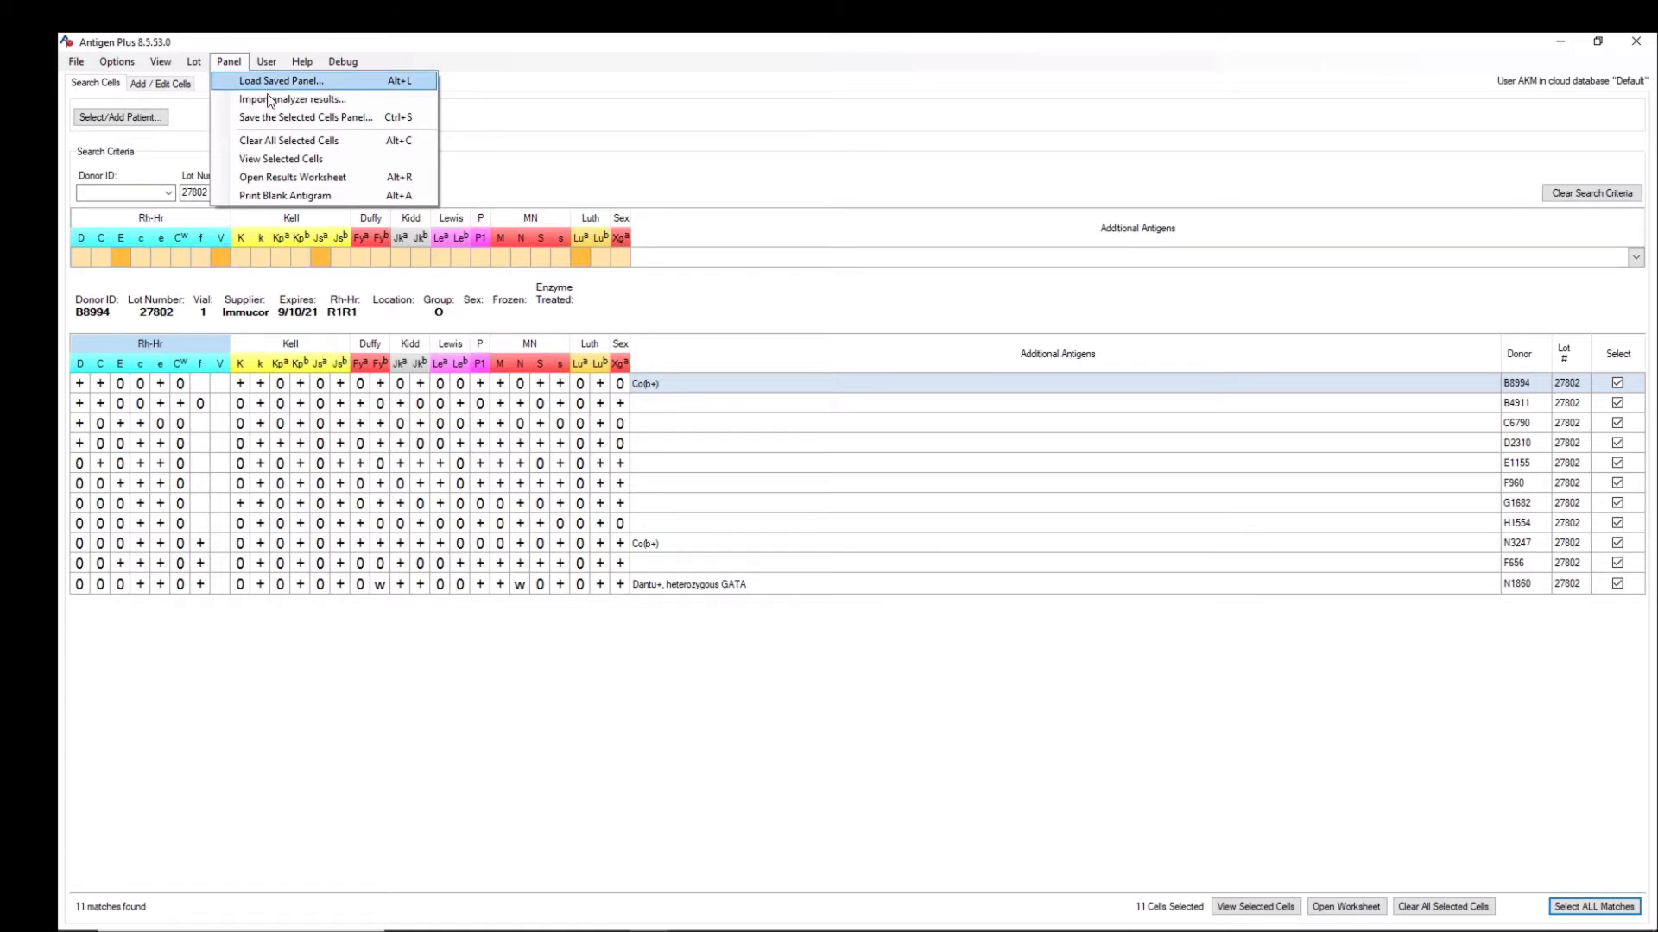
click(269, 99)
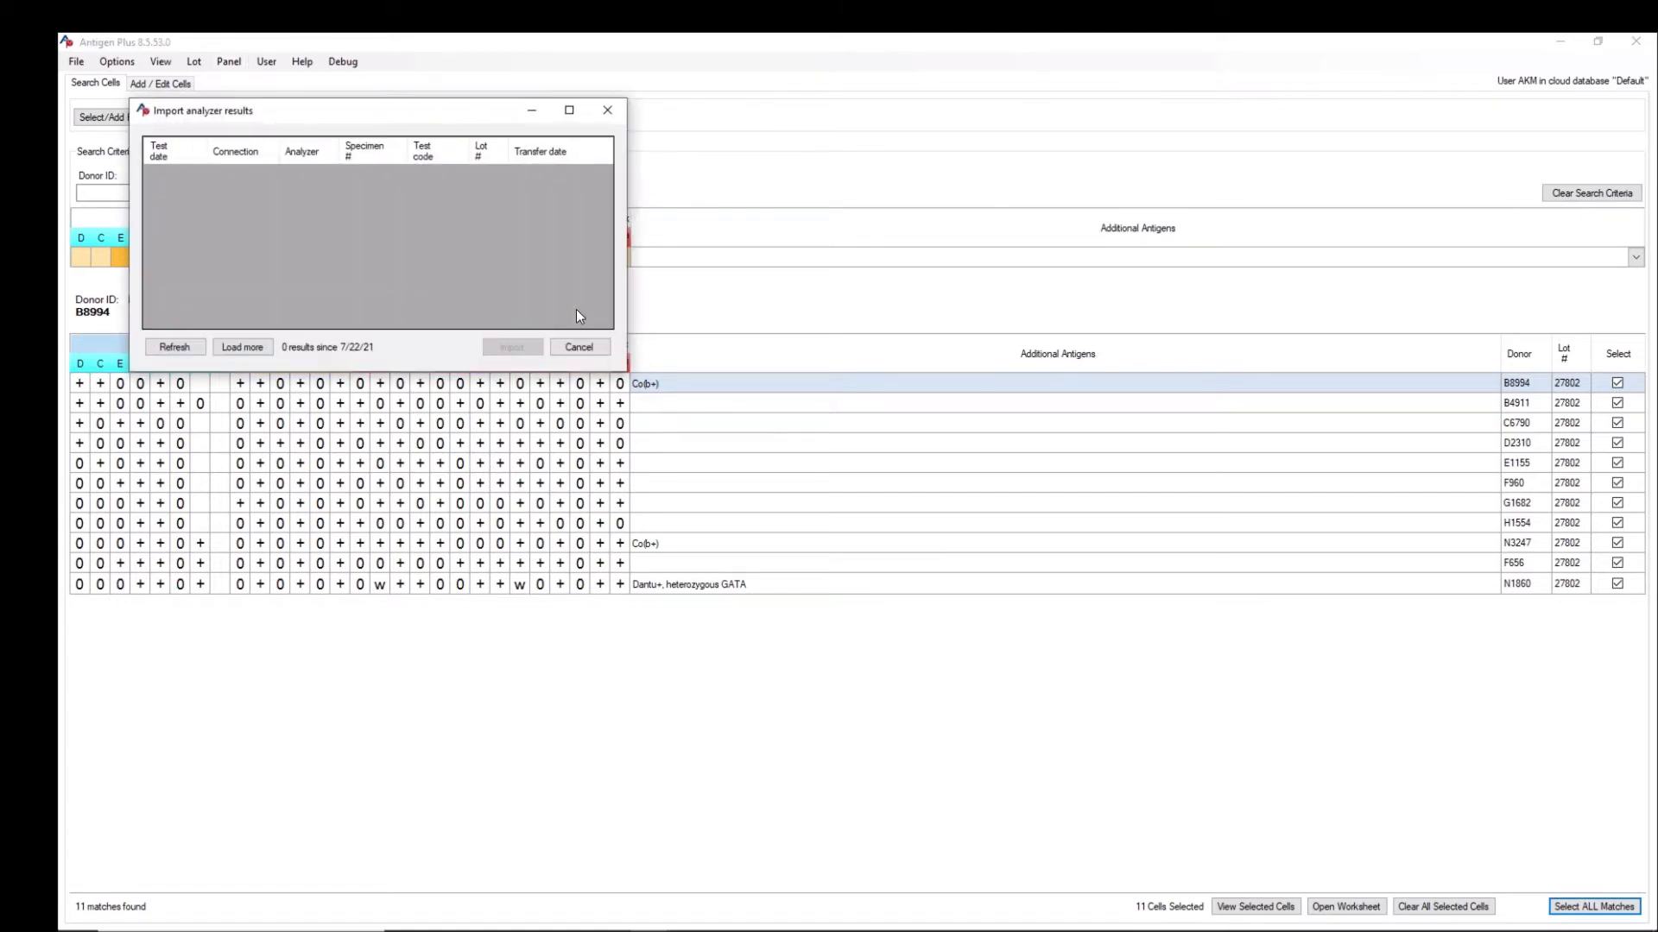
click(581, 346)
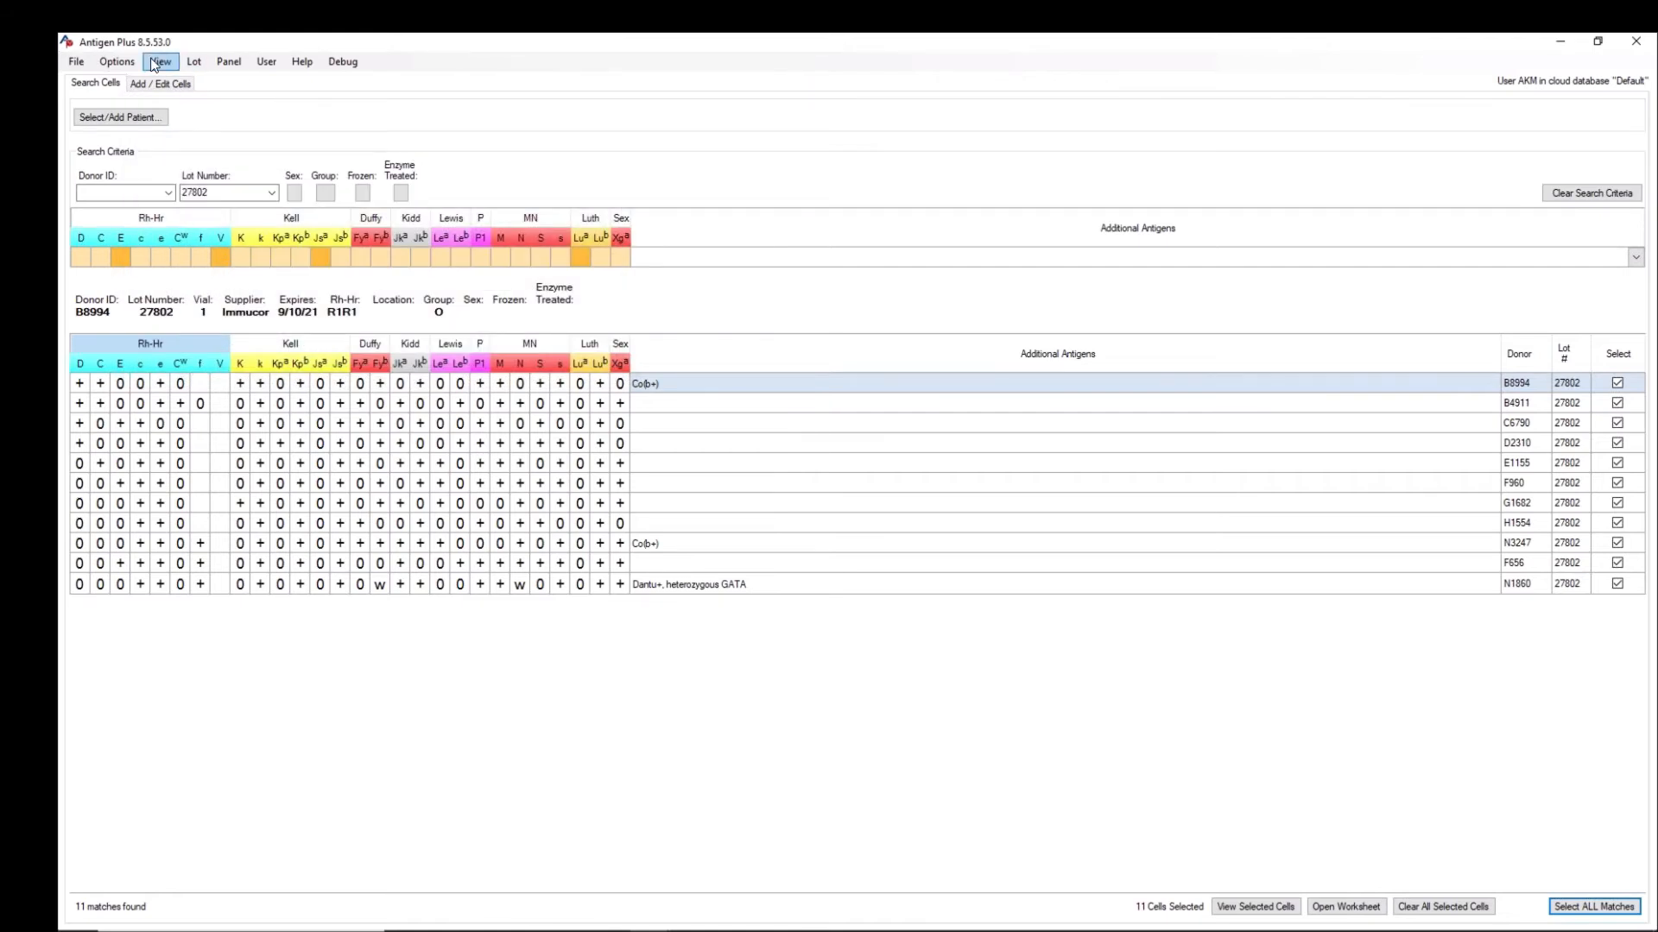
key(ctrl+Left)
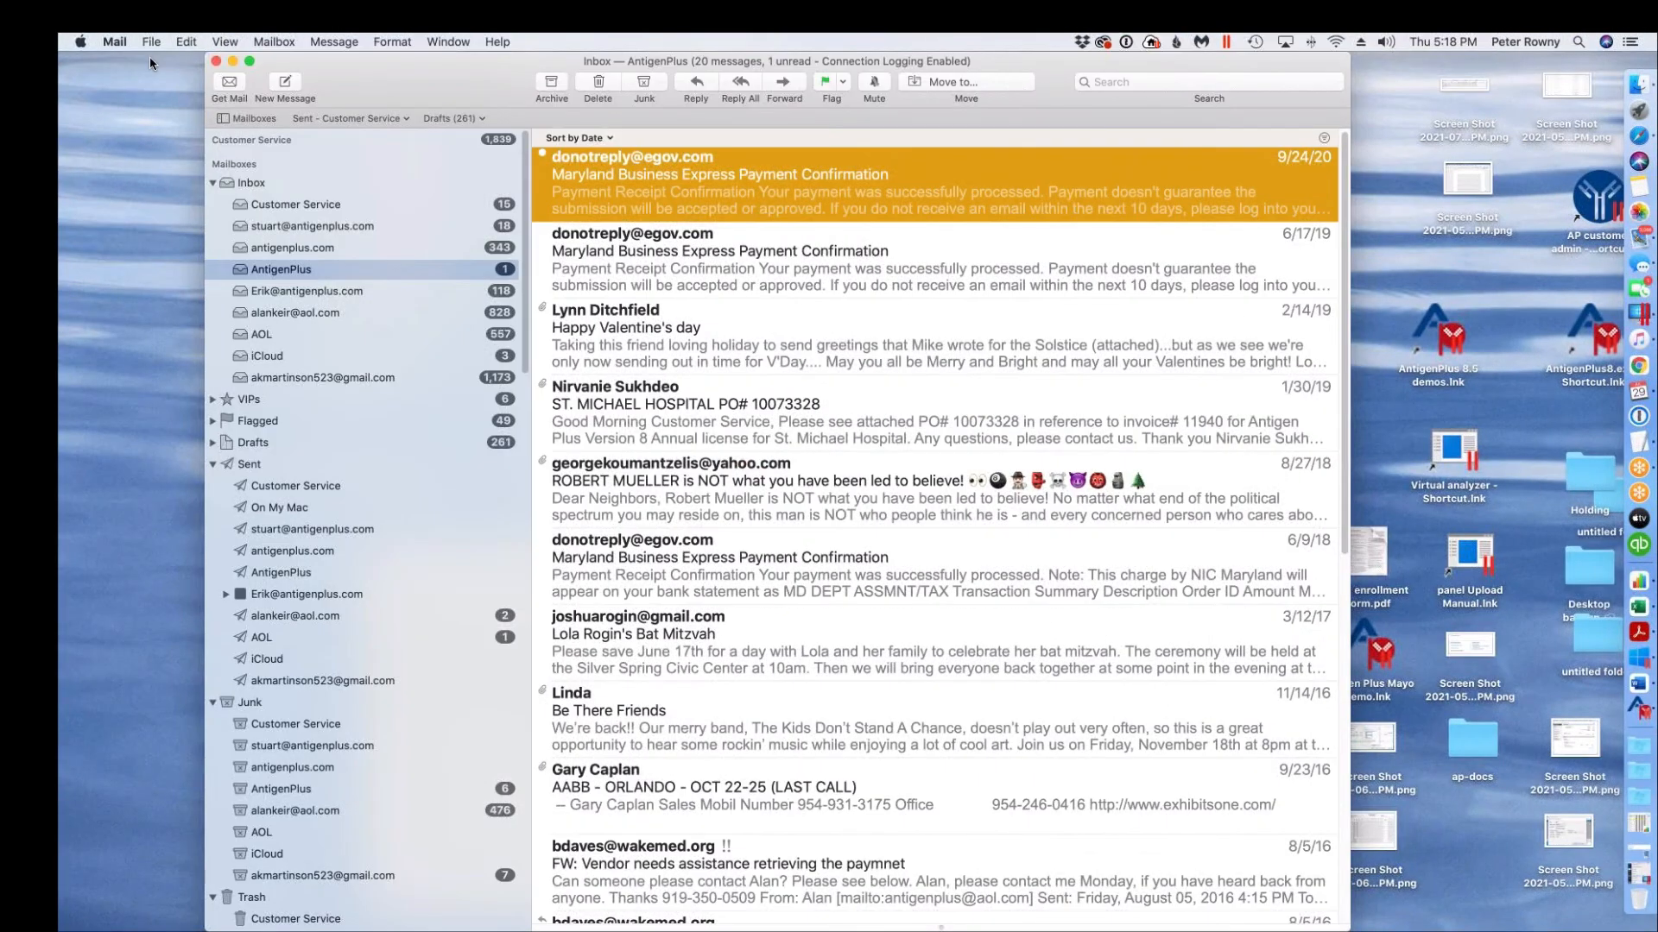
key(ctrl+Right)
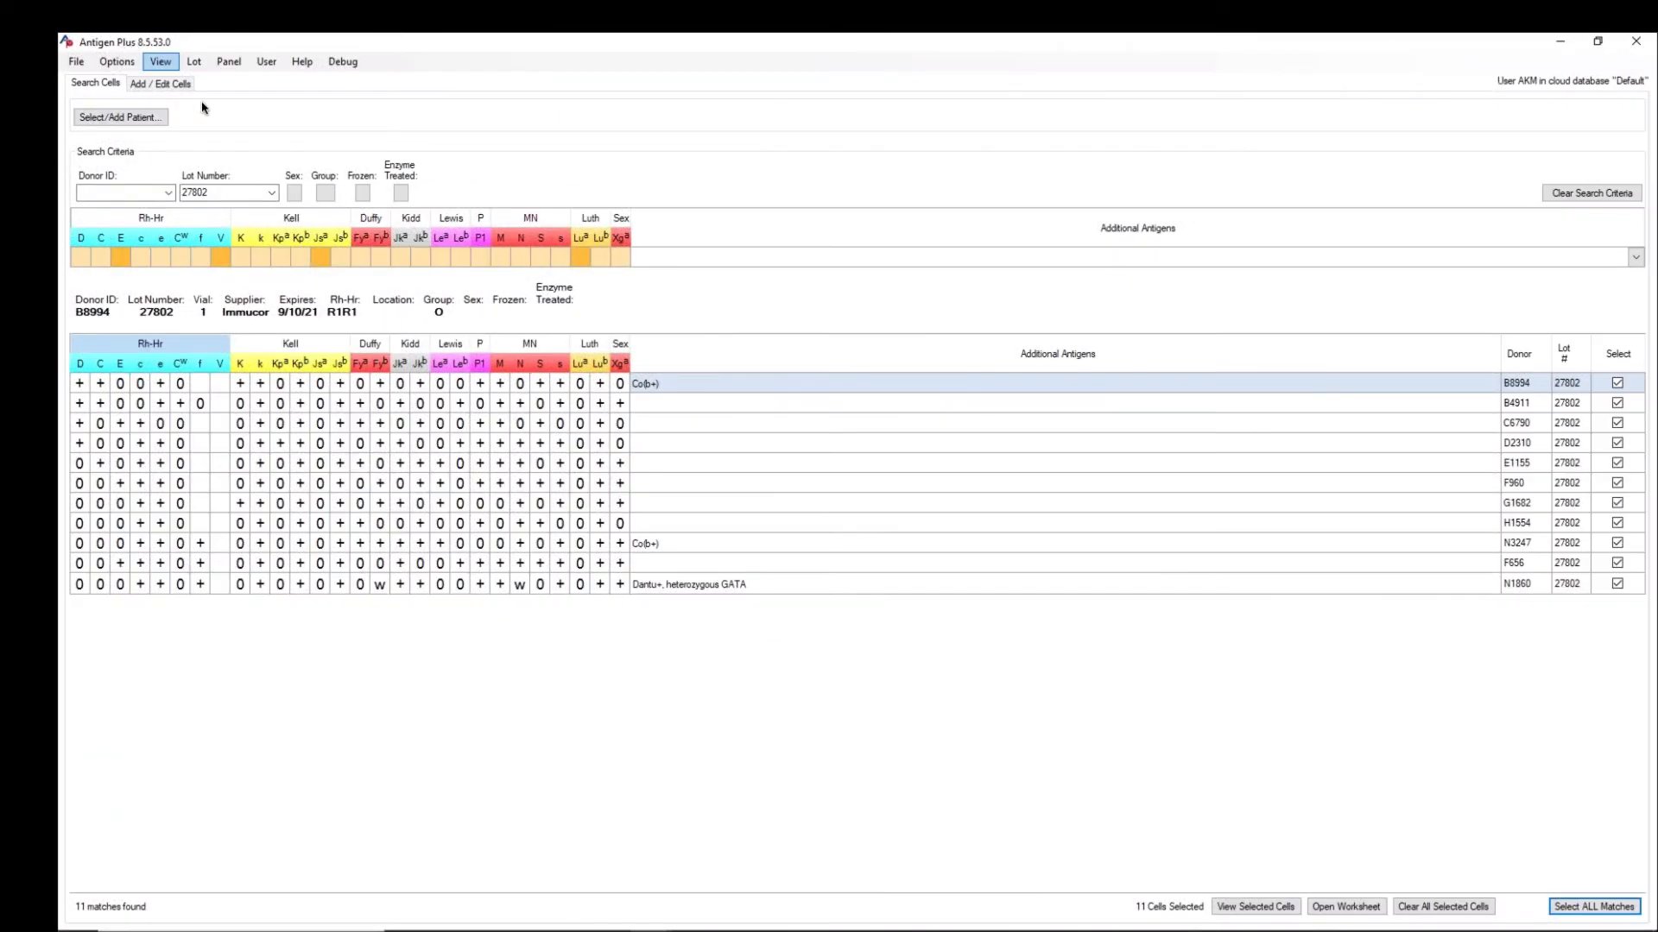
click(231, 65)
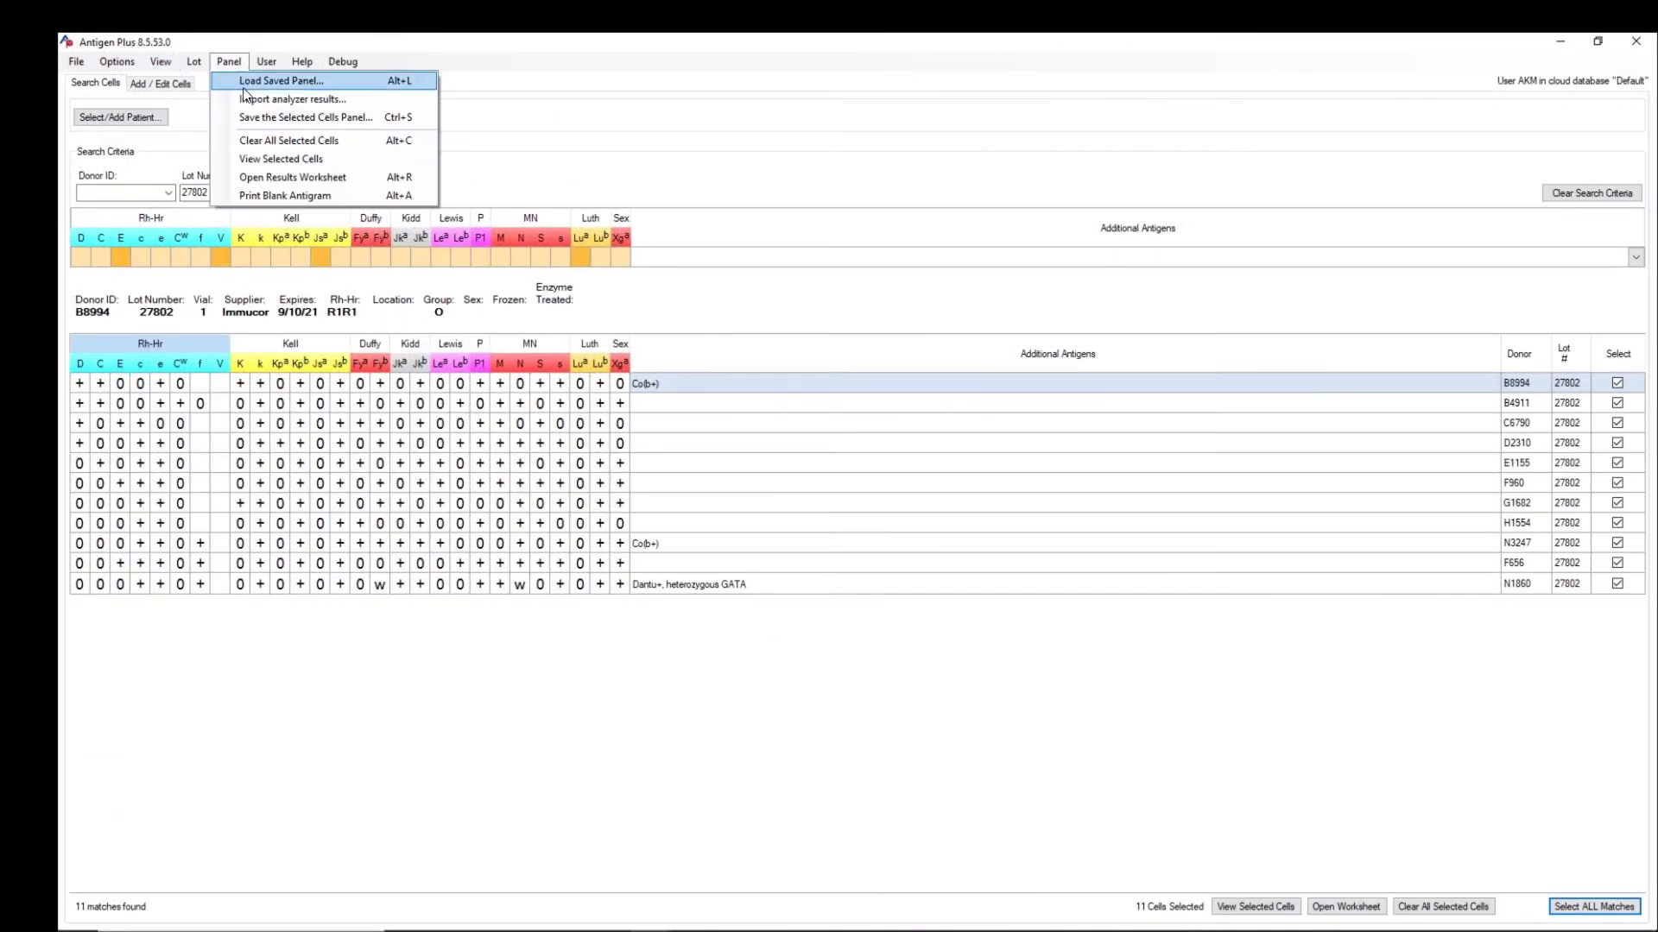
click(208, 66)
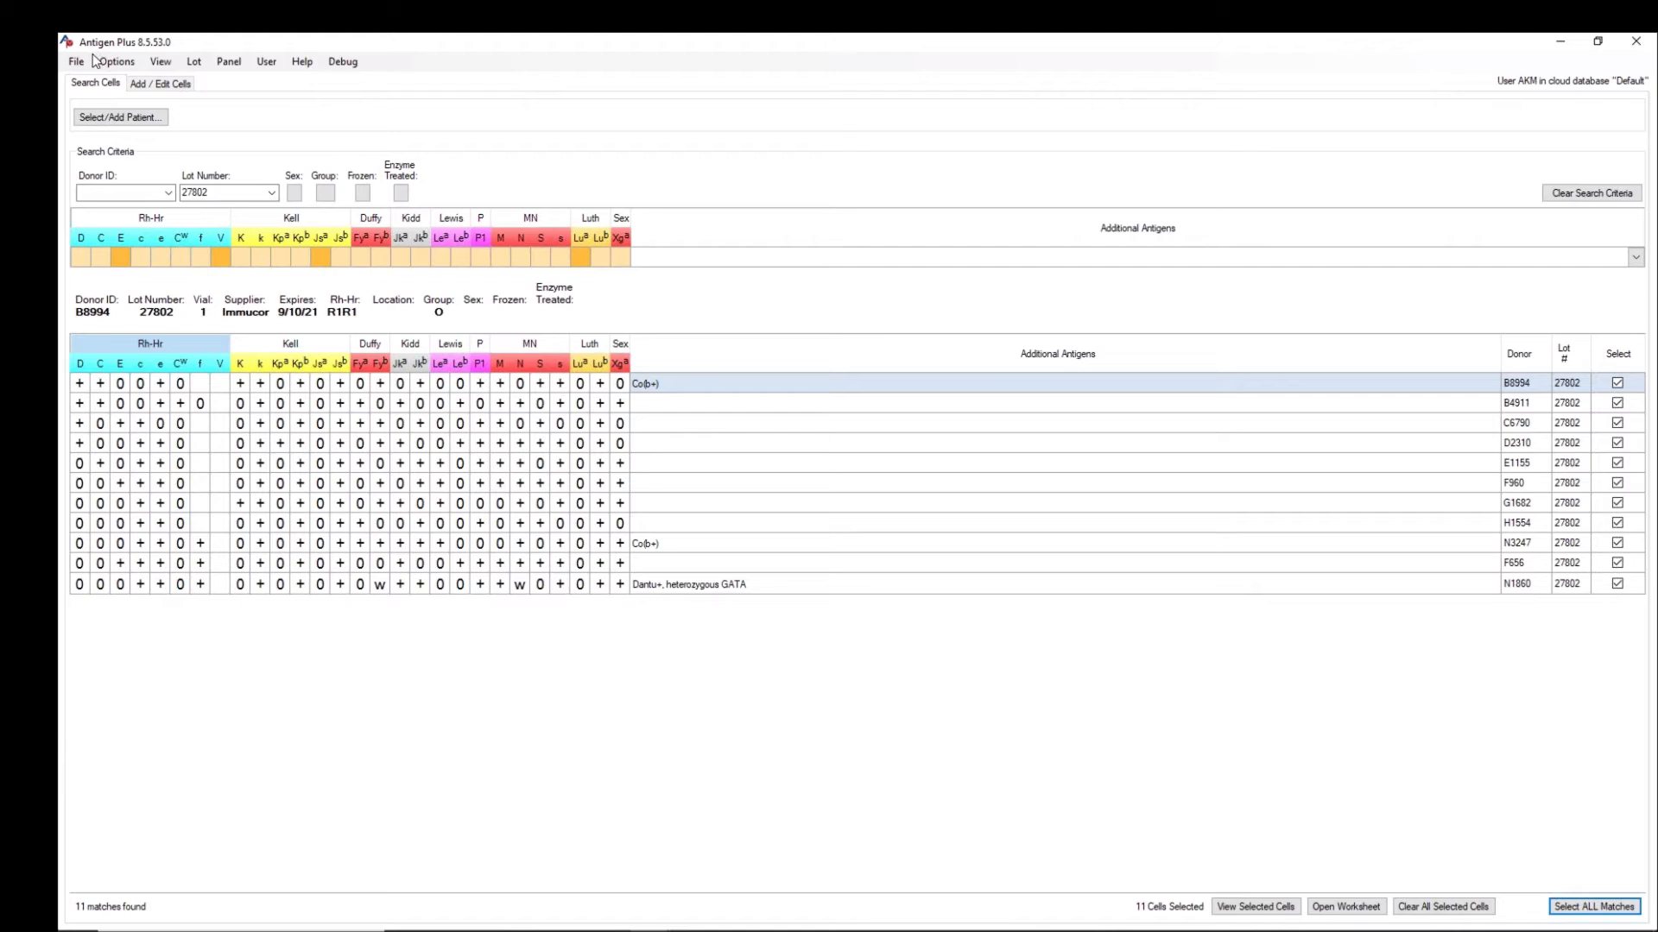
click(119, 63)
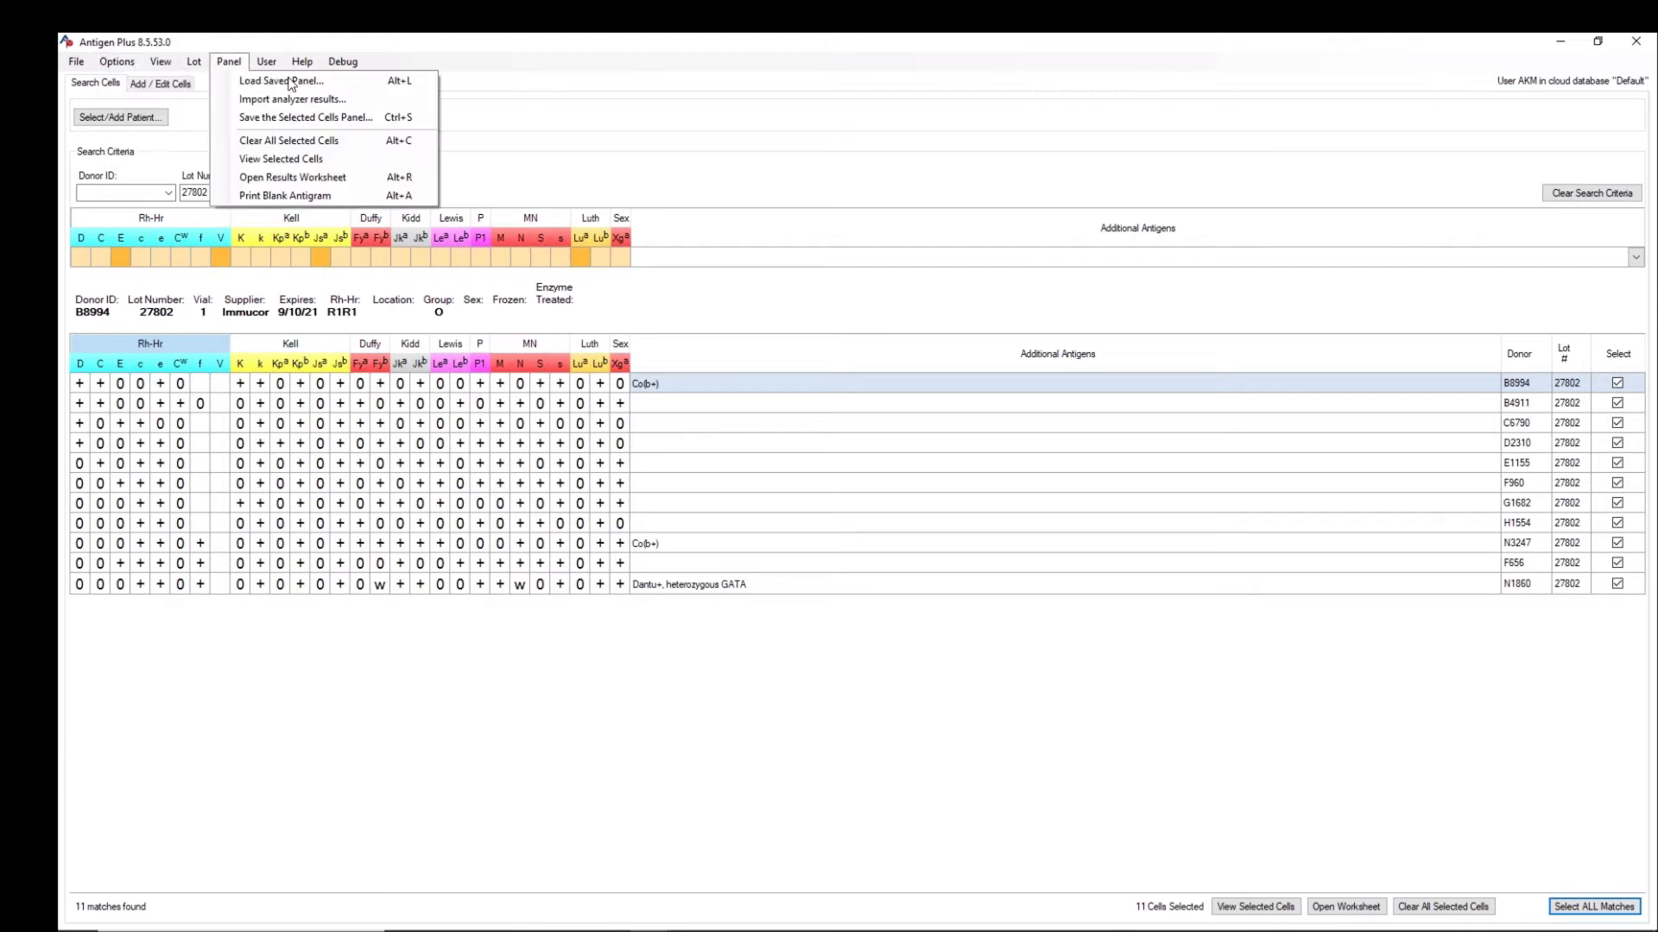
mouse_move(266, 62)
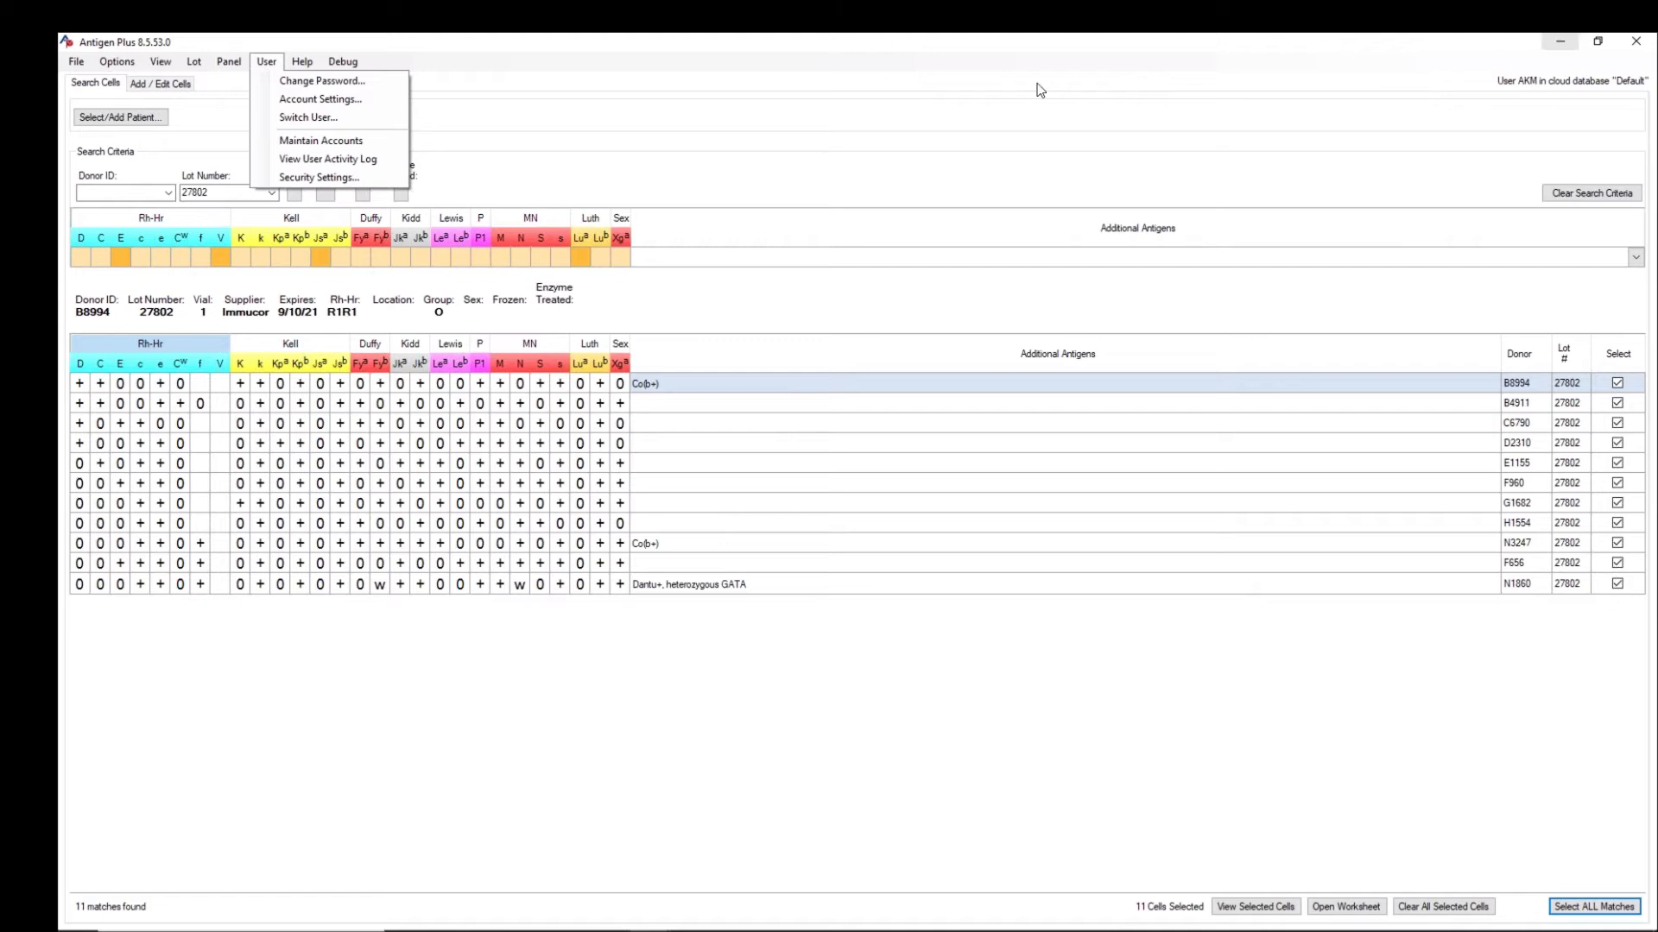
click(537, 120)
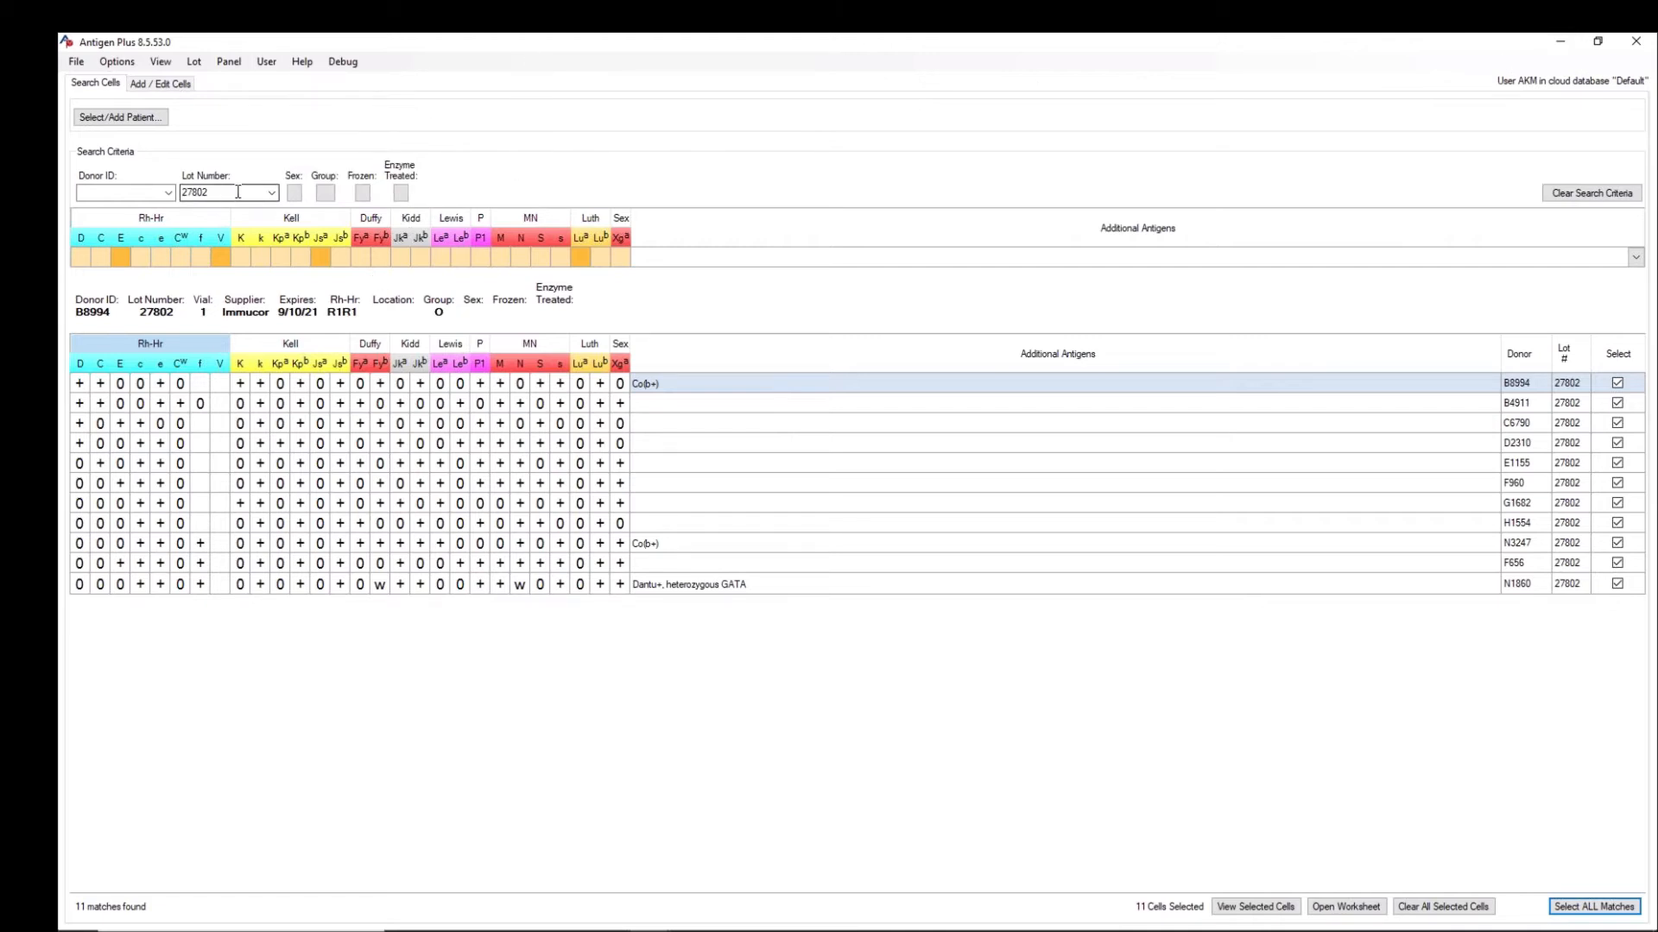
Step: Review the supplier choices for the antigen display order in System Options
click(138, 62)
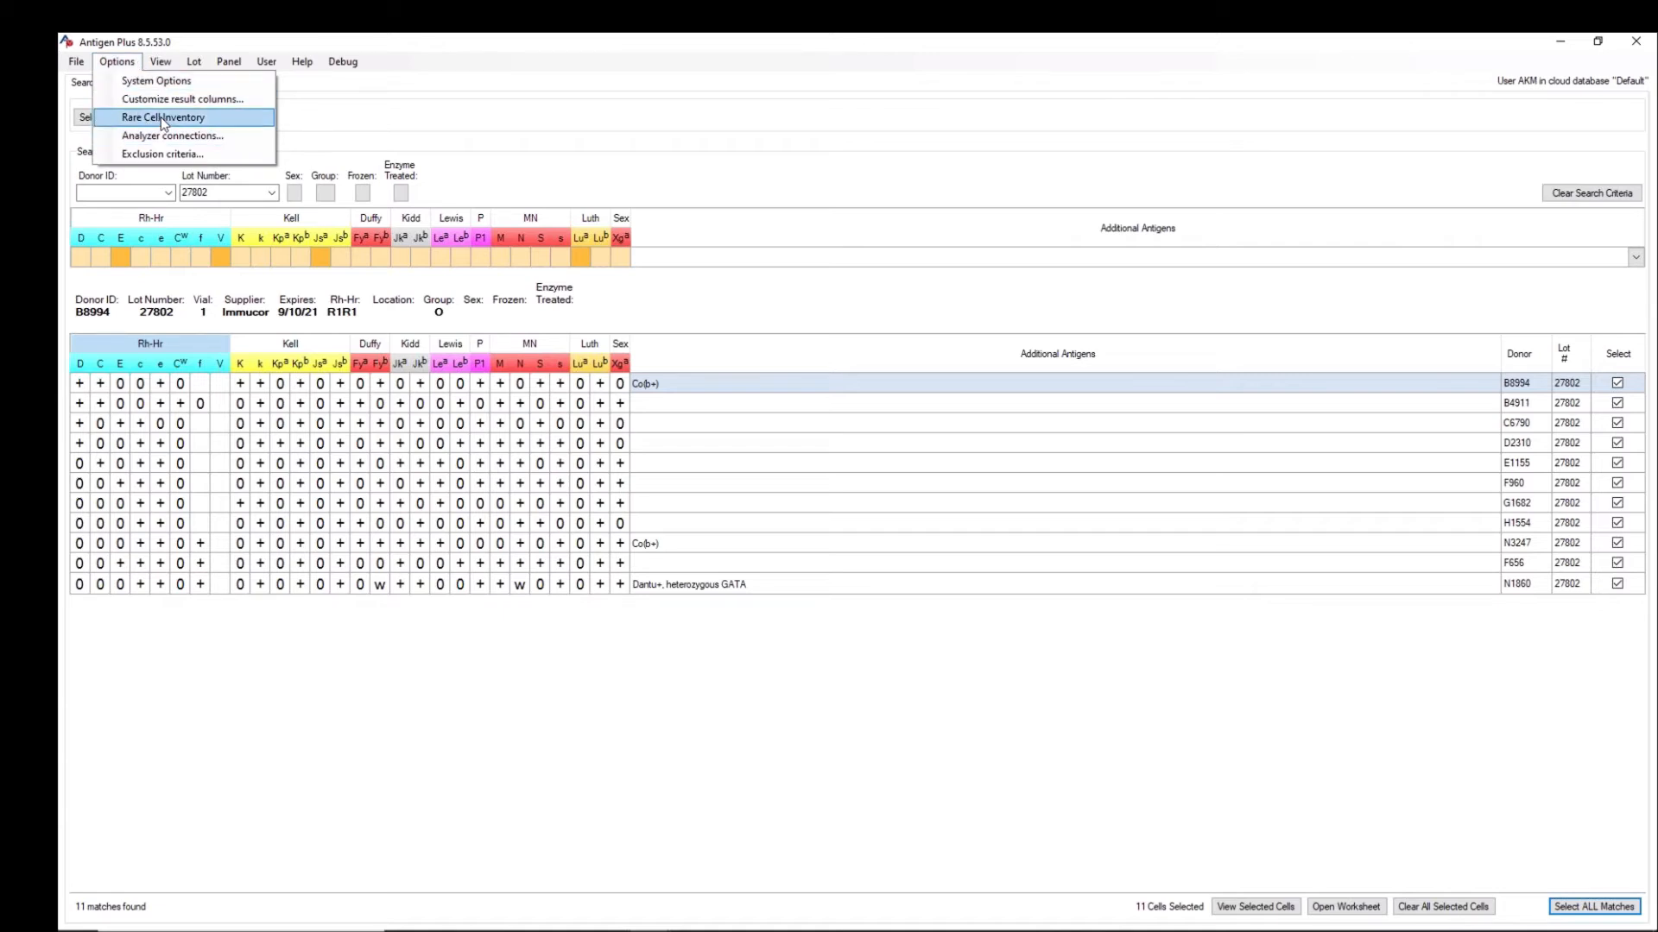
click(172, 81)
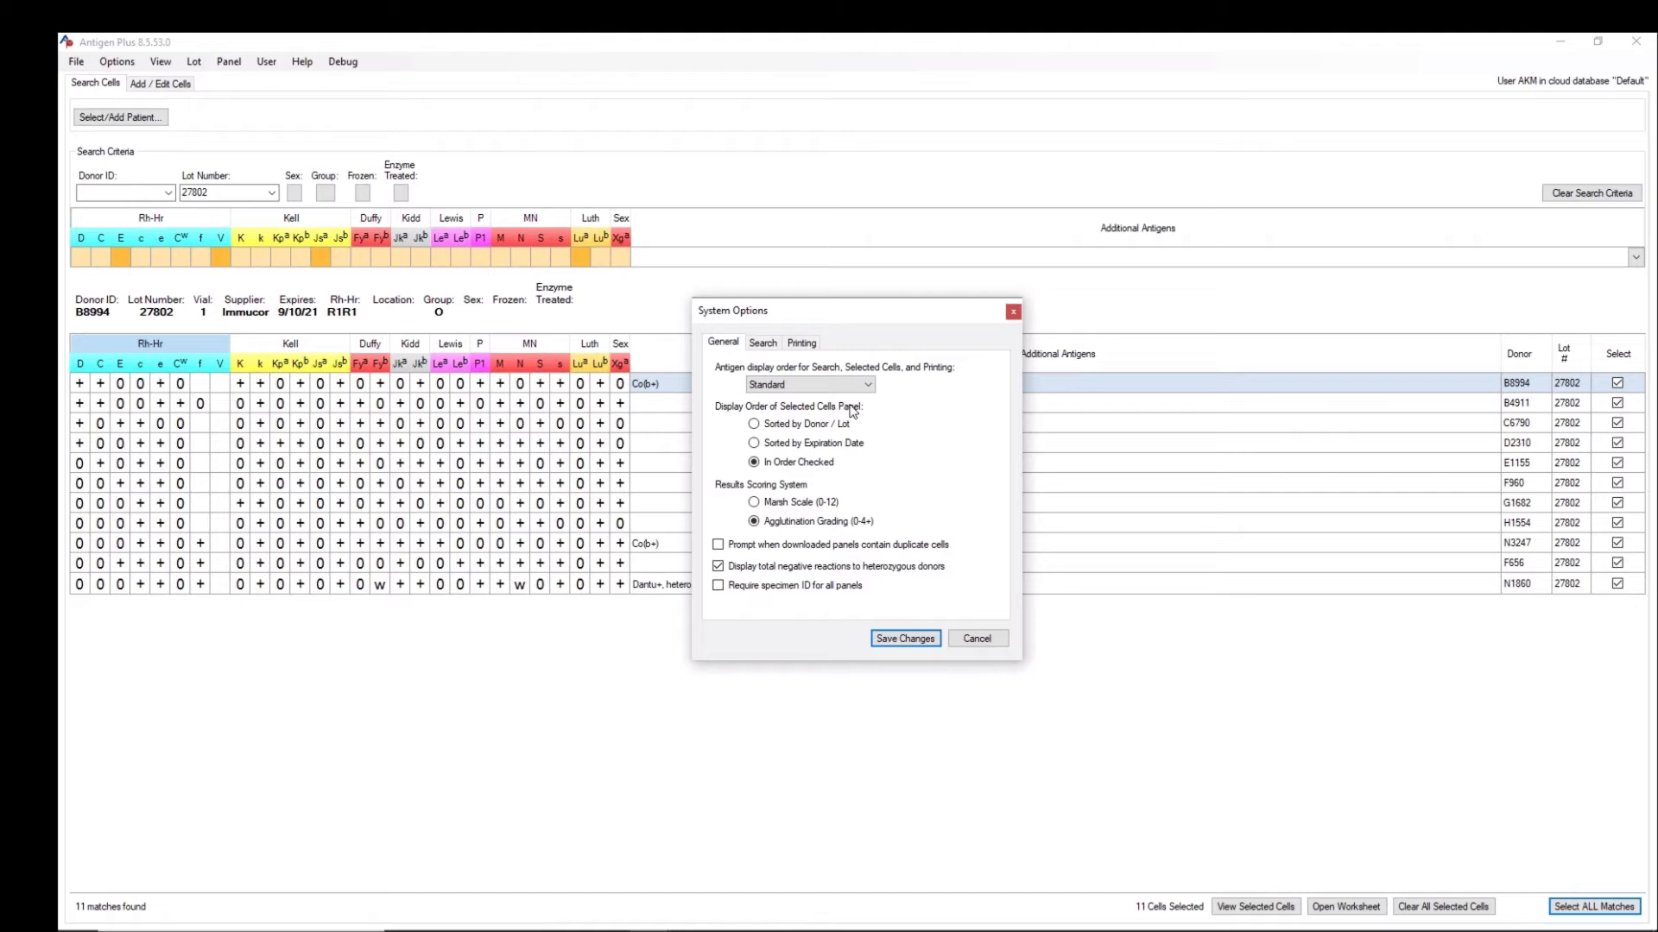
click(866, 386)
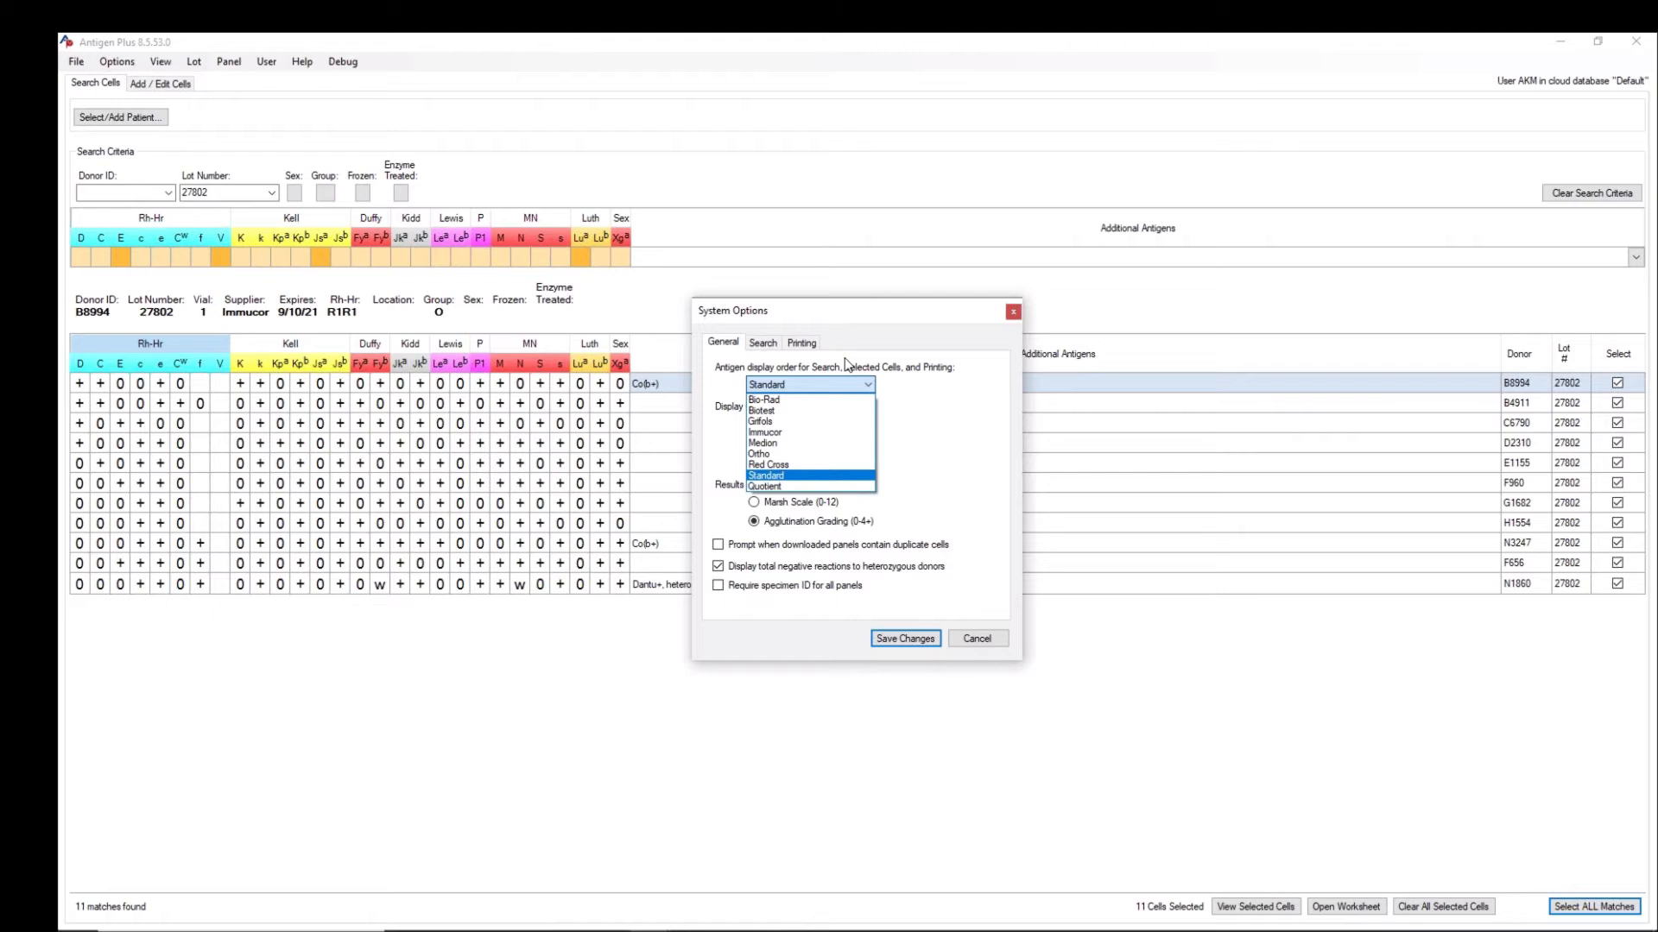
Step: Switch to adding and editing cells, review the suppliers, and choose lot VRB285 to see its antigen order
click(174, 89)
click(174, 89)
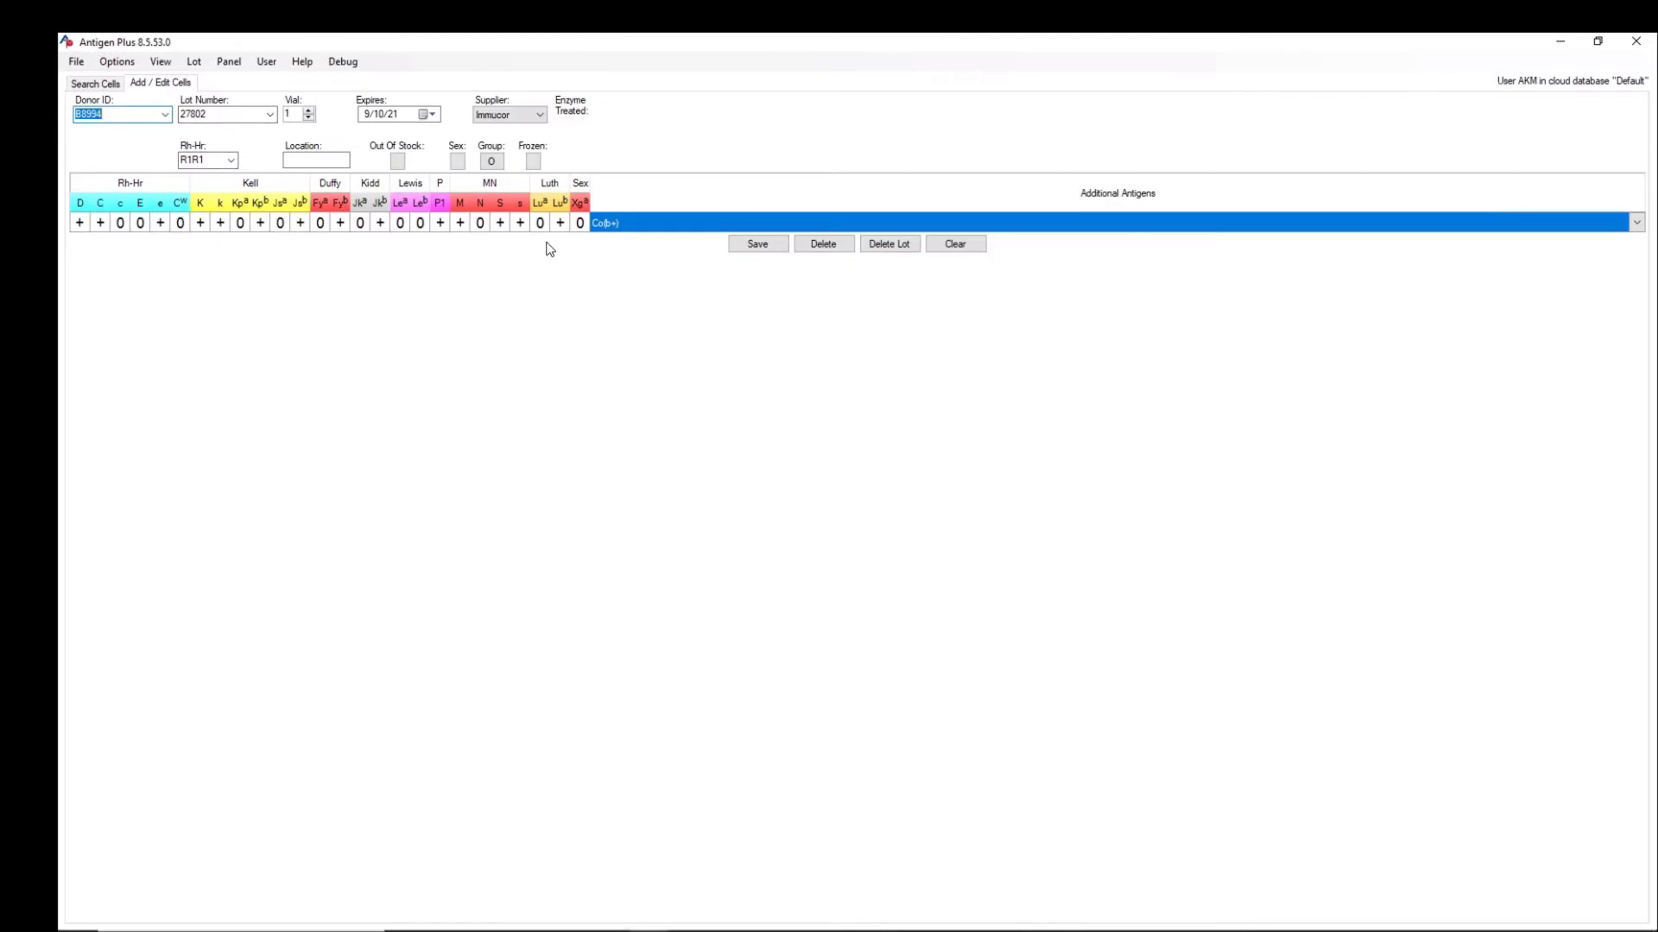
click(540, 121)
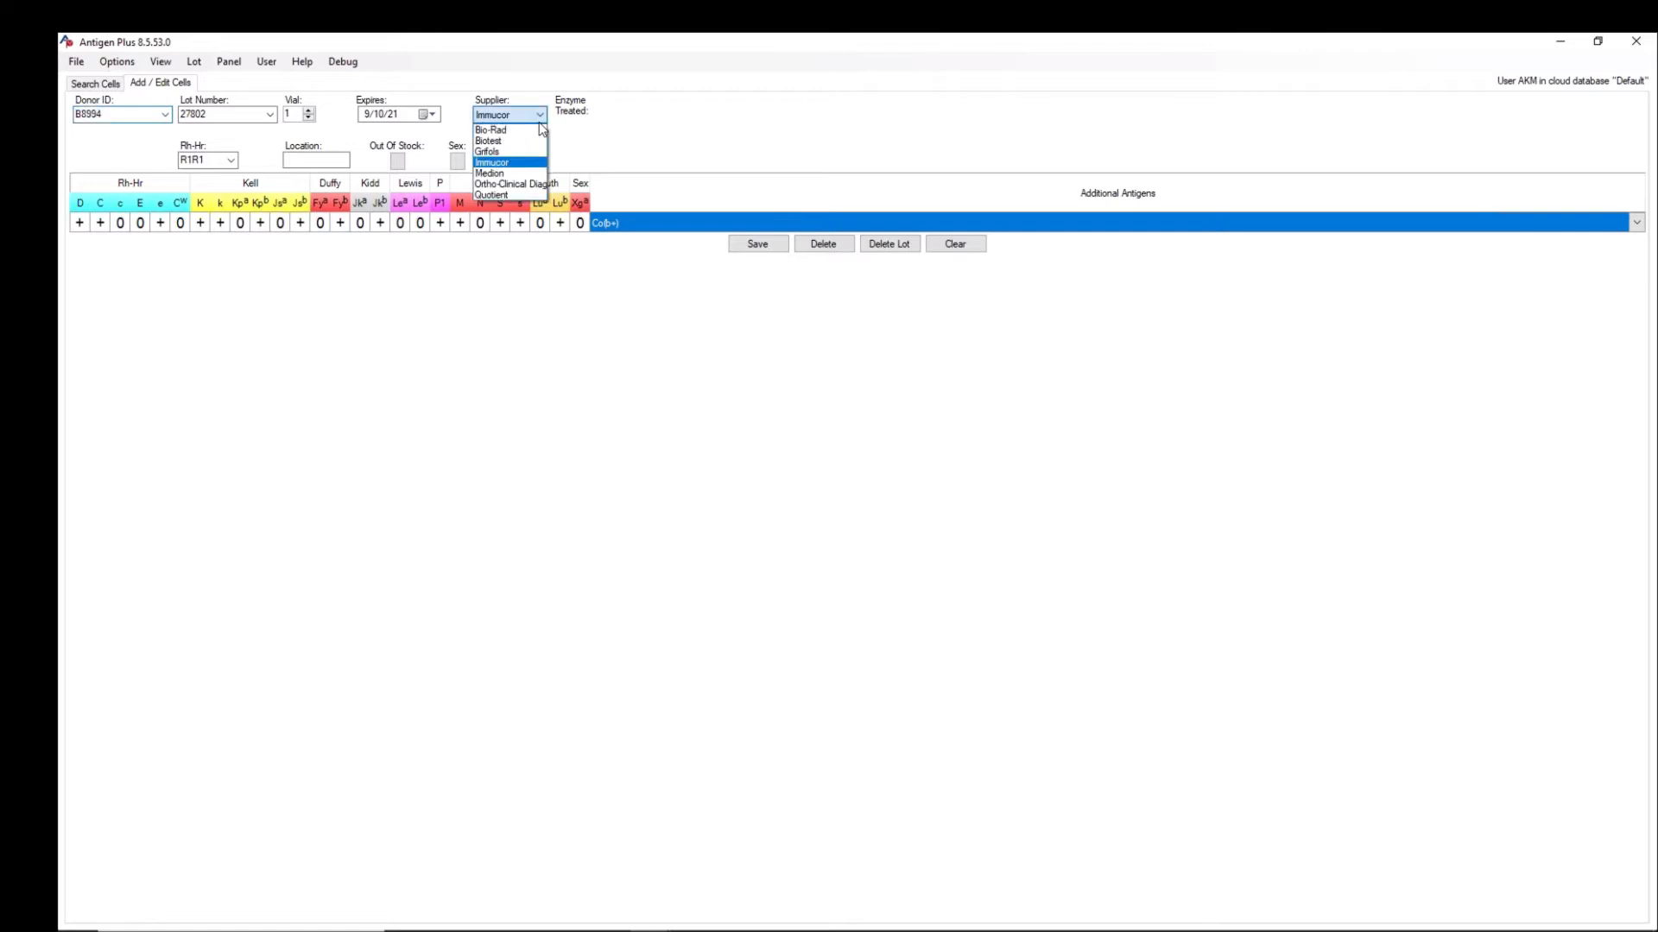
click(539, 118)
click(269, 114)
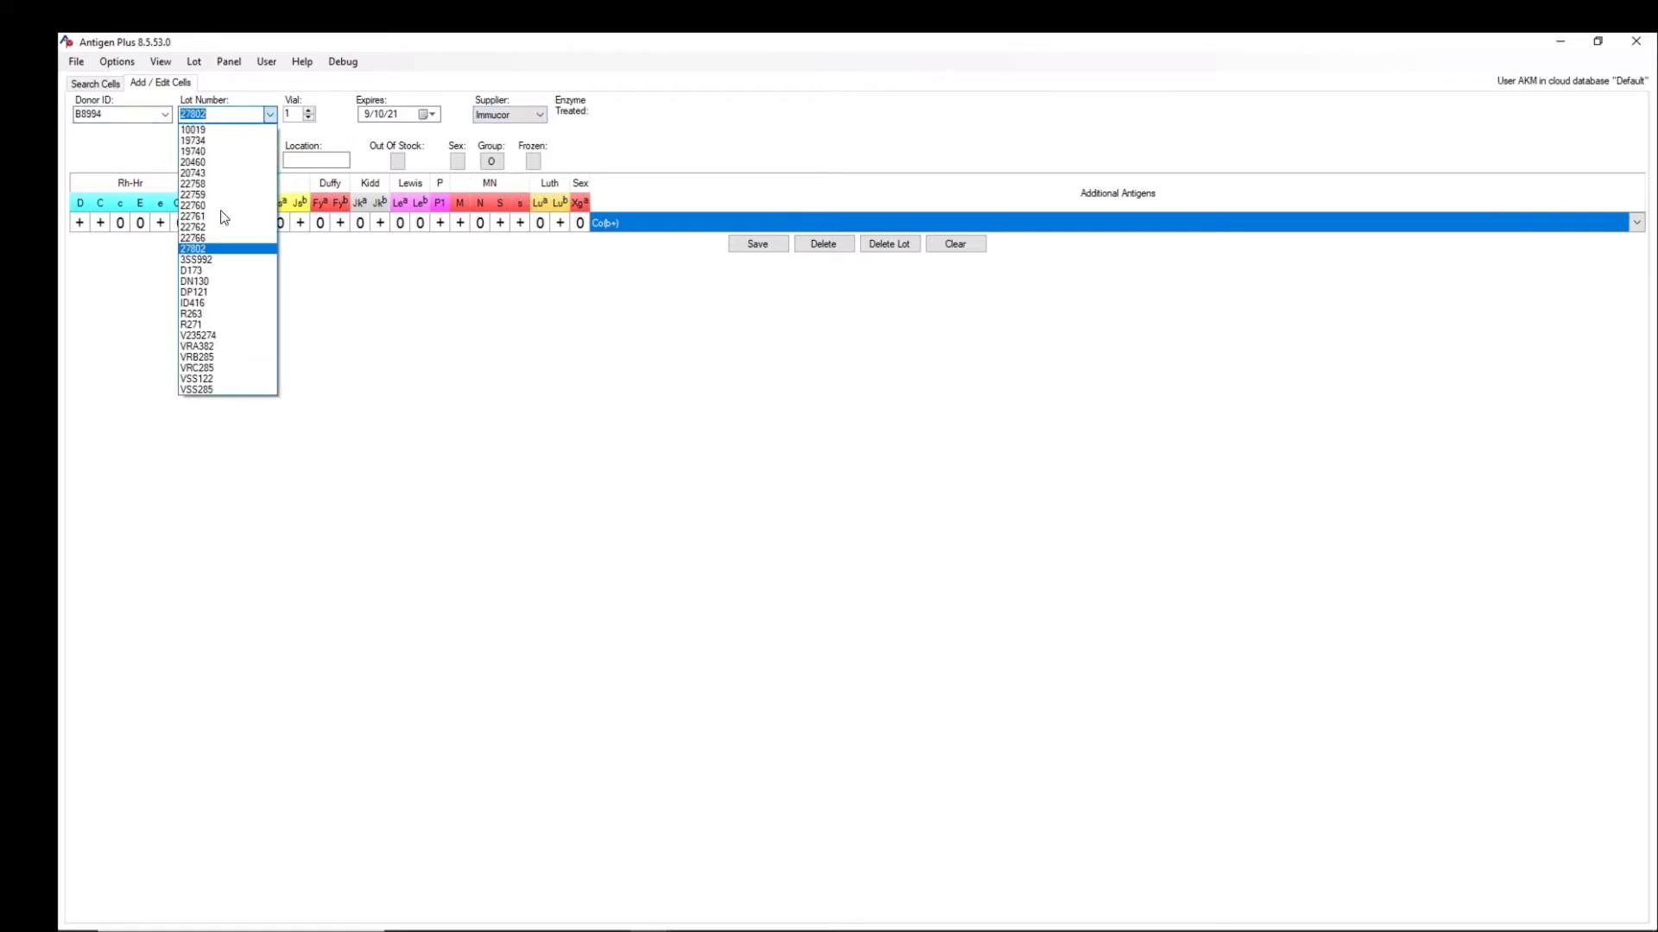
click(197, 358)
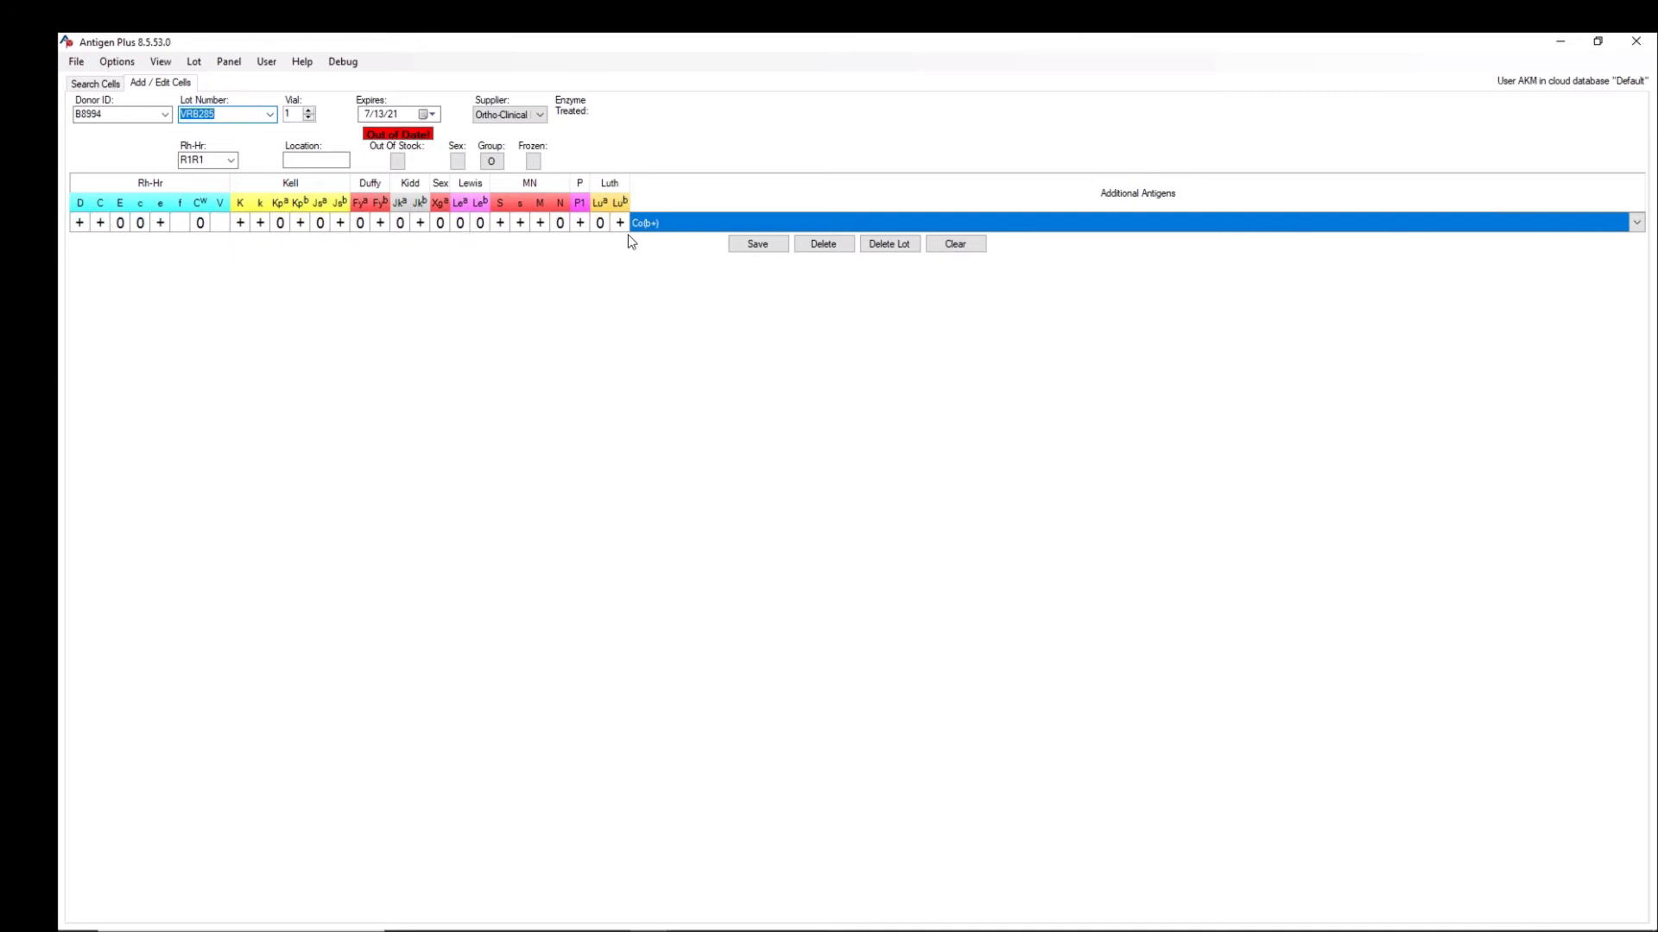
Step: Return to the cell search, set the antigen display order to Ortho in System Options, and save the changes
click(84, 82)
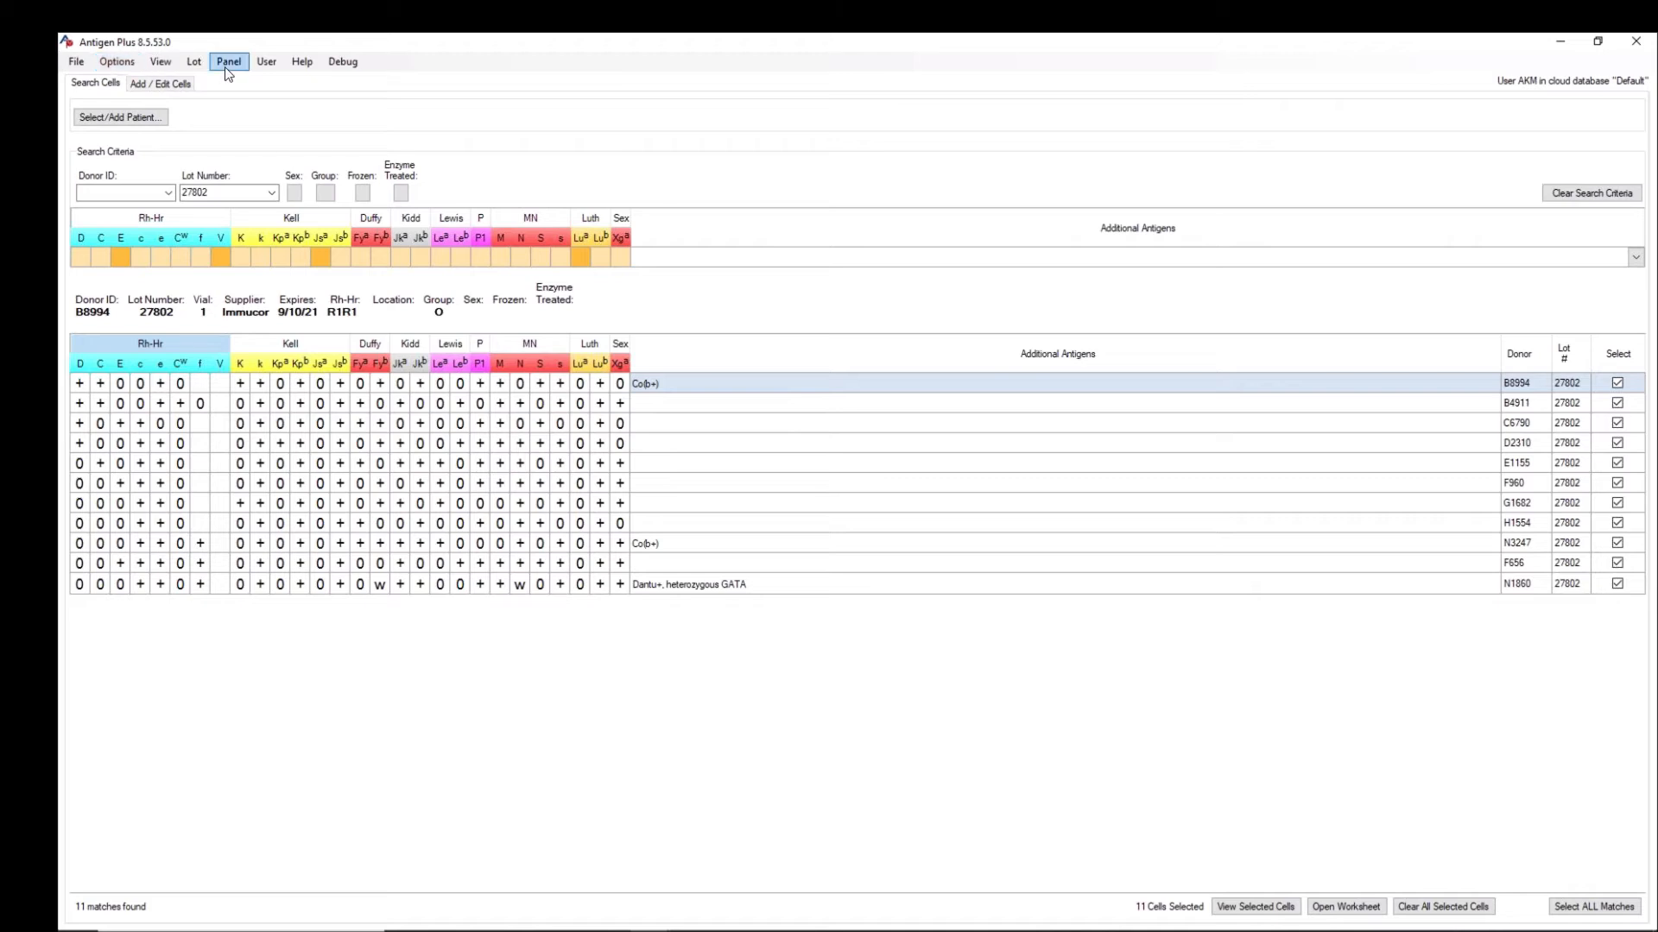
click(137, 64)
click(139, 79)
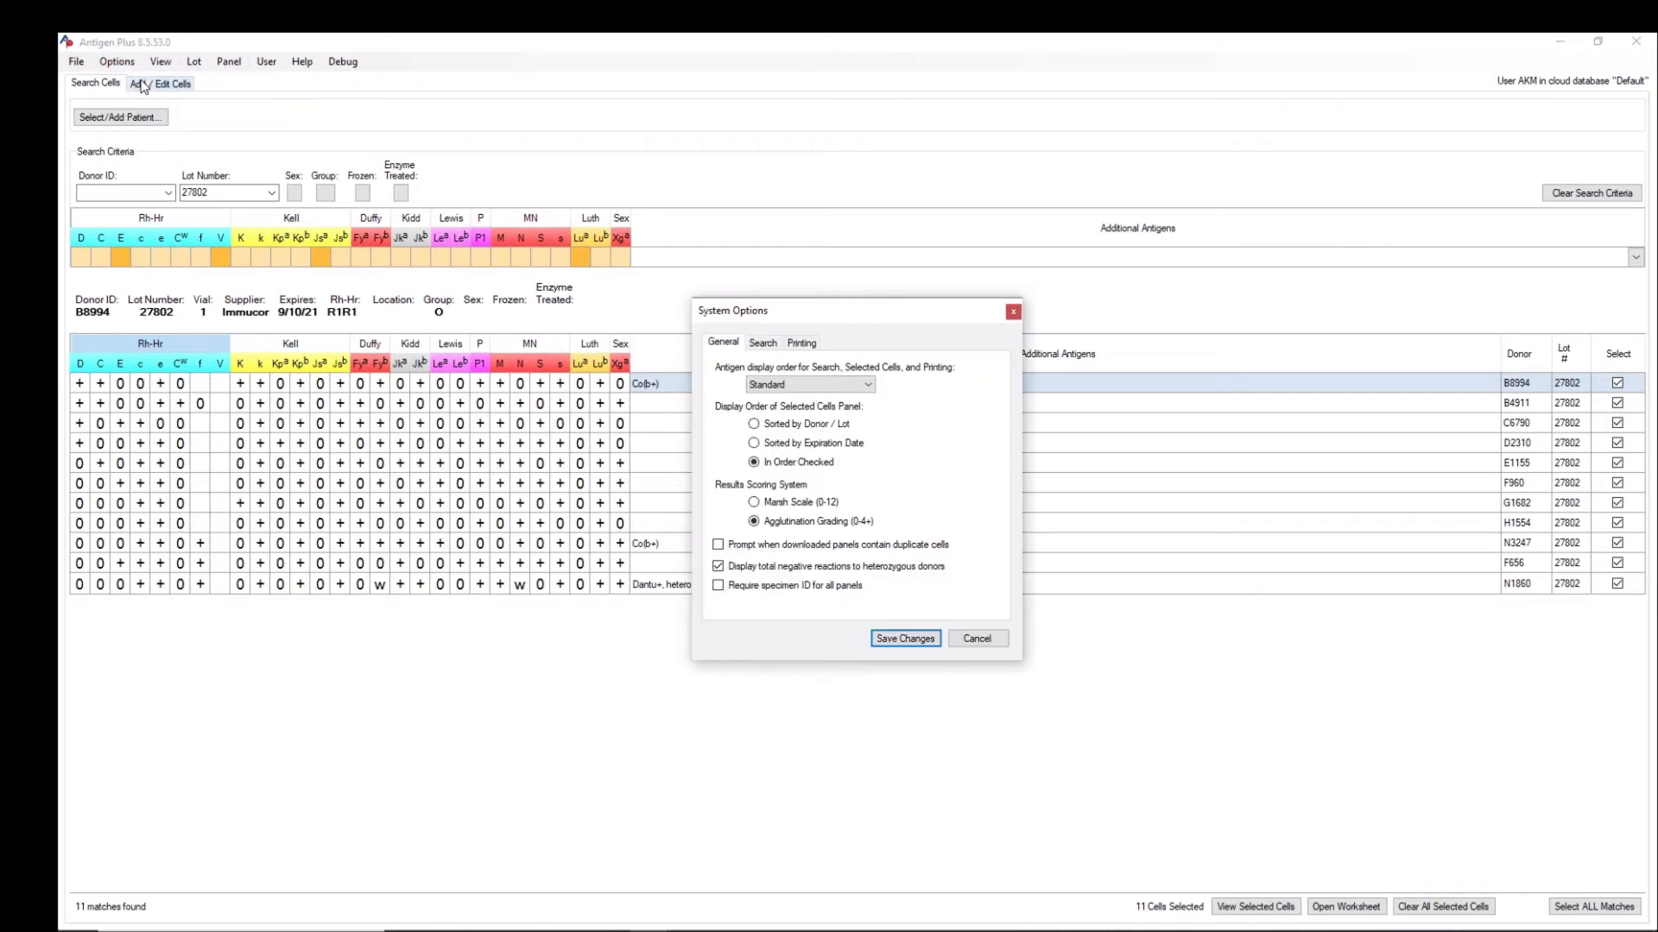
click(837, 389)
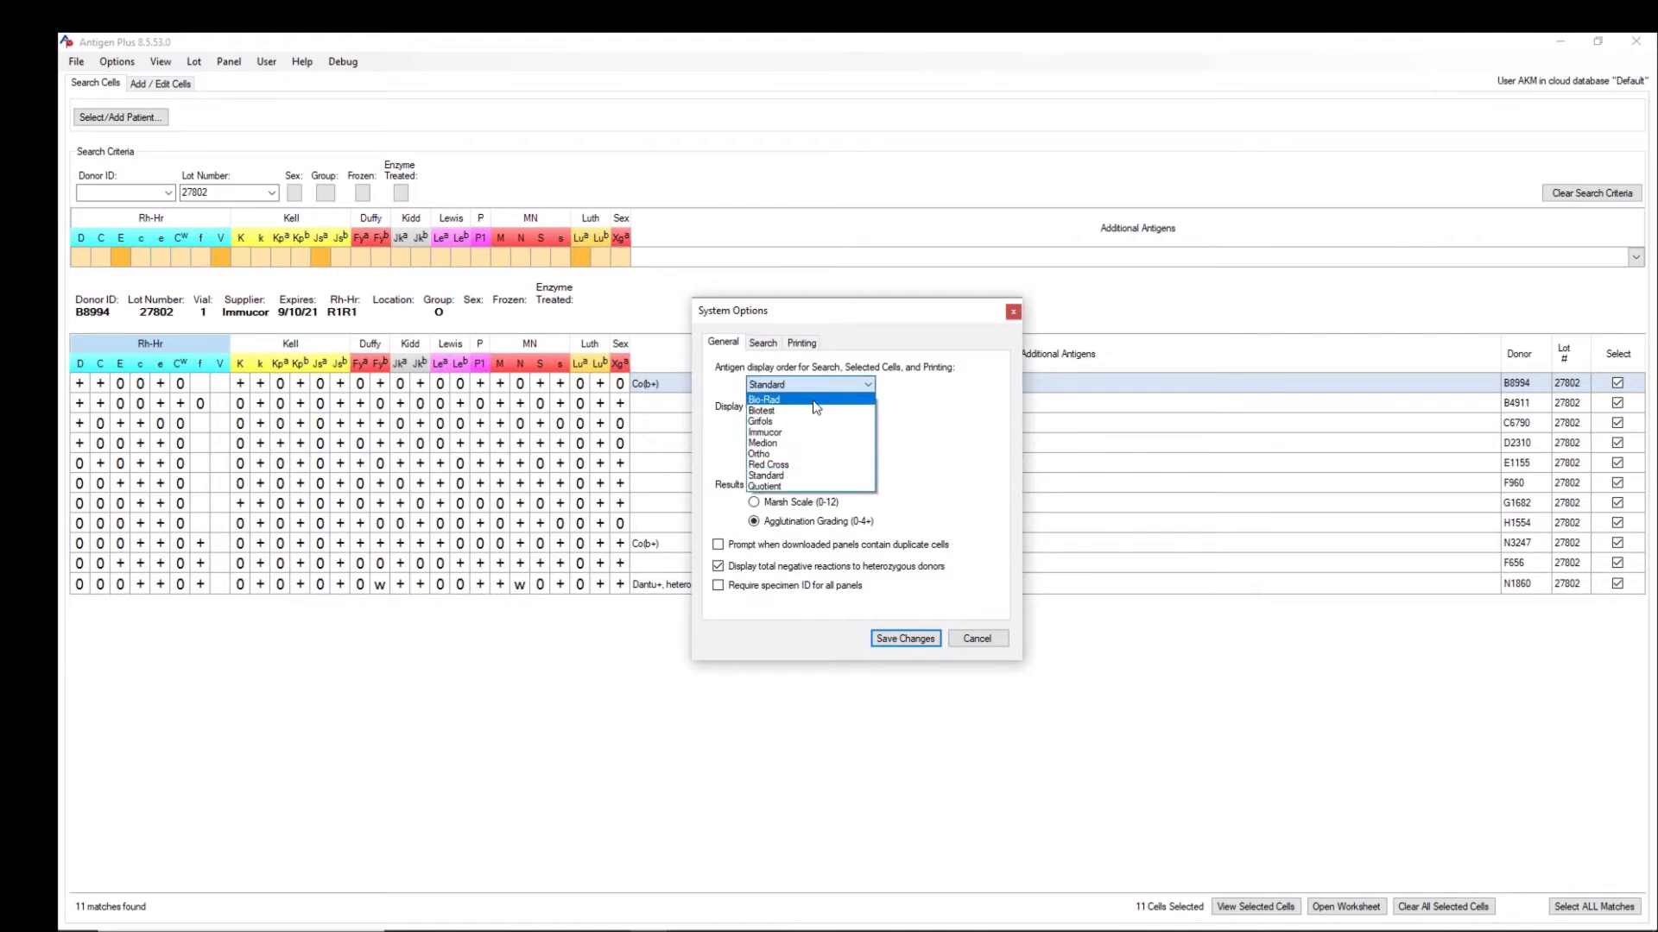
click(773, 455)
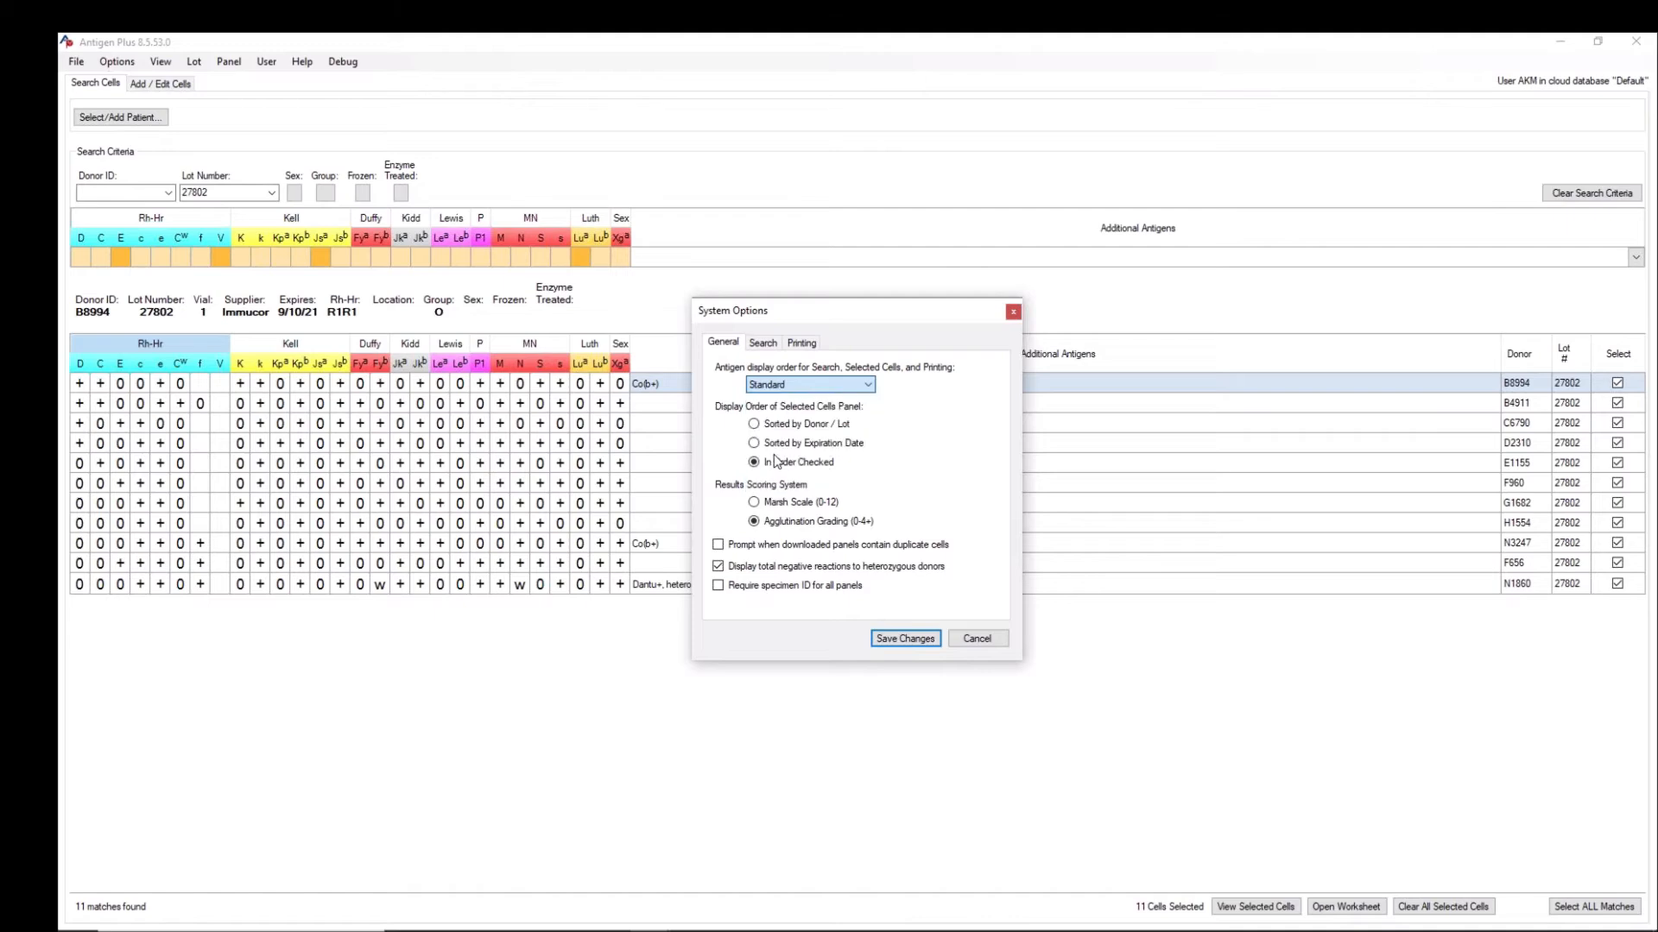
click(915, 638)
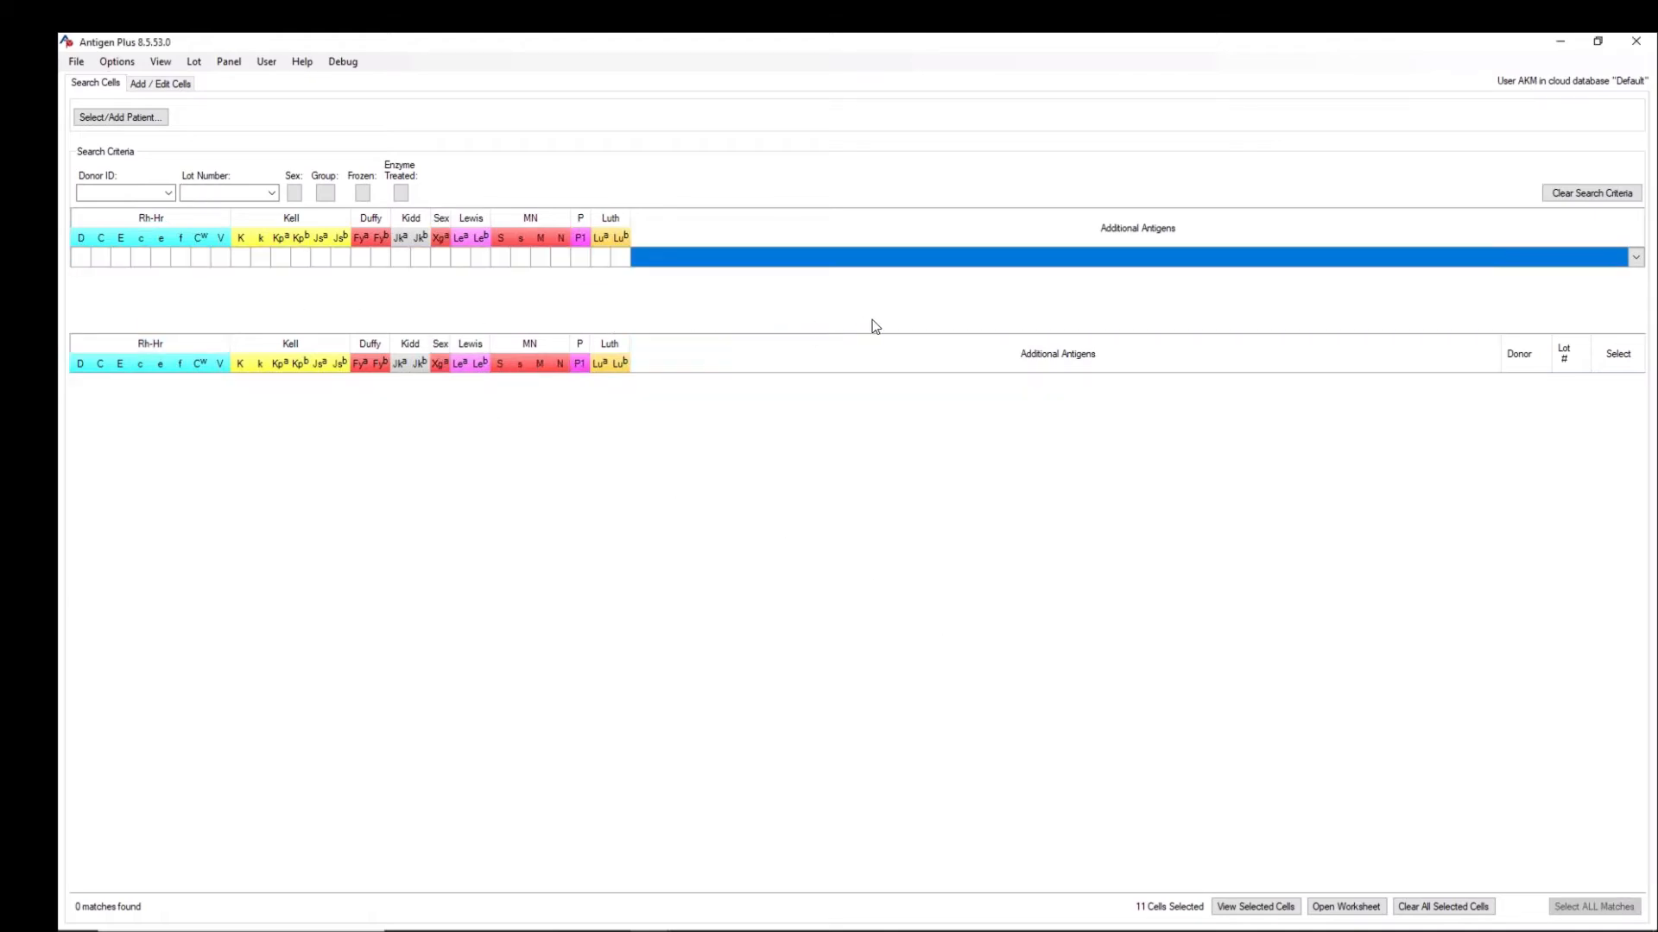
Step: Review the printing, general, and search settings in System Options
click(123, 68)
click(137, 81)
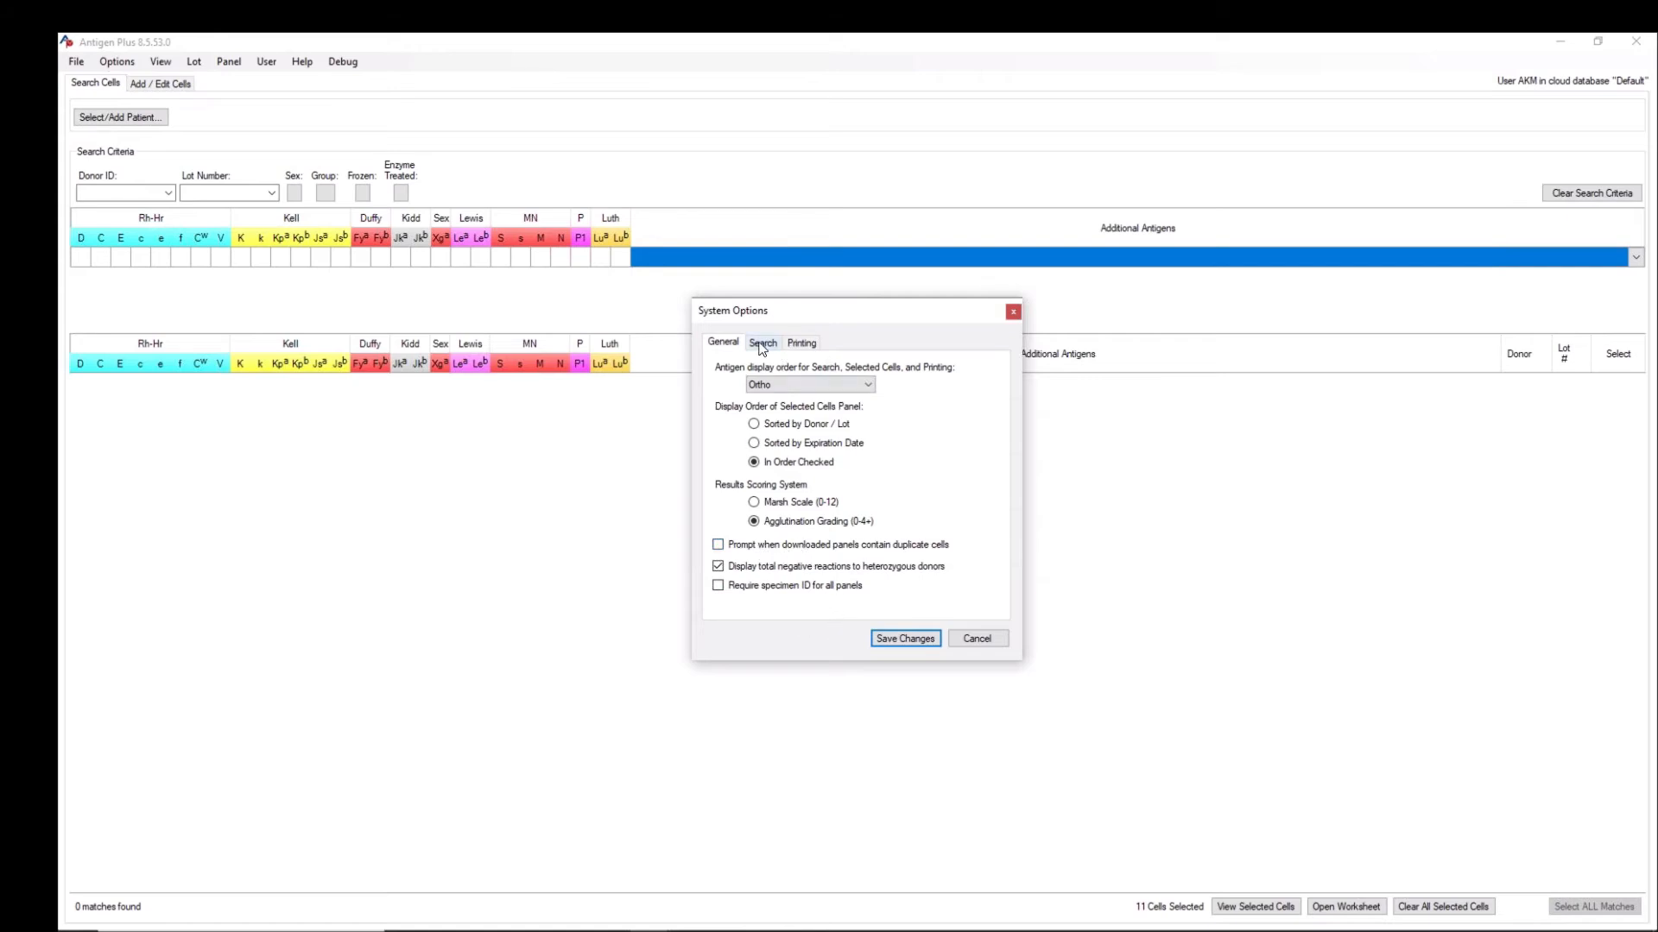
click(789, 345)
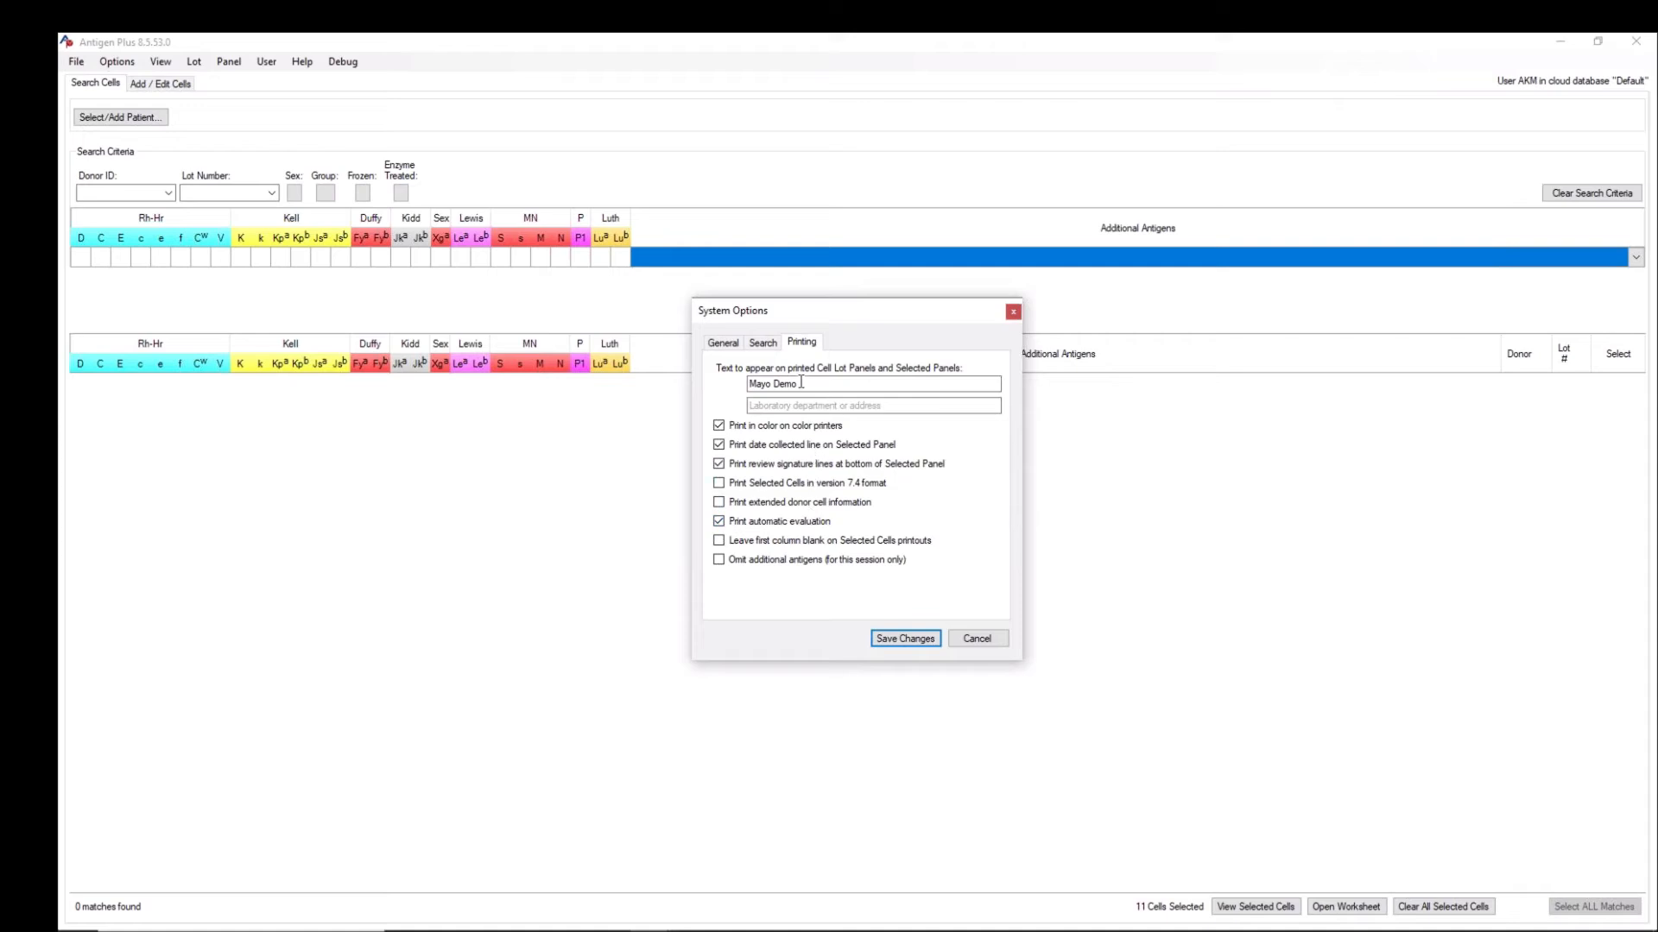
click(730, 346)
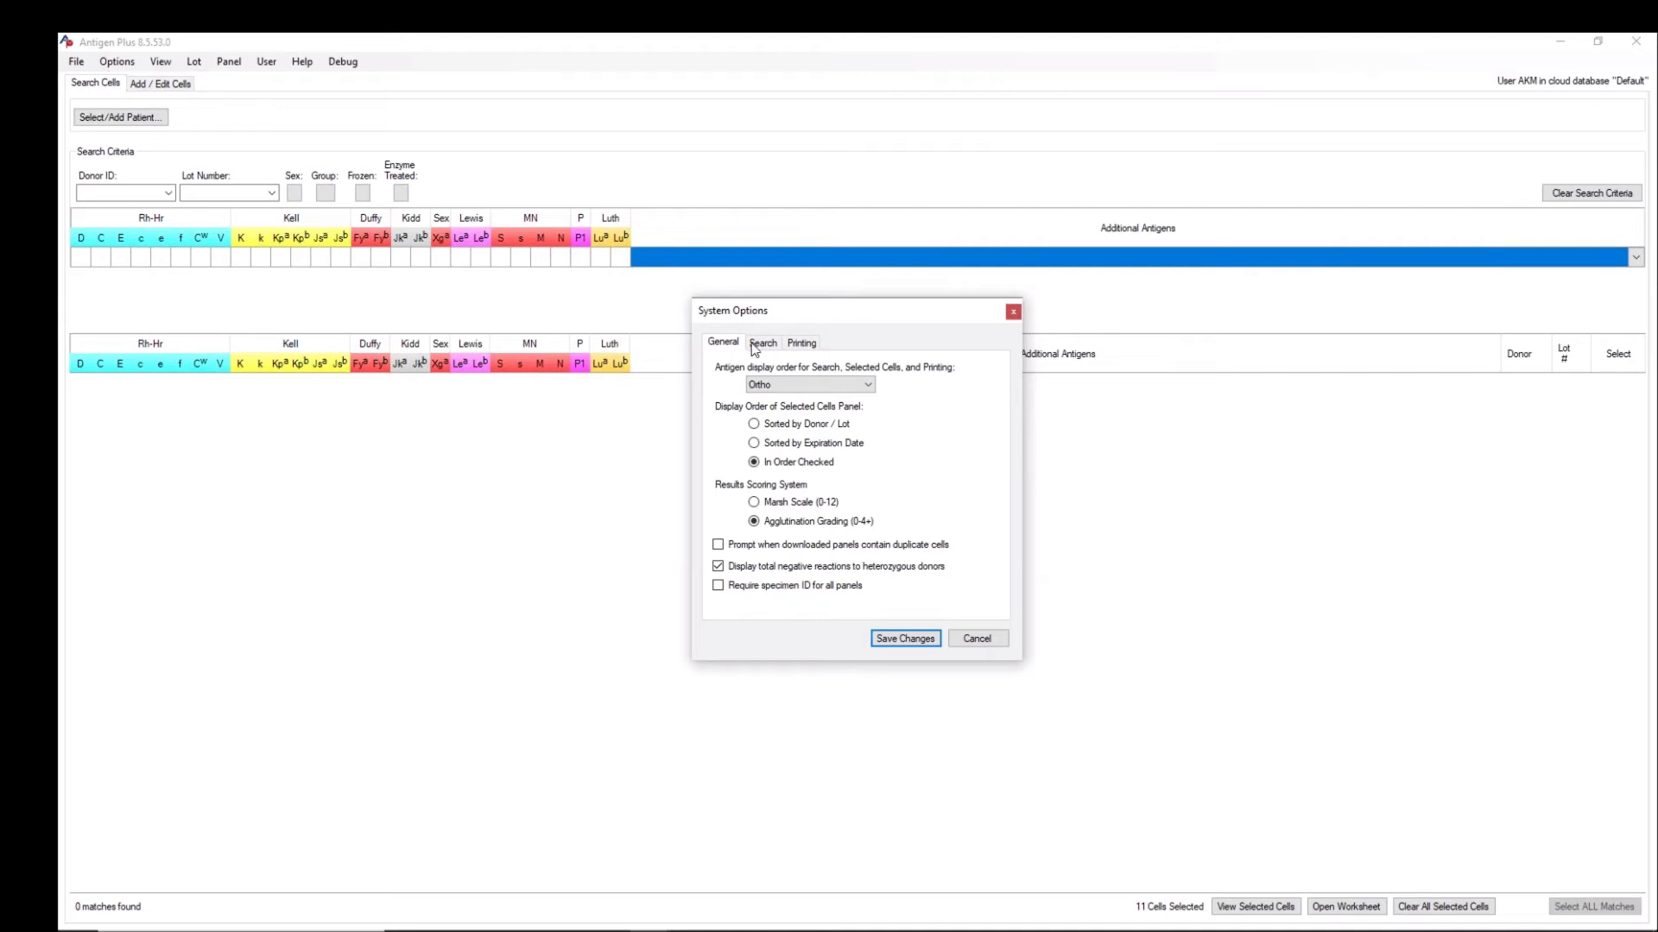
click(765, 345)
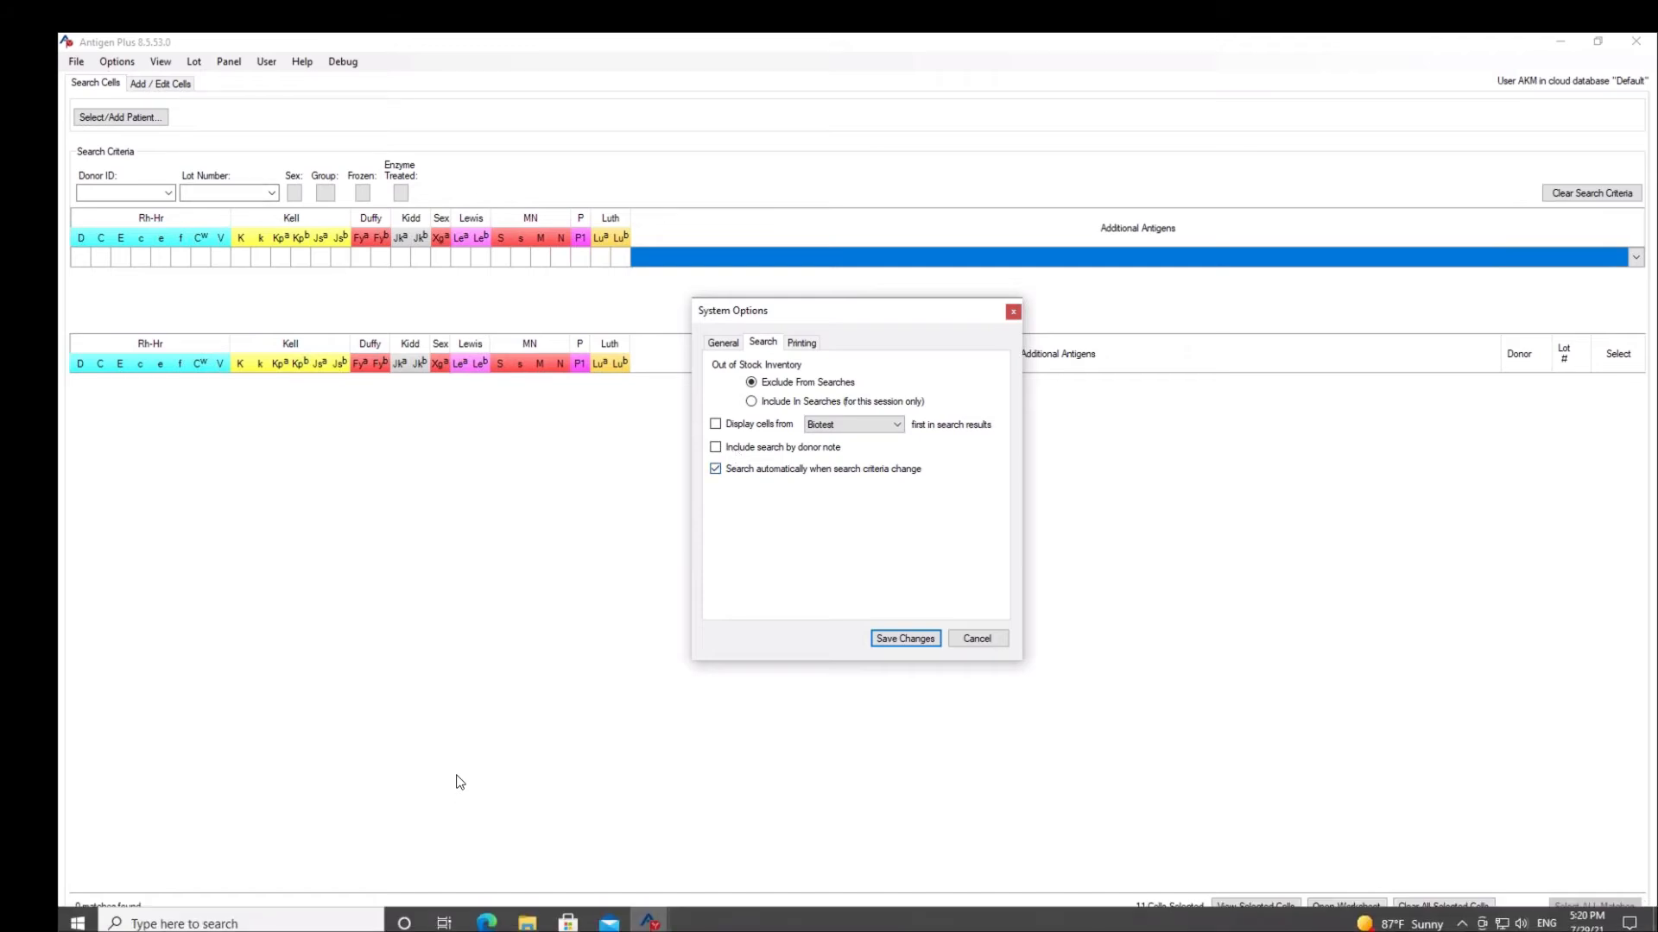
Step: Search for cells that are K positive and negative for Fya, Jka, S, and c
click(241, 264)
click(242, 265)
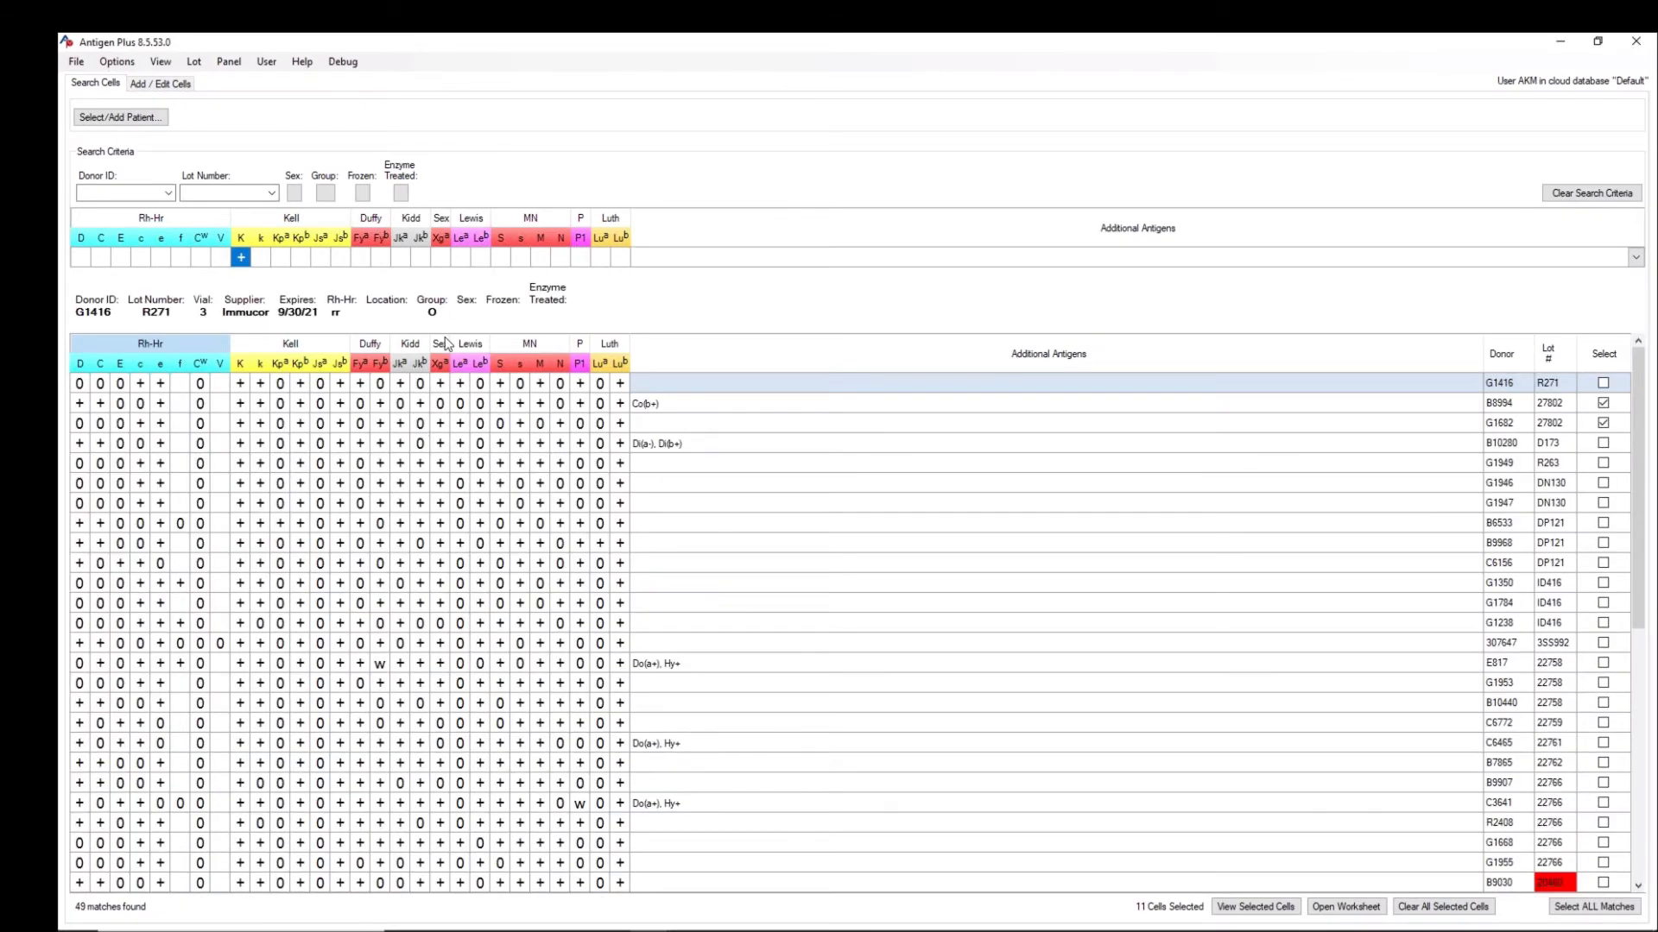
click(360, 258)
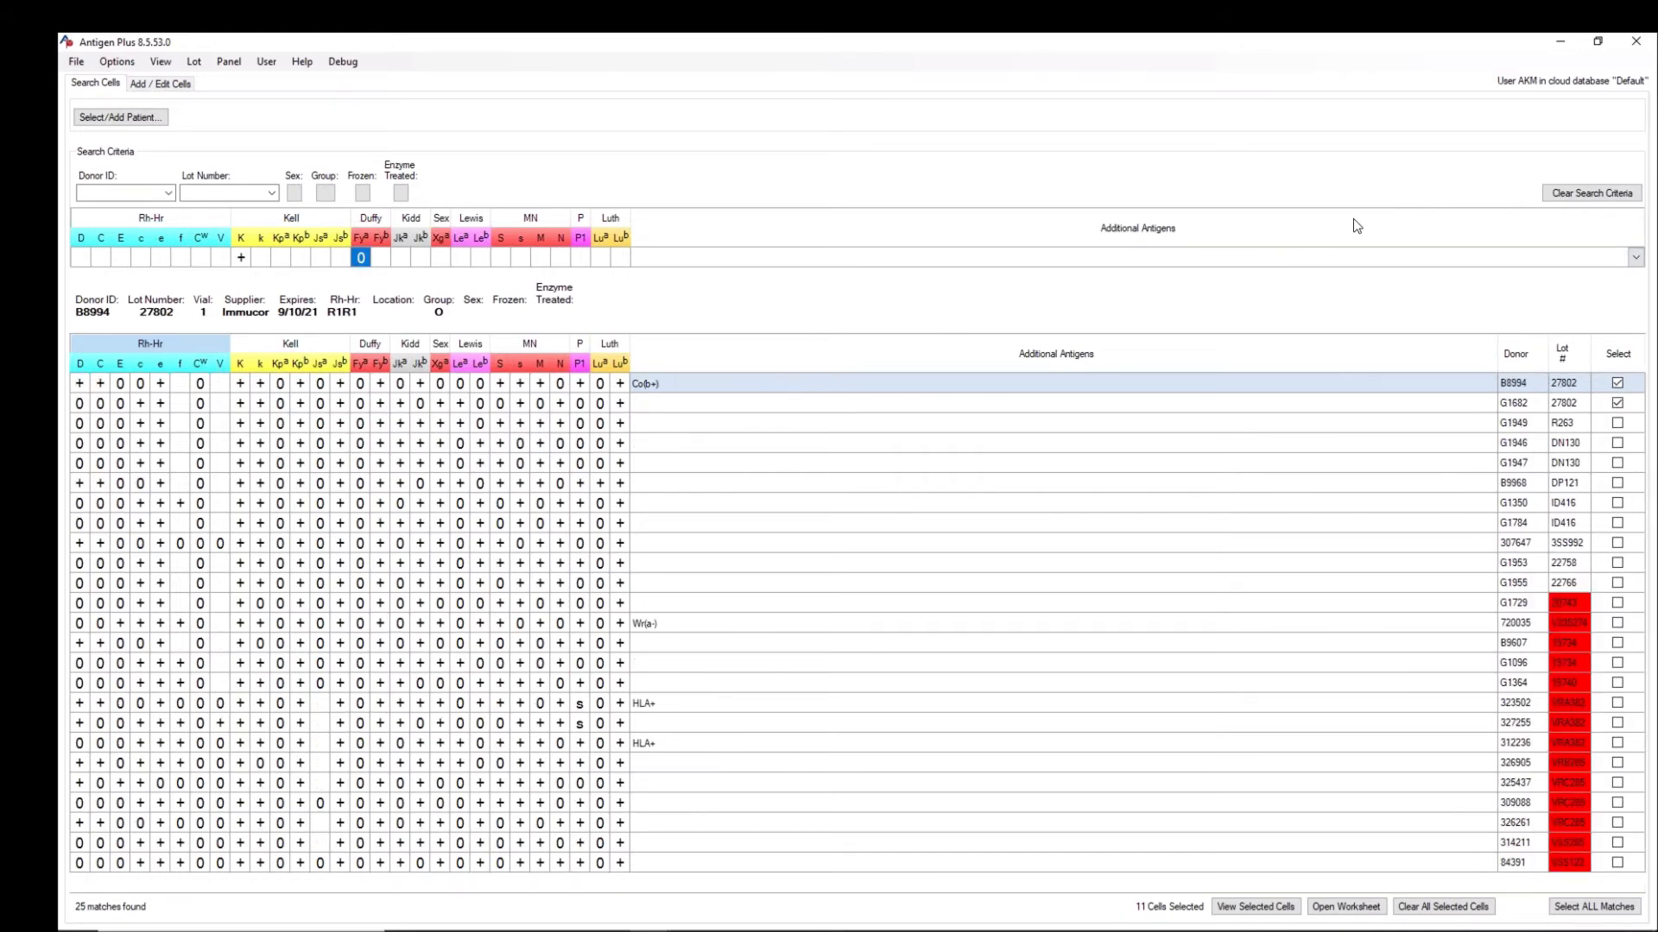
click(400, 258)
click(500, 258)
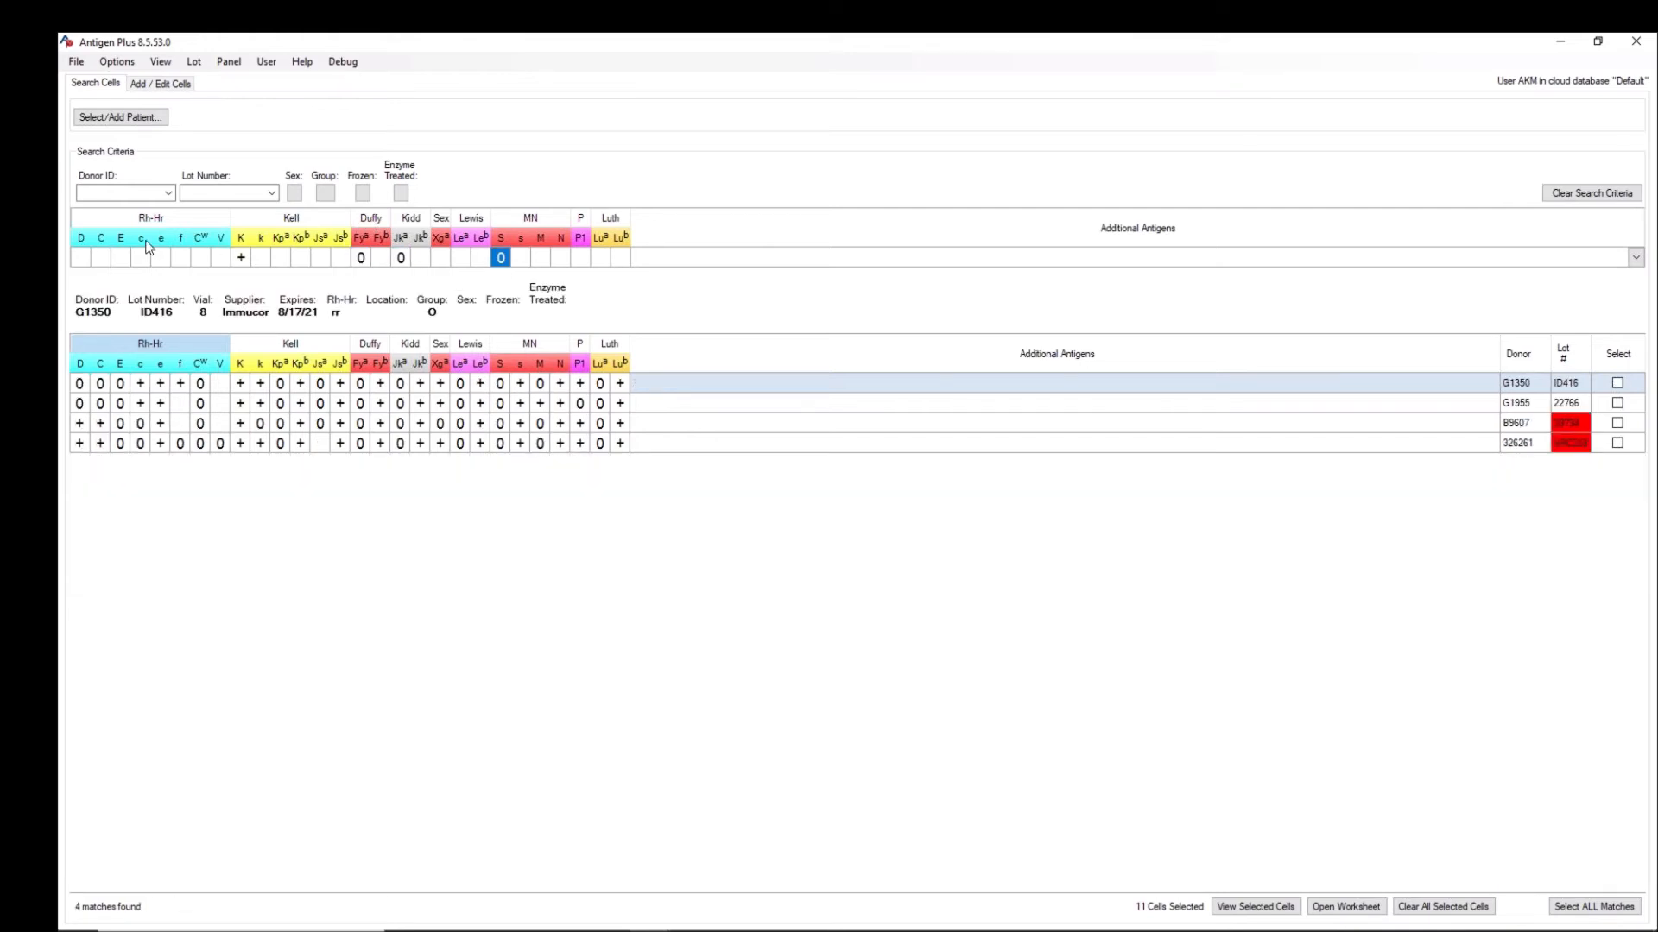
click(141, 258)
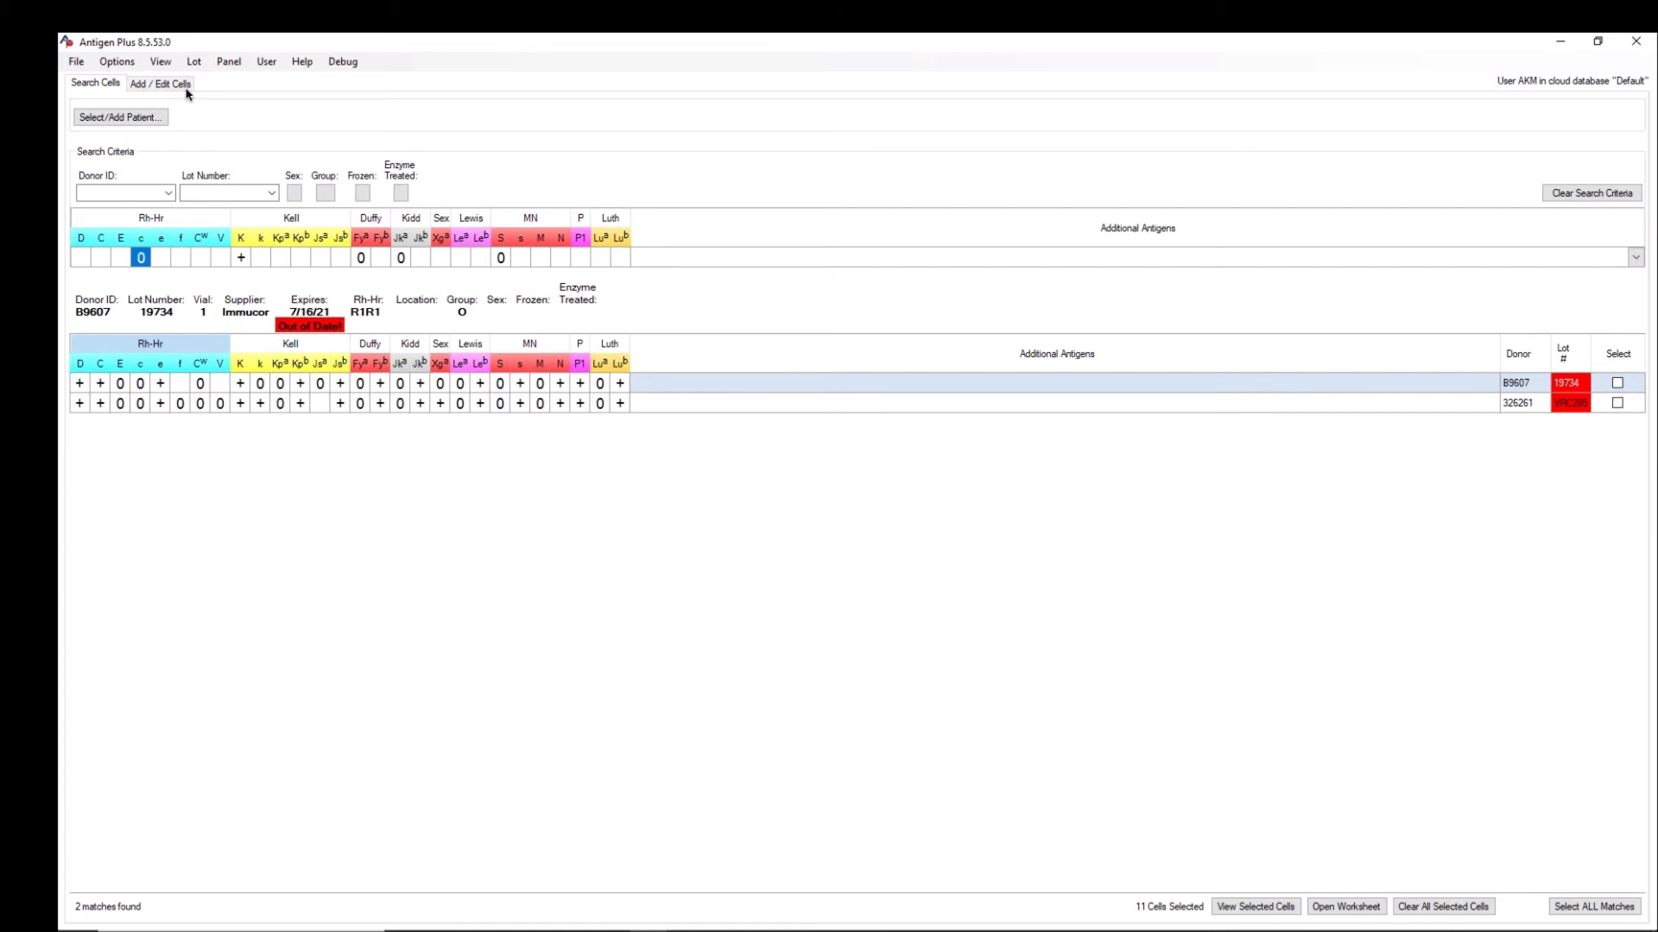
Step: Clear the antigen search criteria and search for the cells of lot 3SS992
click(264, 195)
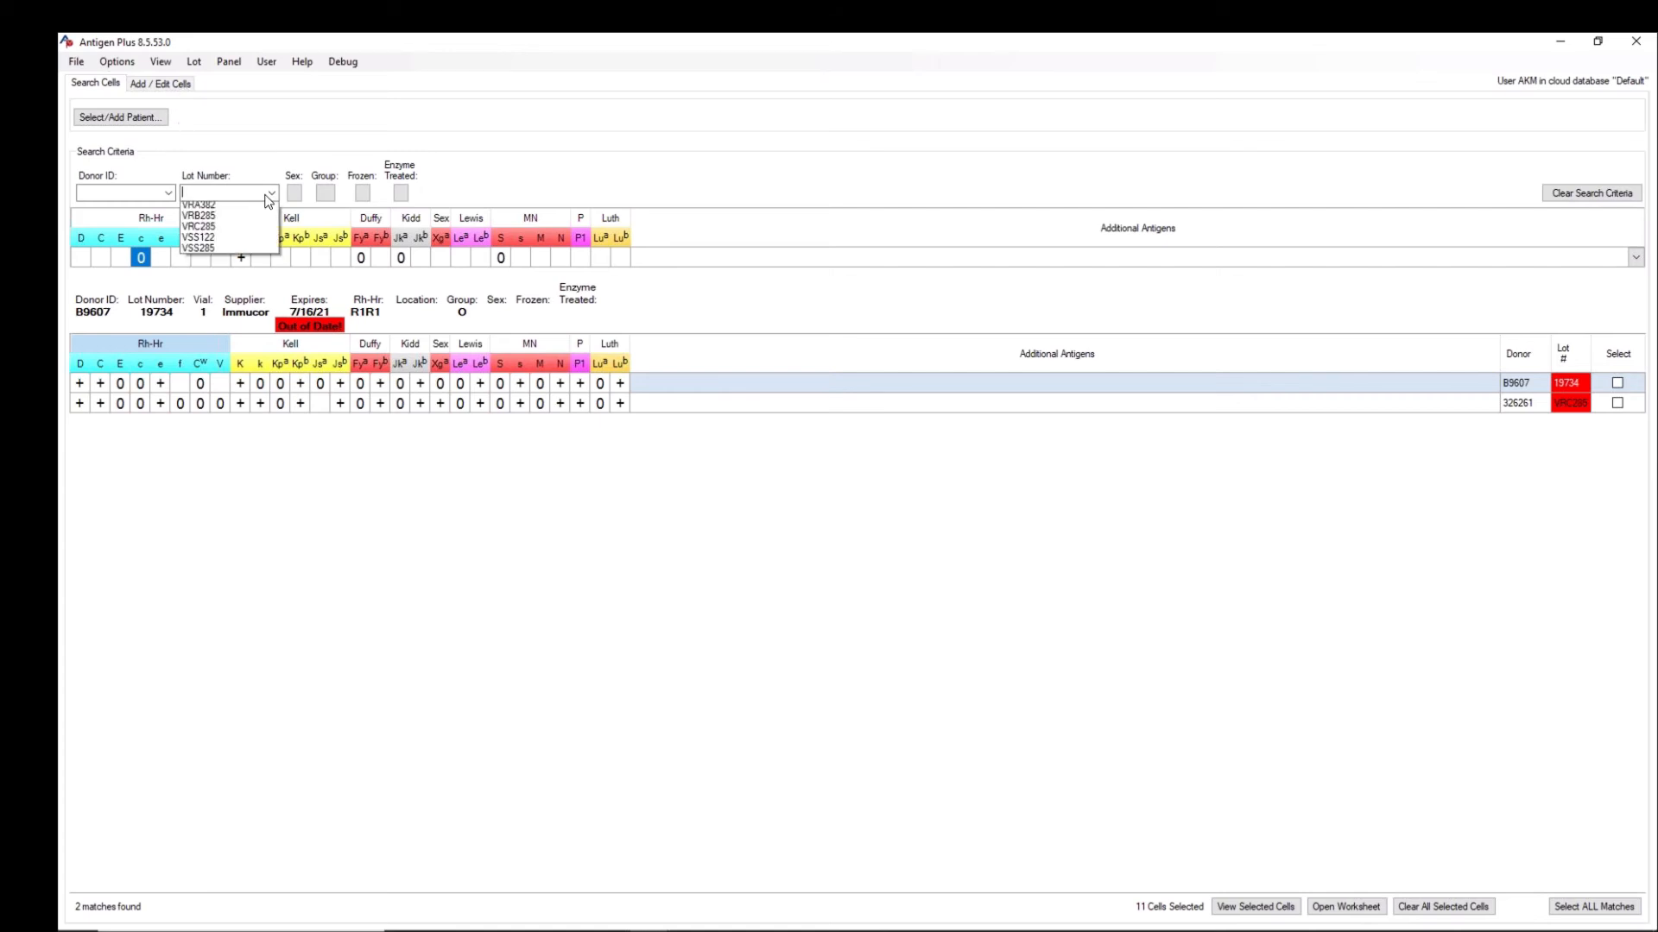
click(271, 192)
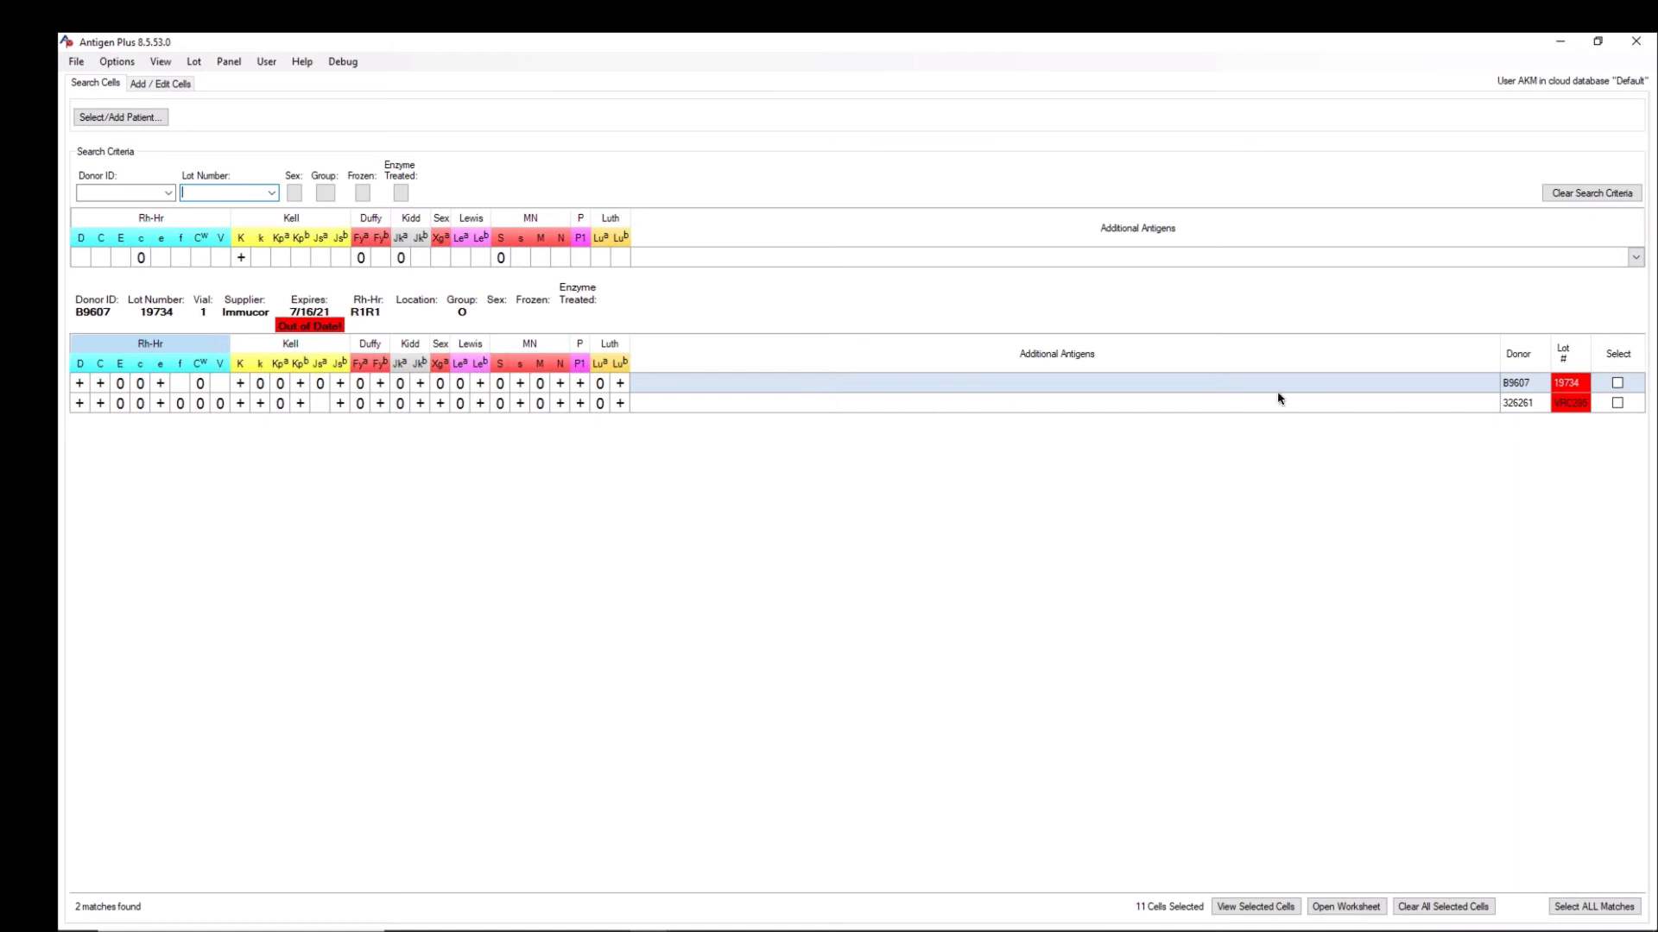
click(1586, 193)
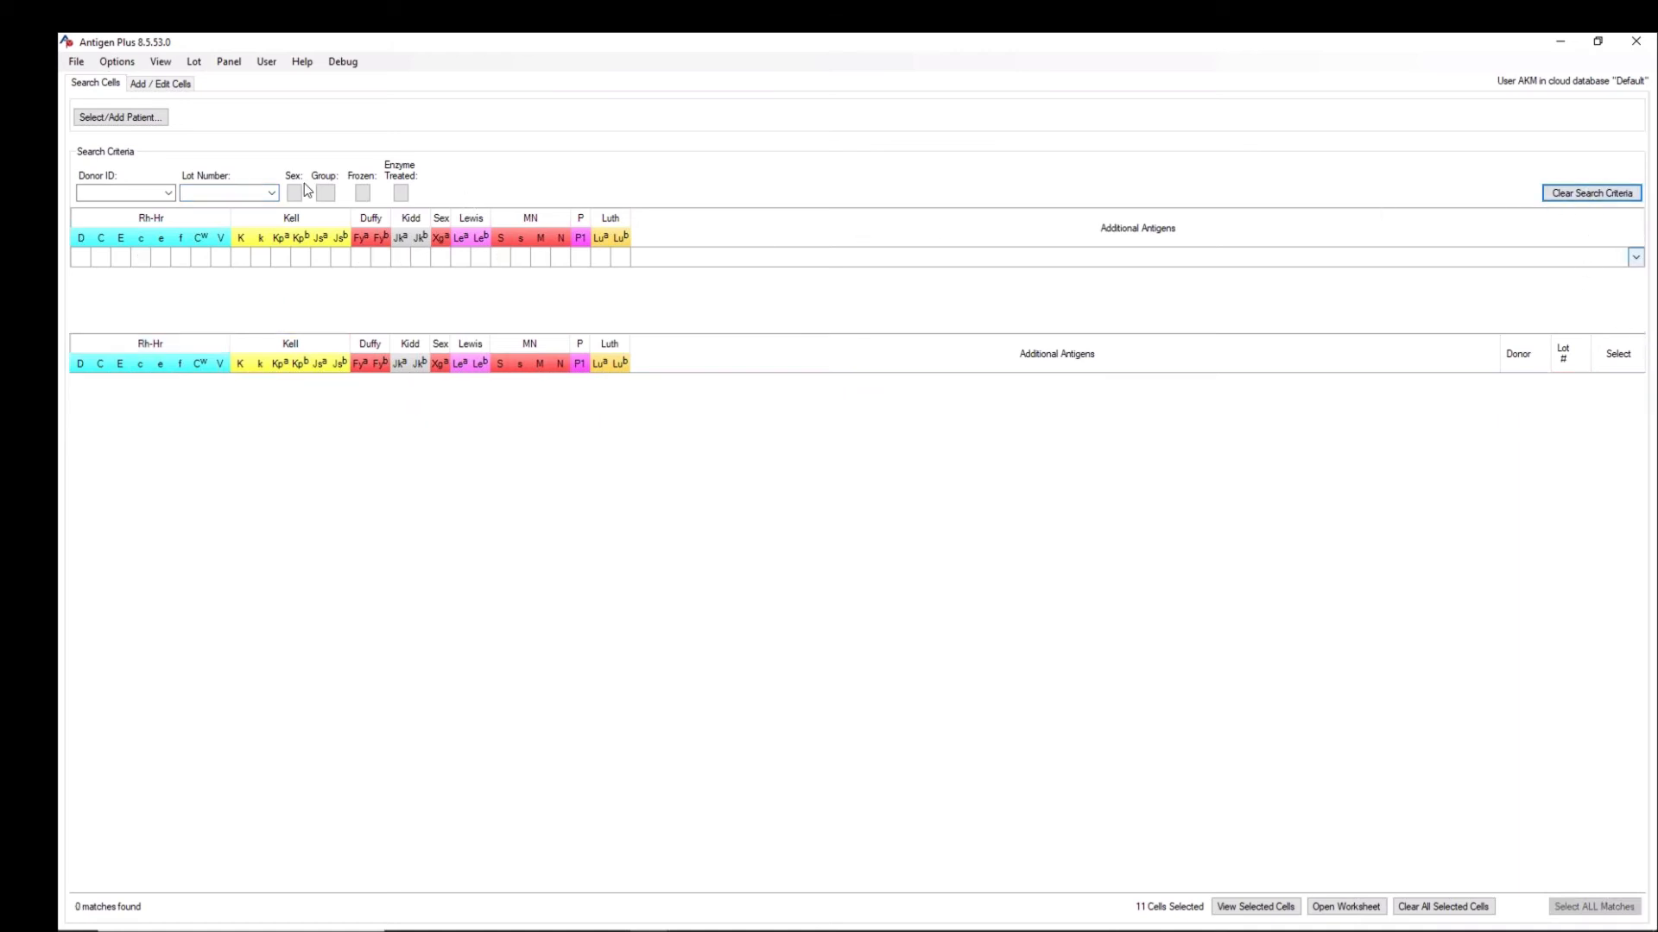
click(273, 194)
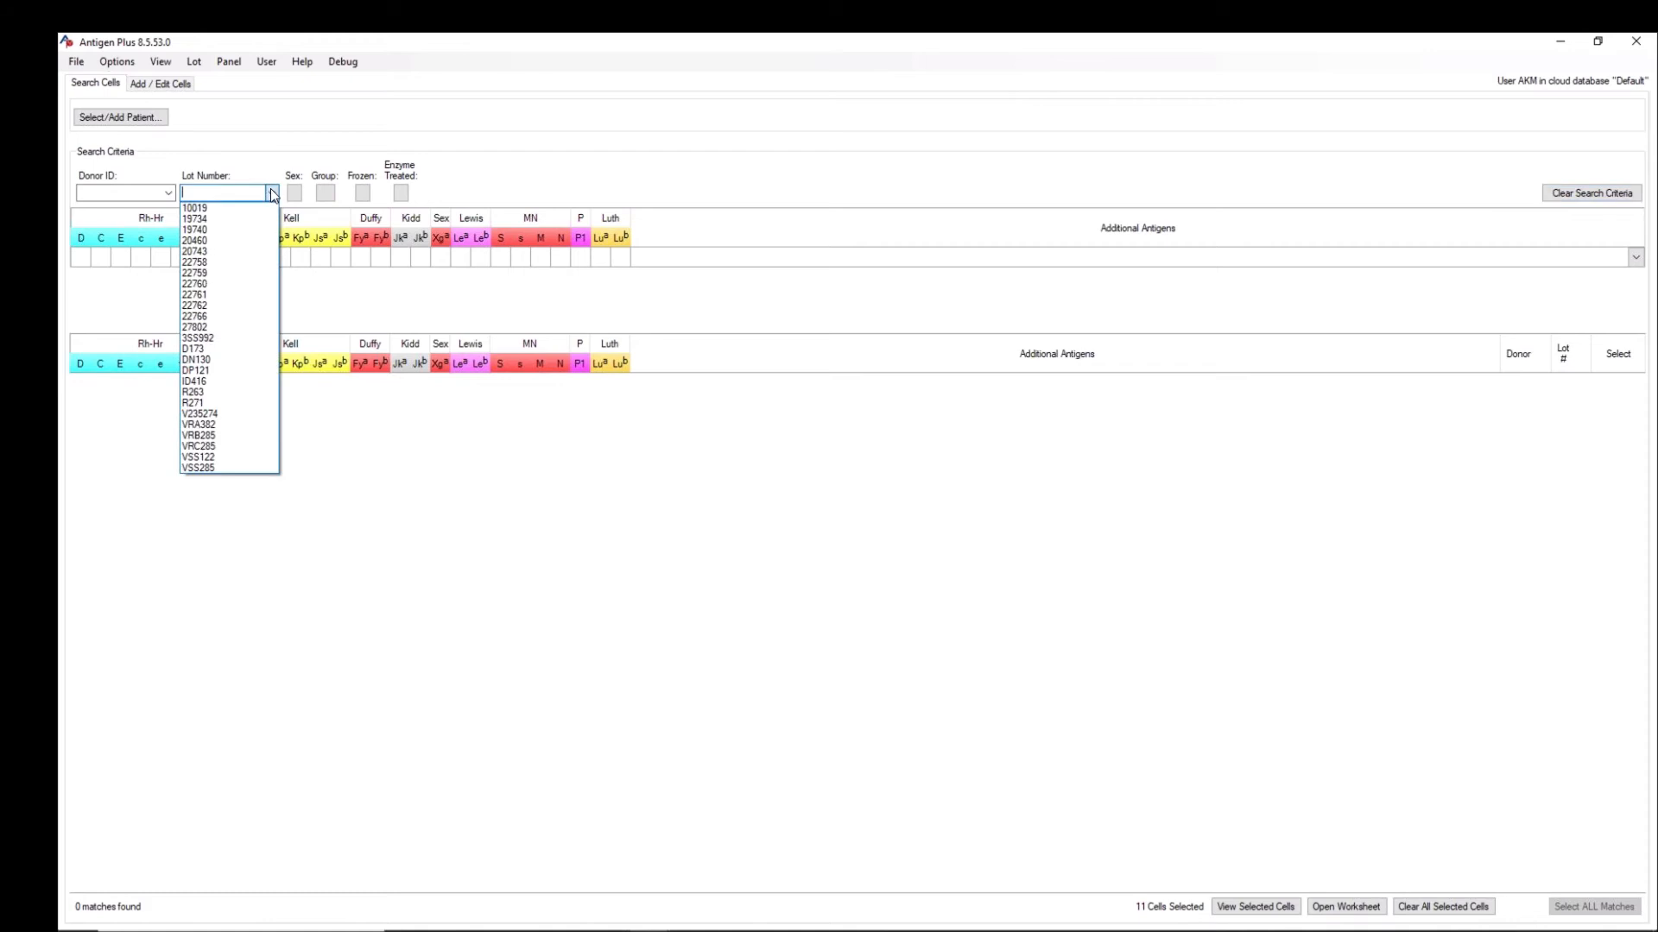
click(246, 339)
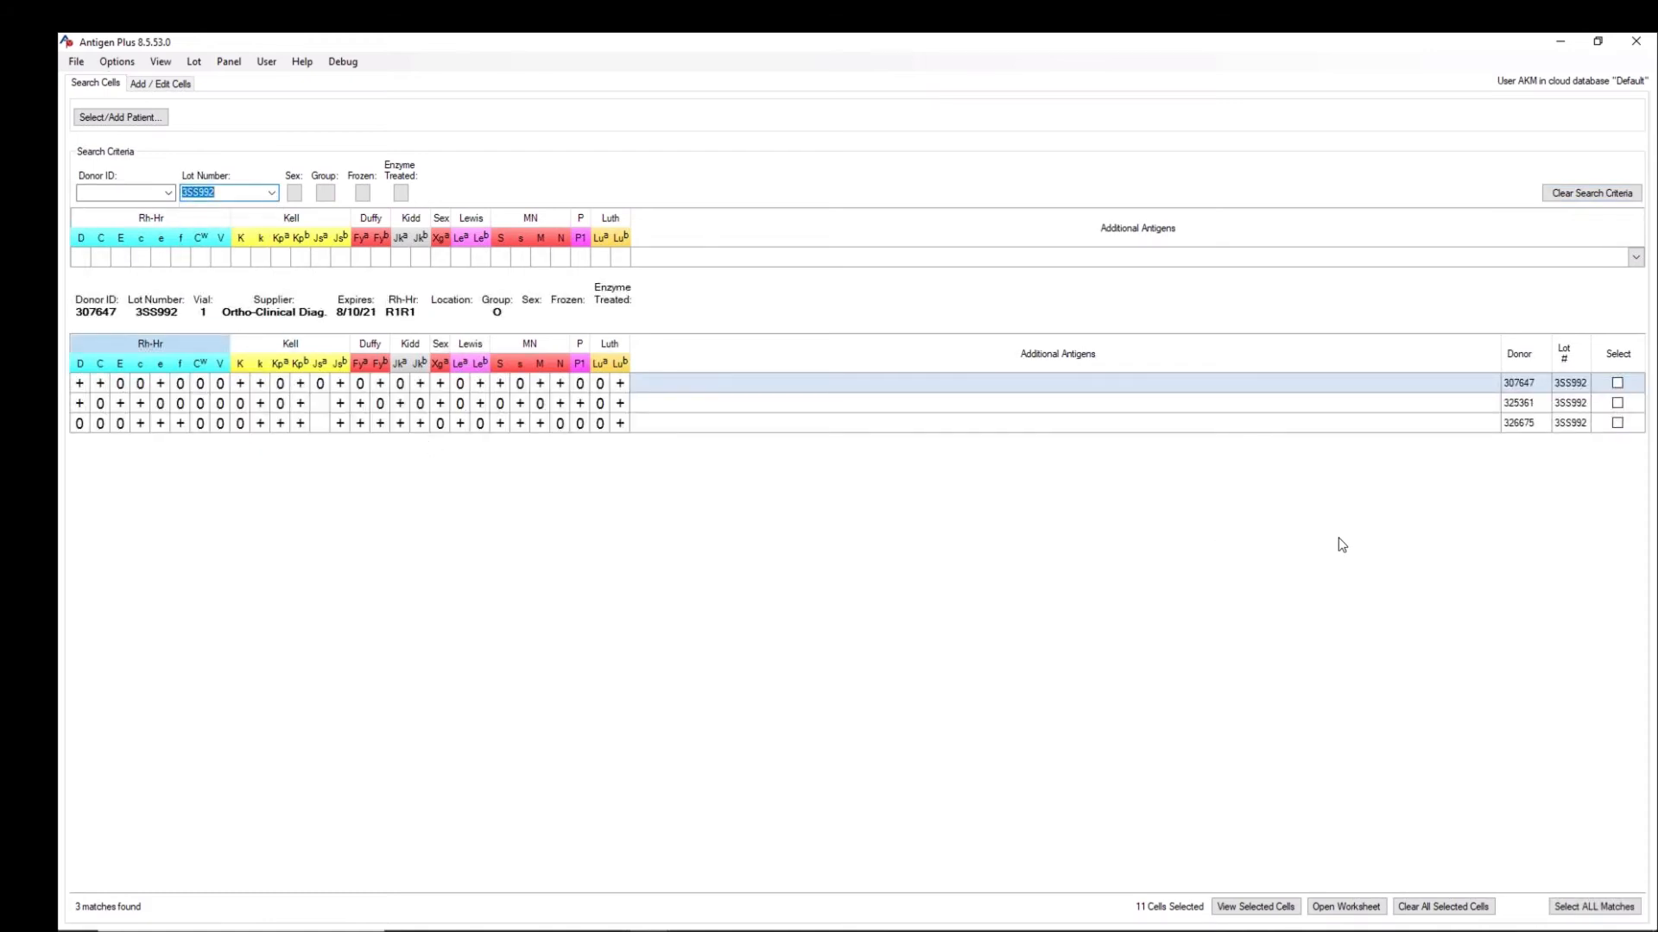
Step: Add all matching cells of lot 3SS992 to the current selection and check the combined results worksheet
click(1597, 906)
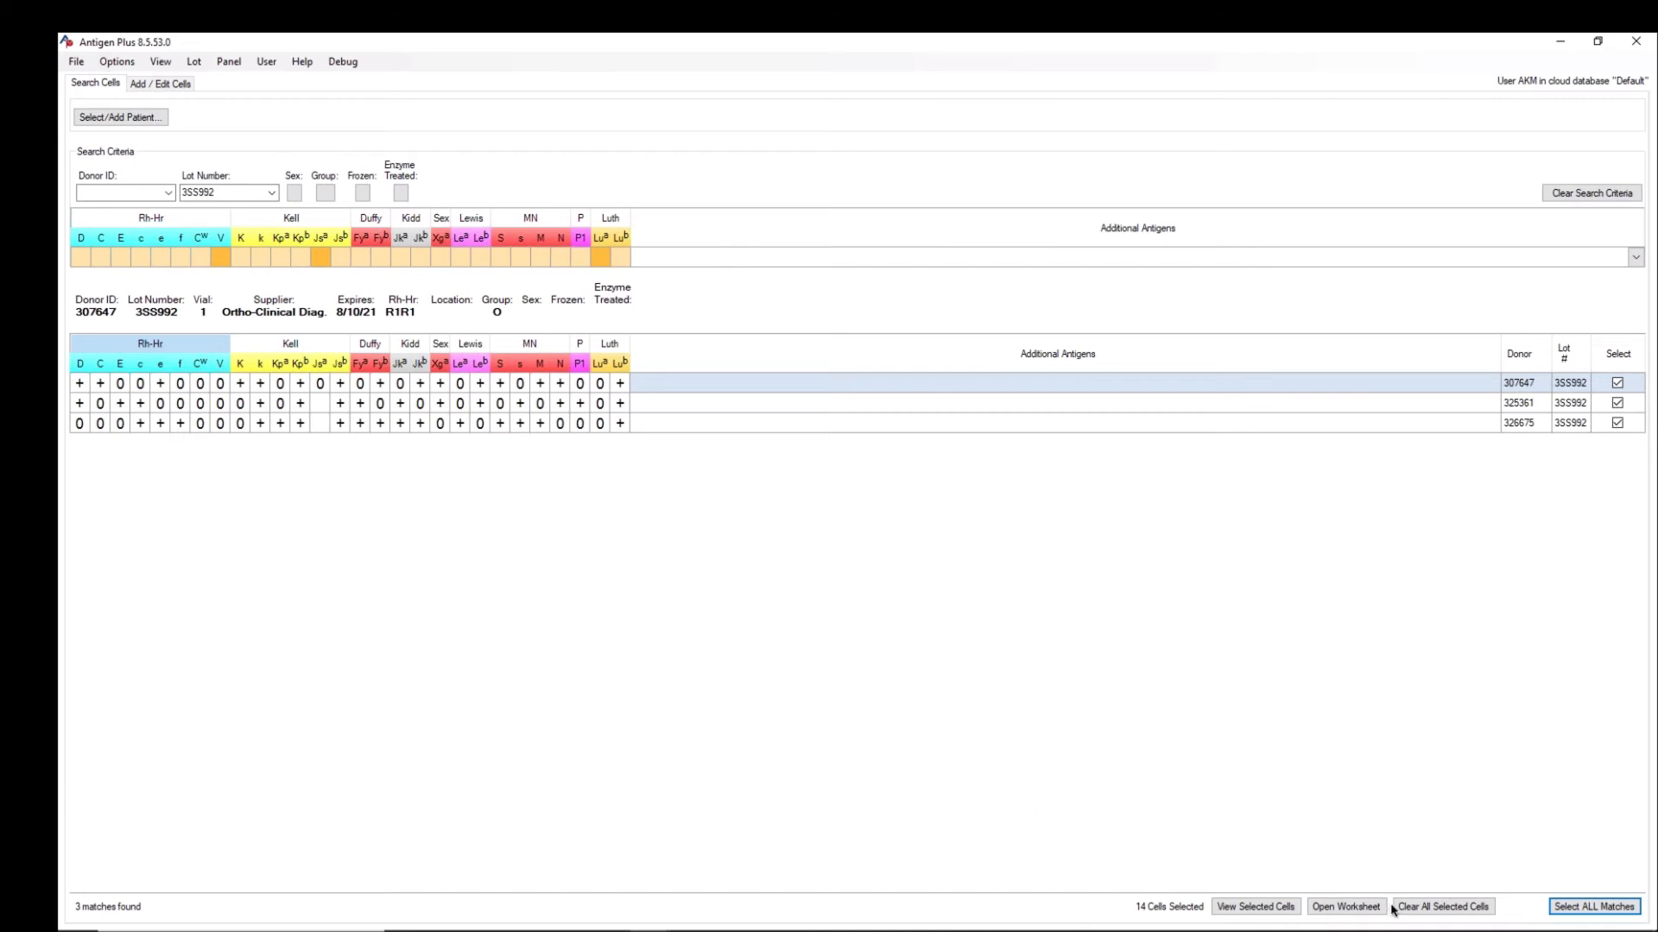
click(1344, 914)
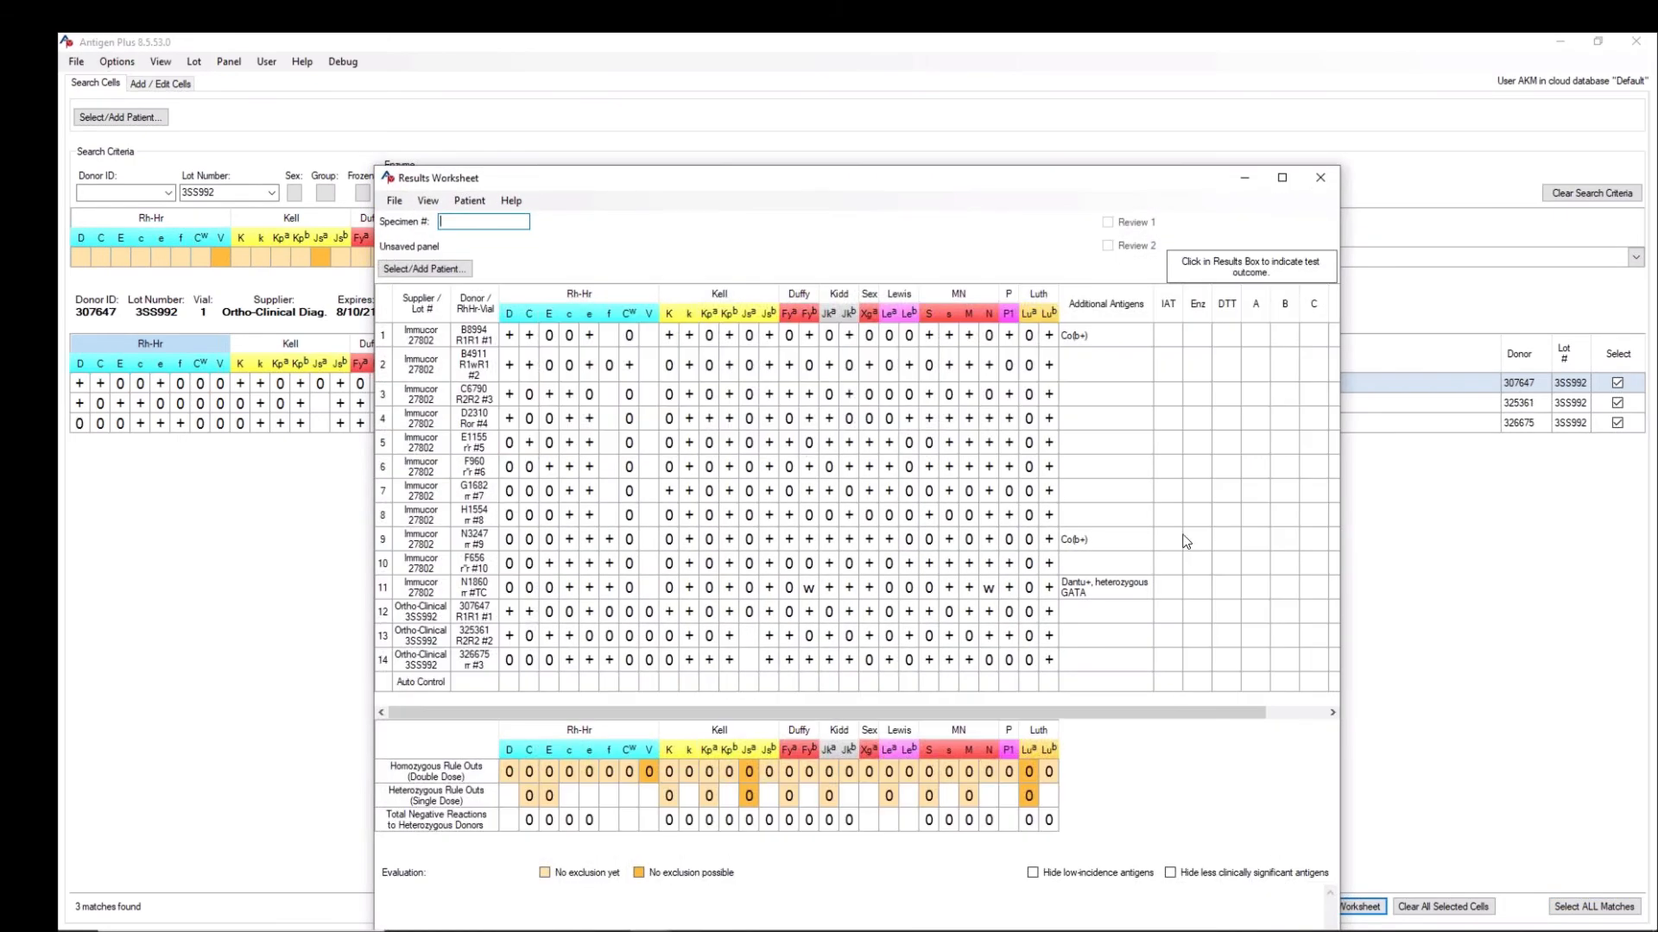
click(1320, 177)
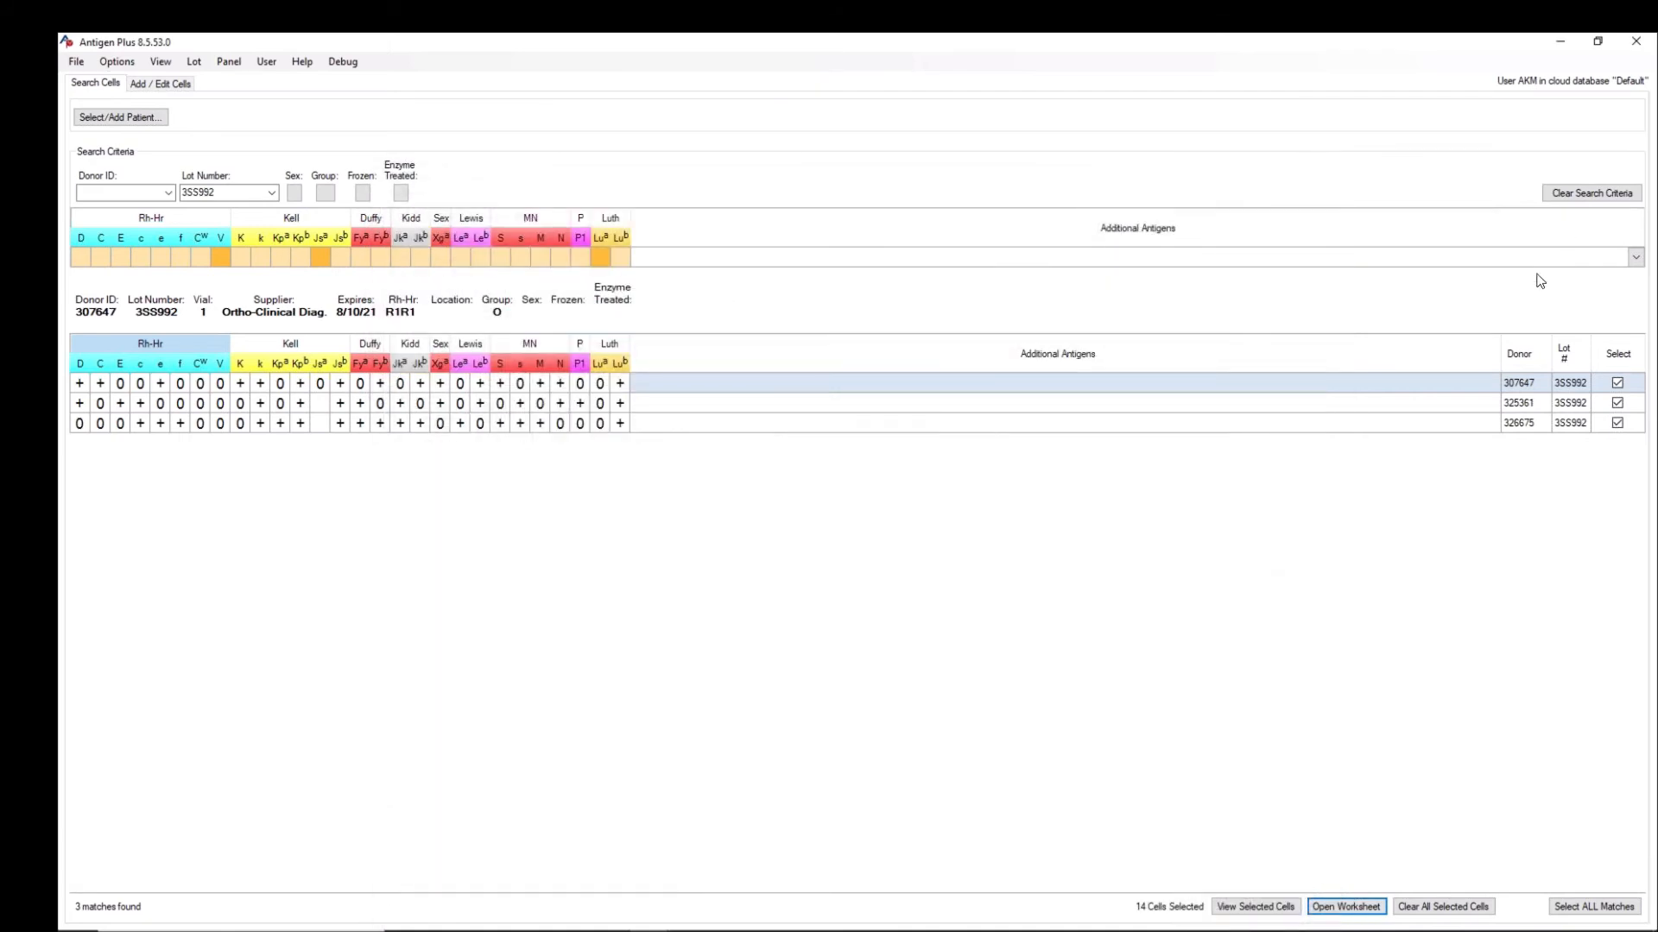
Step: Clear all selected cells without saving the panel, and open a maximized results worksheet containing only the lot 3SS992 matches
click(1462, 907)
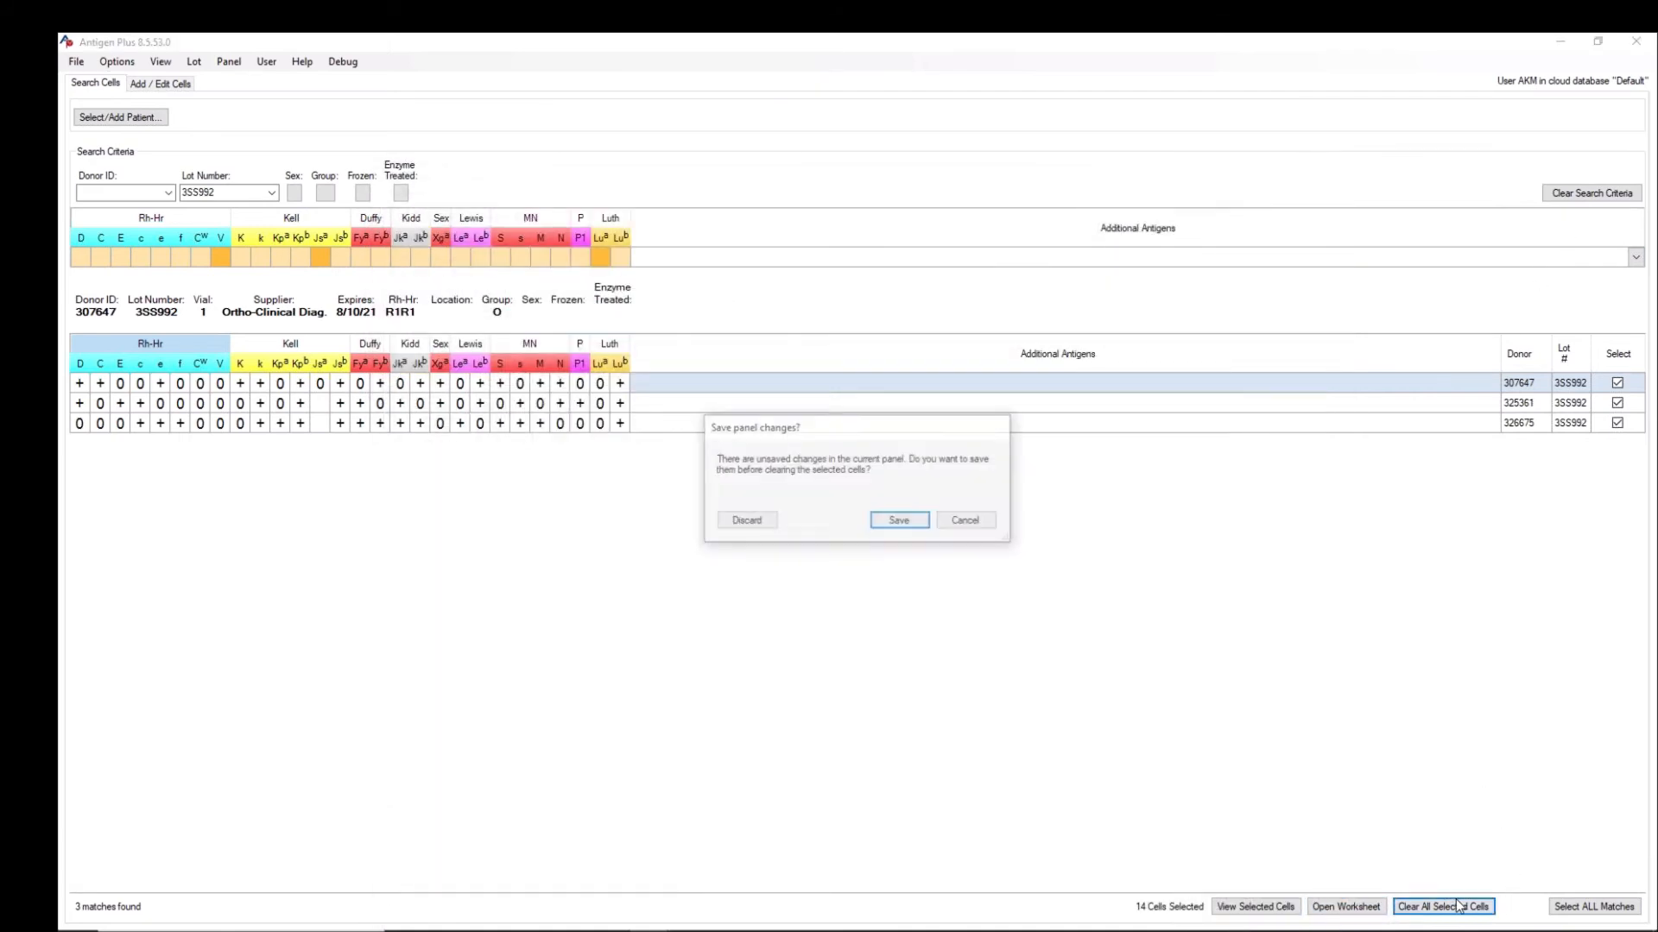
click(747, 522)
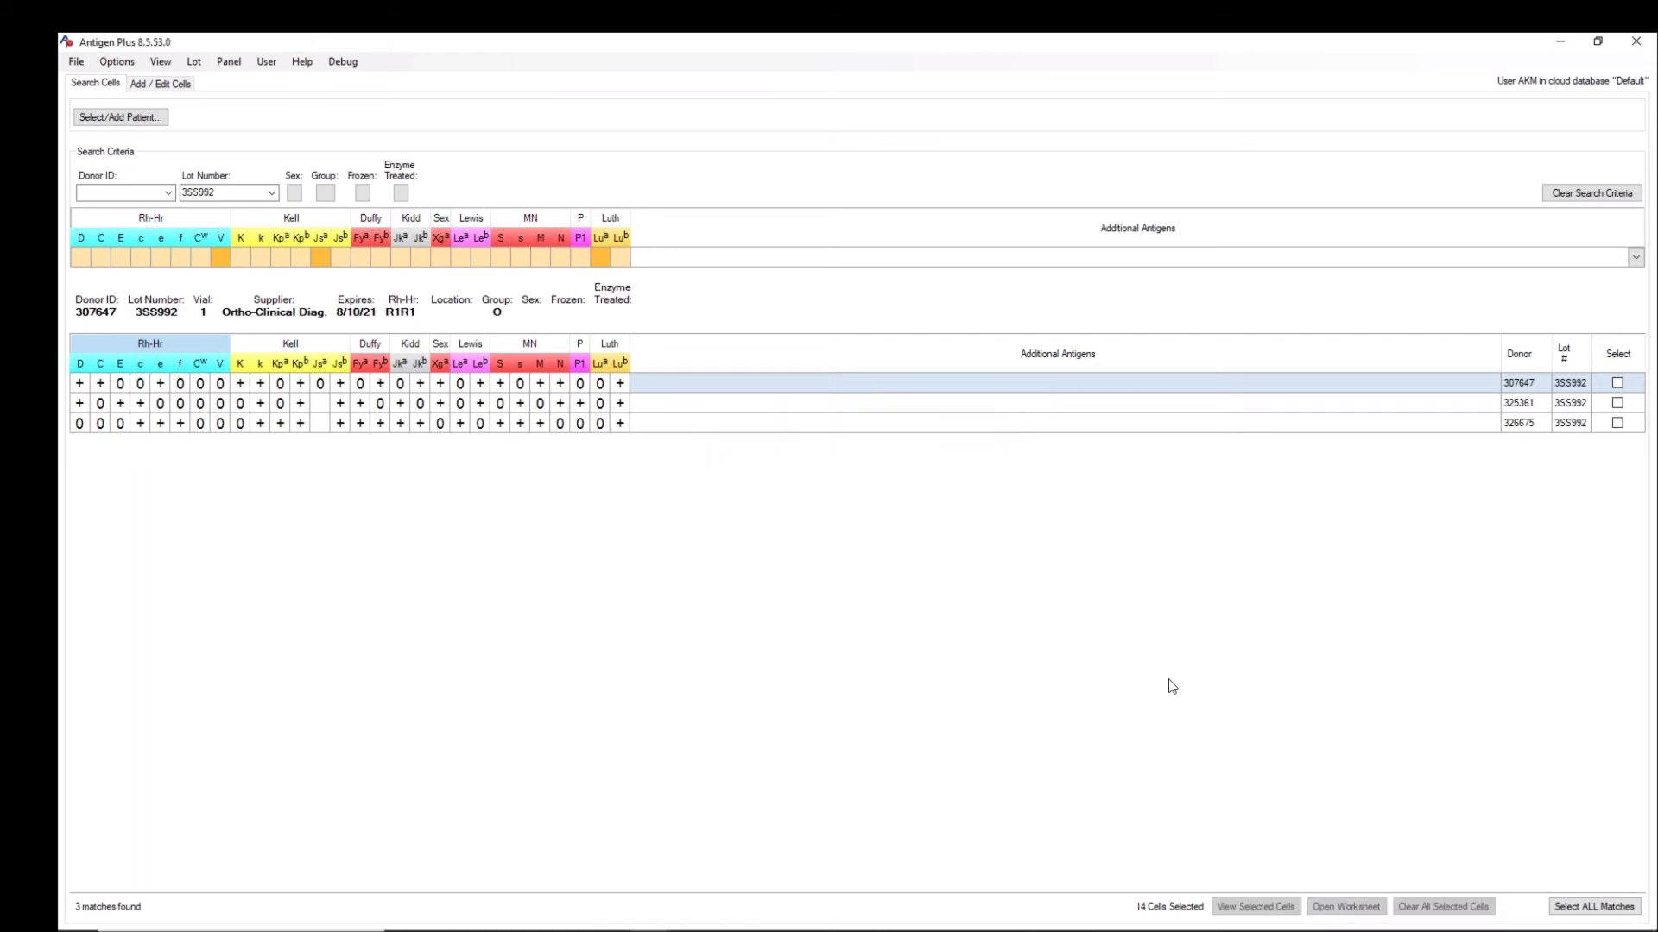
click(1611, 911)
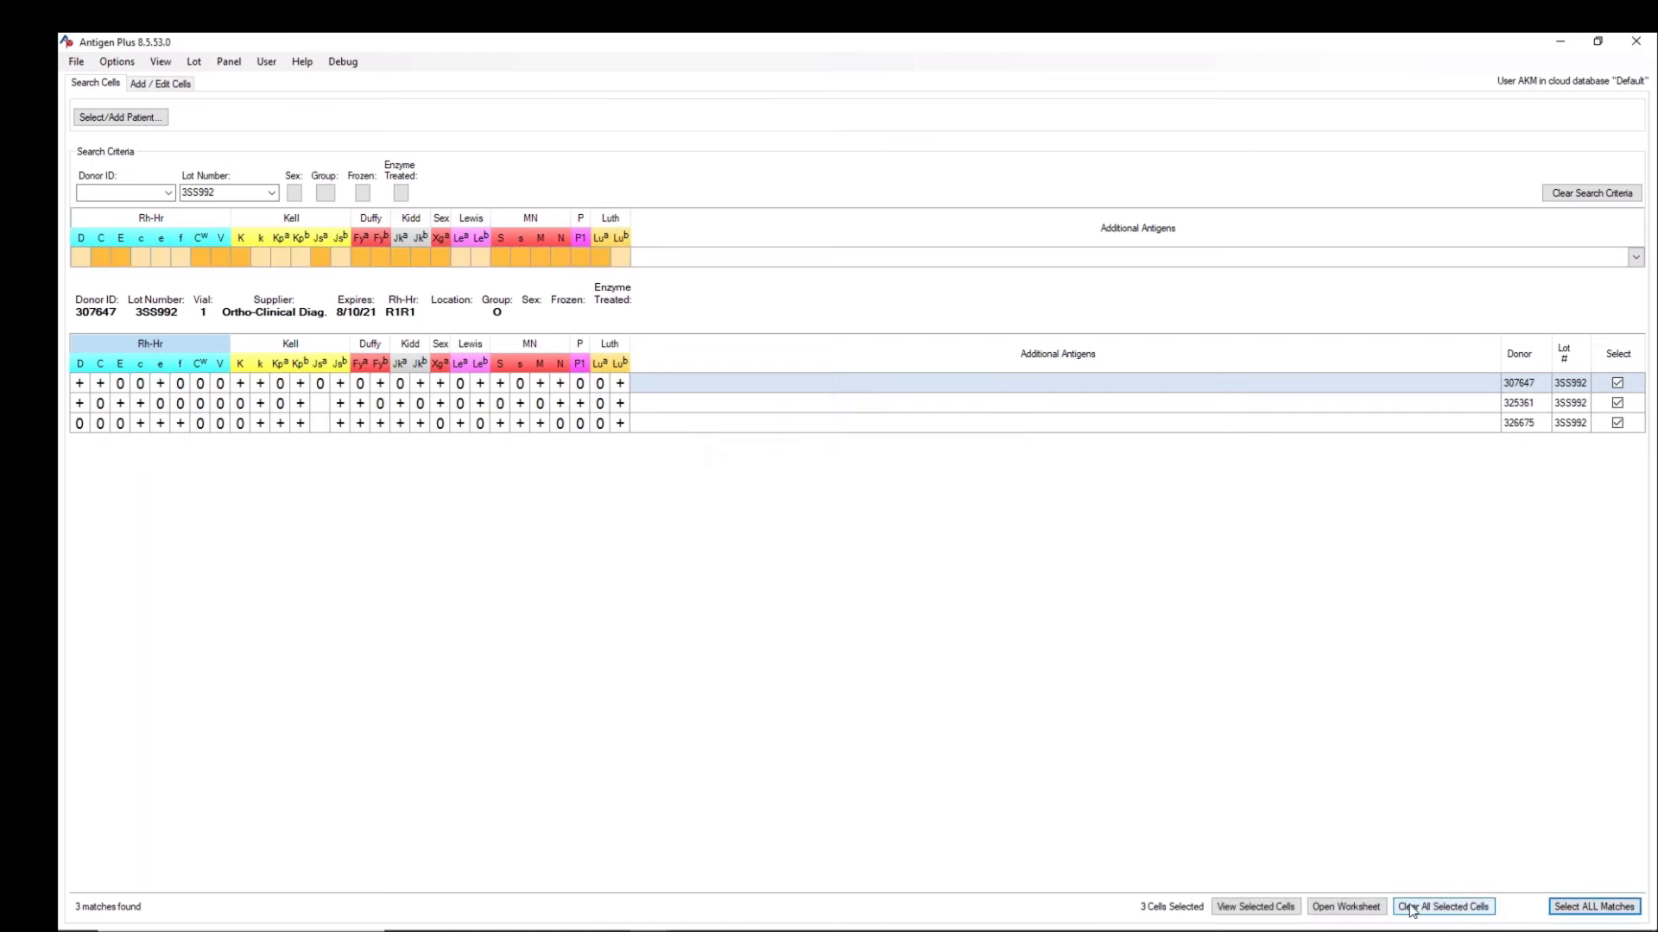
click(1380, 909)
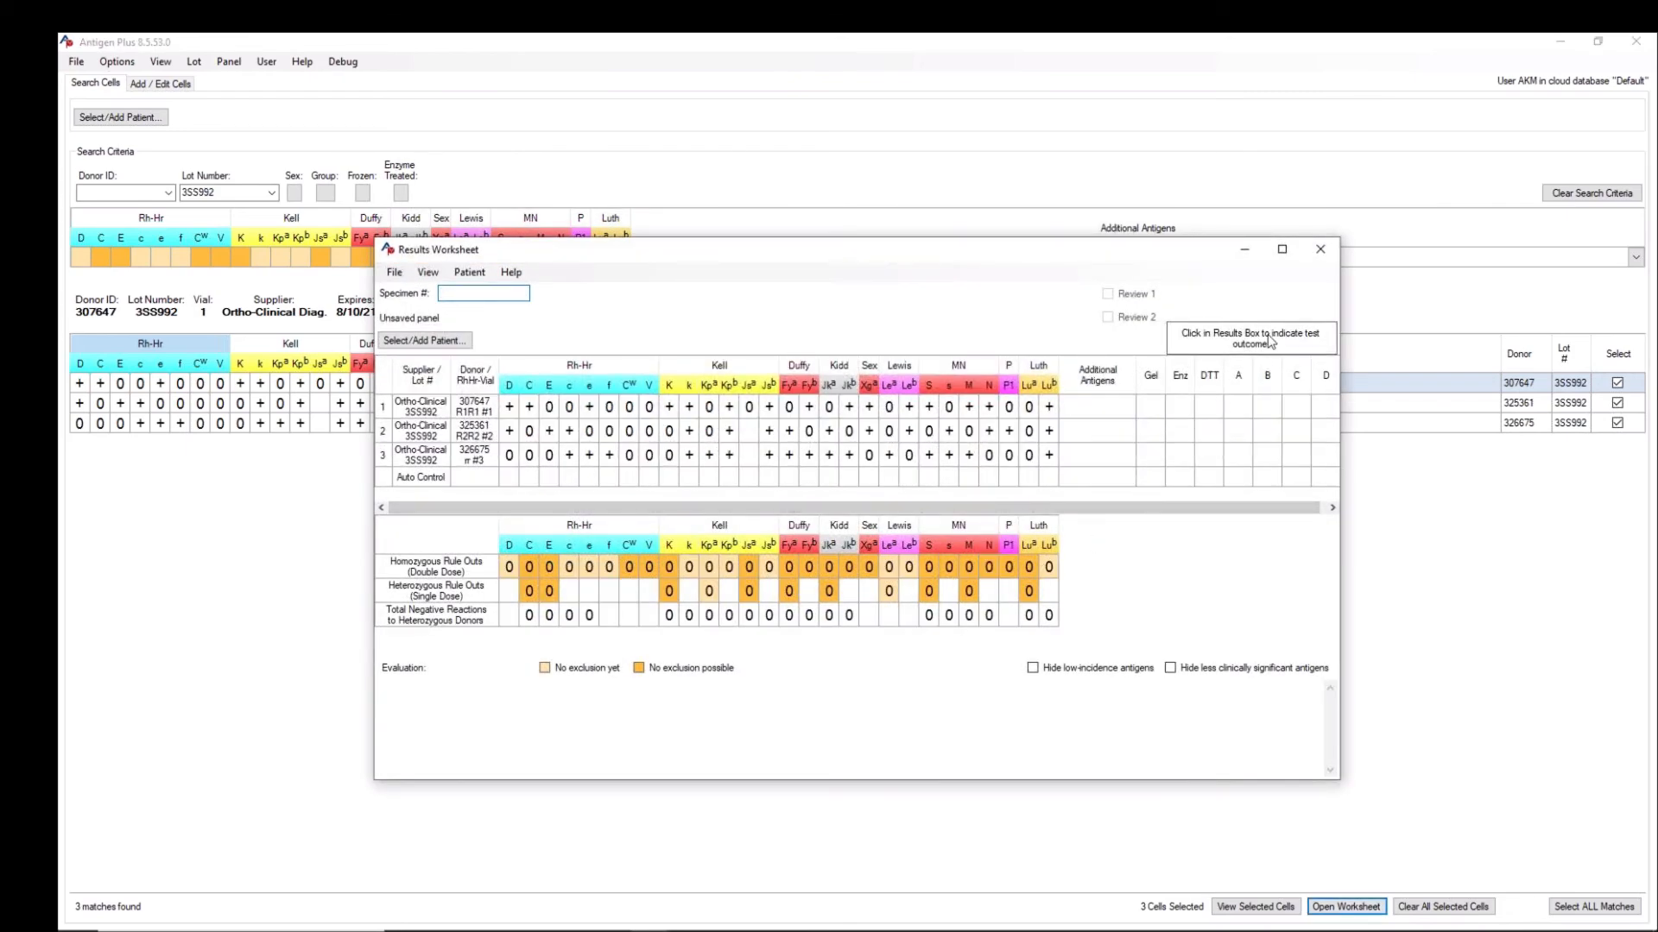
click(1281, 252)
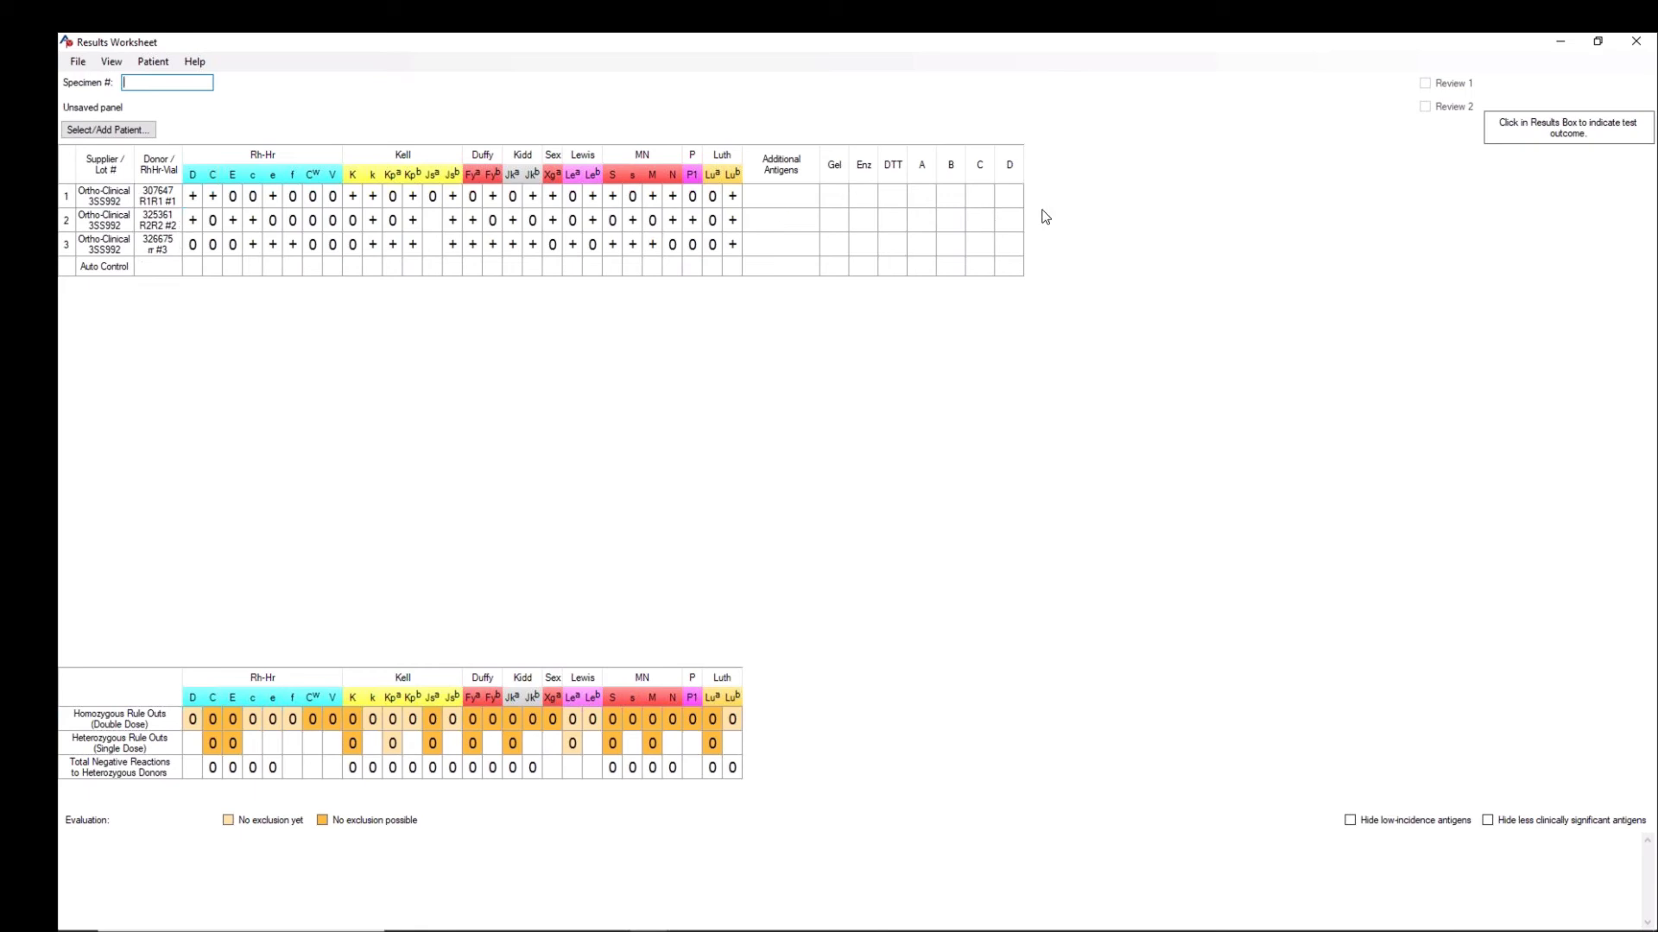
Step: Enter Gel results of 0, 0, and 2+ for cells 1, 2, and 3 of the worksheet
click(842, 201)
key(0)
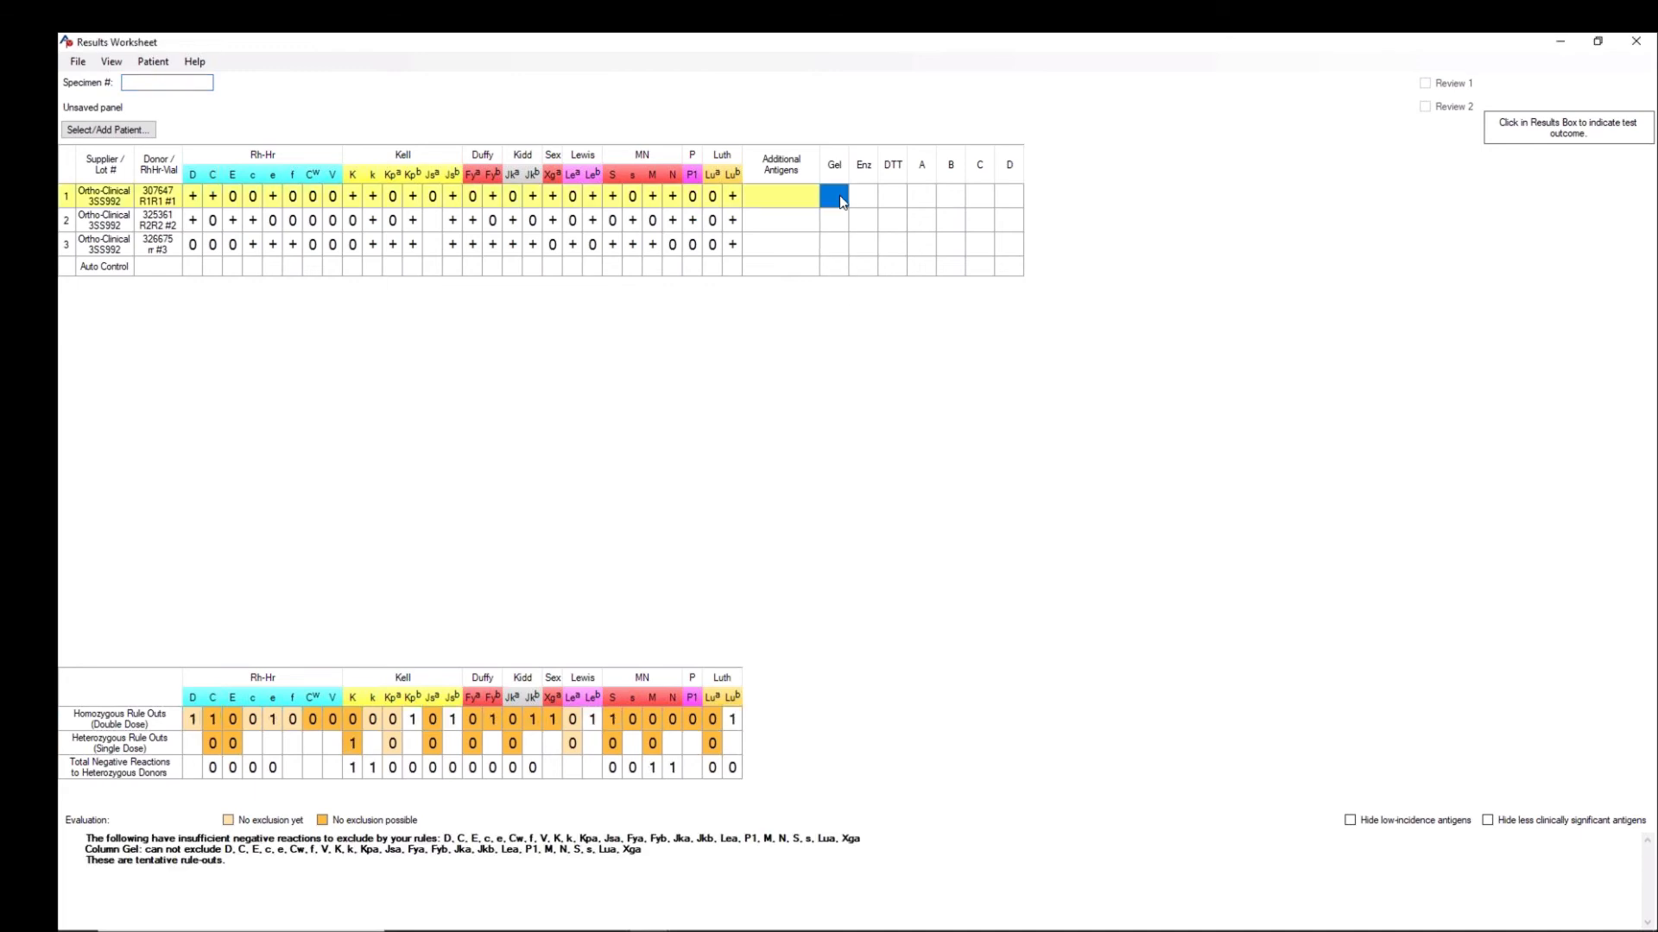
key(Return)
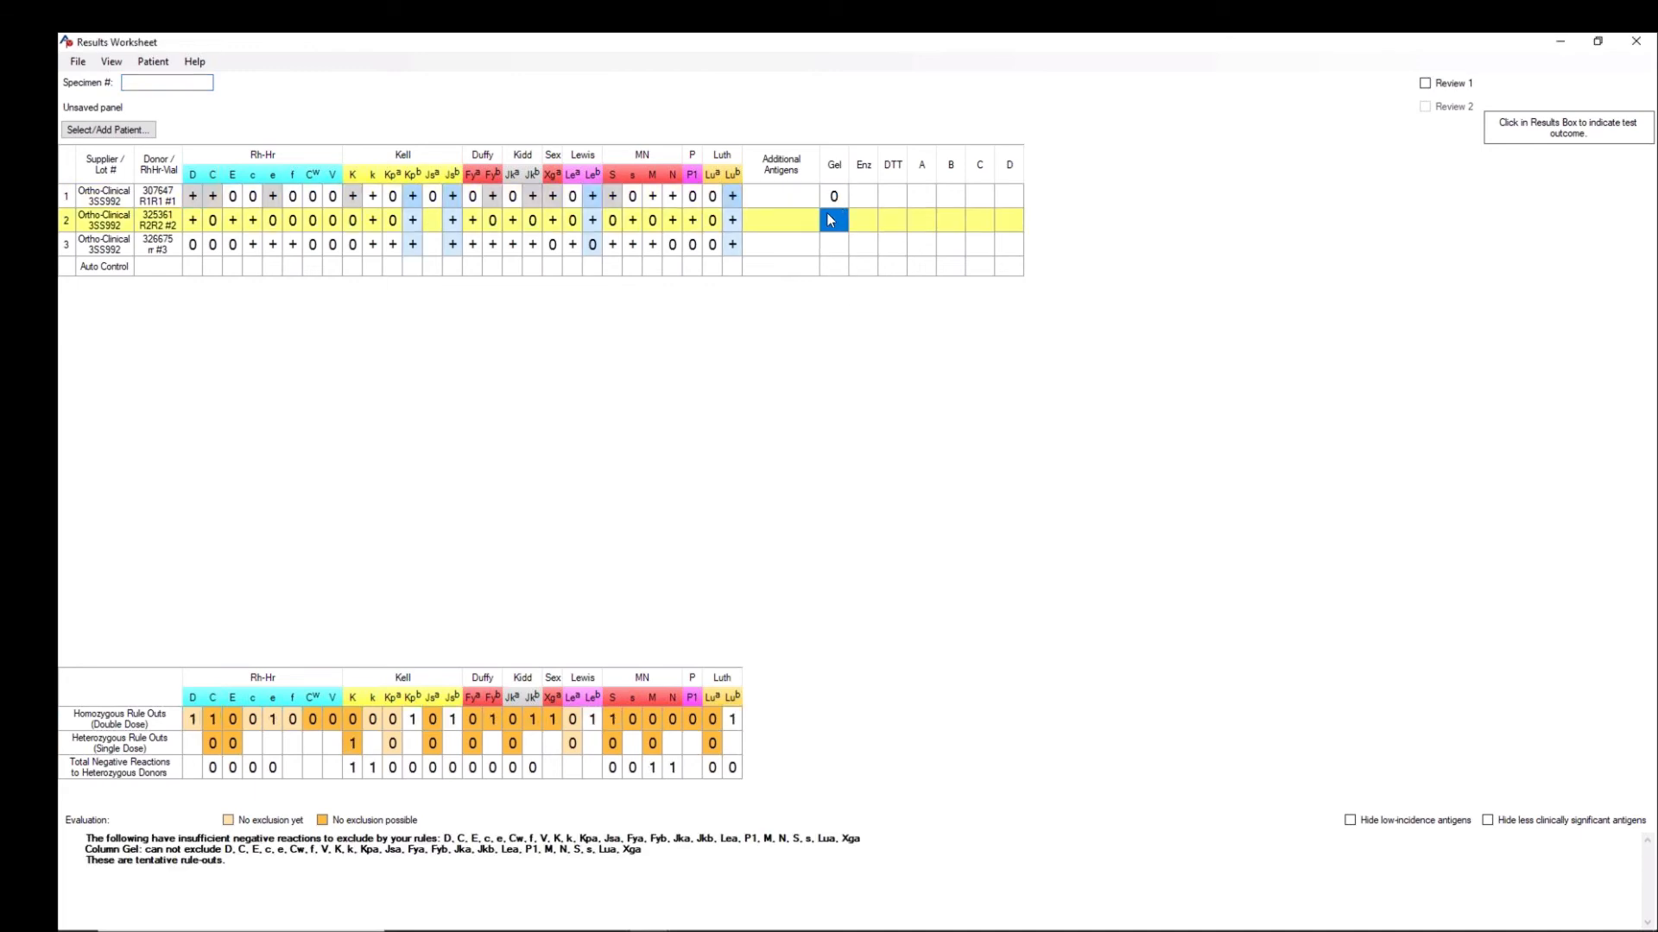
text(02)
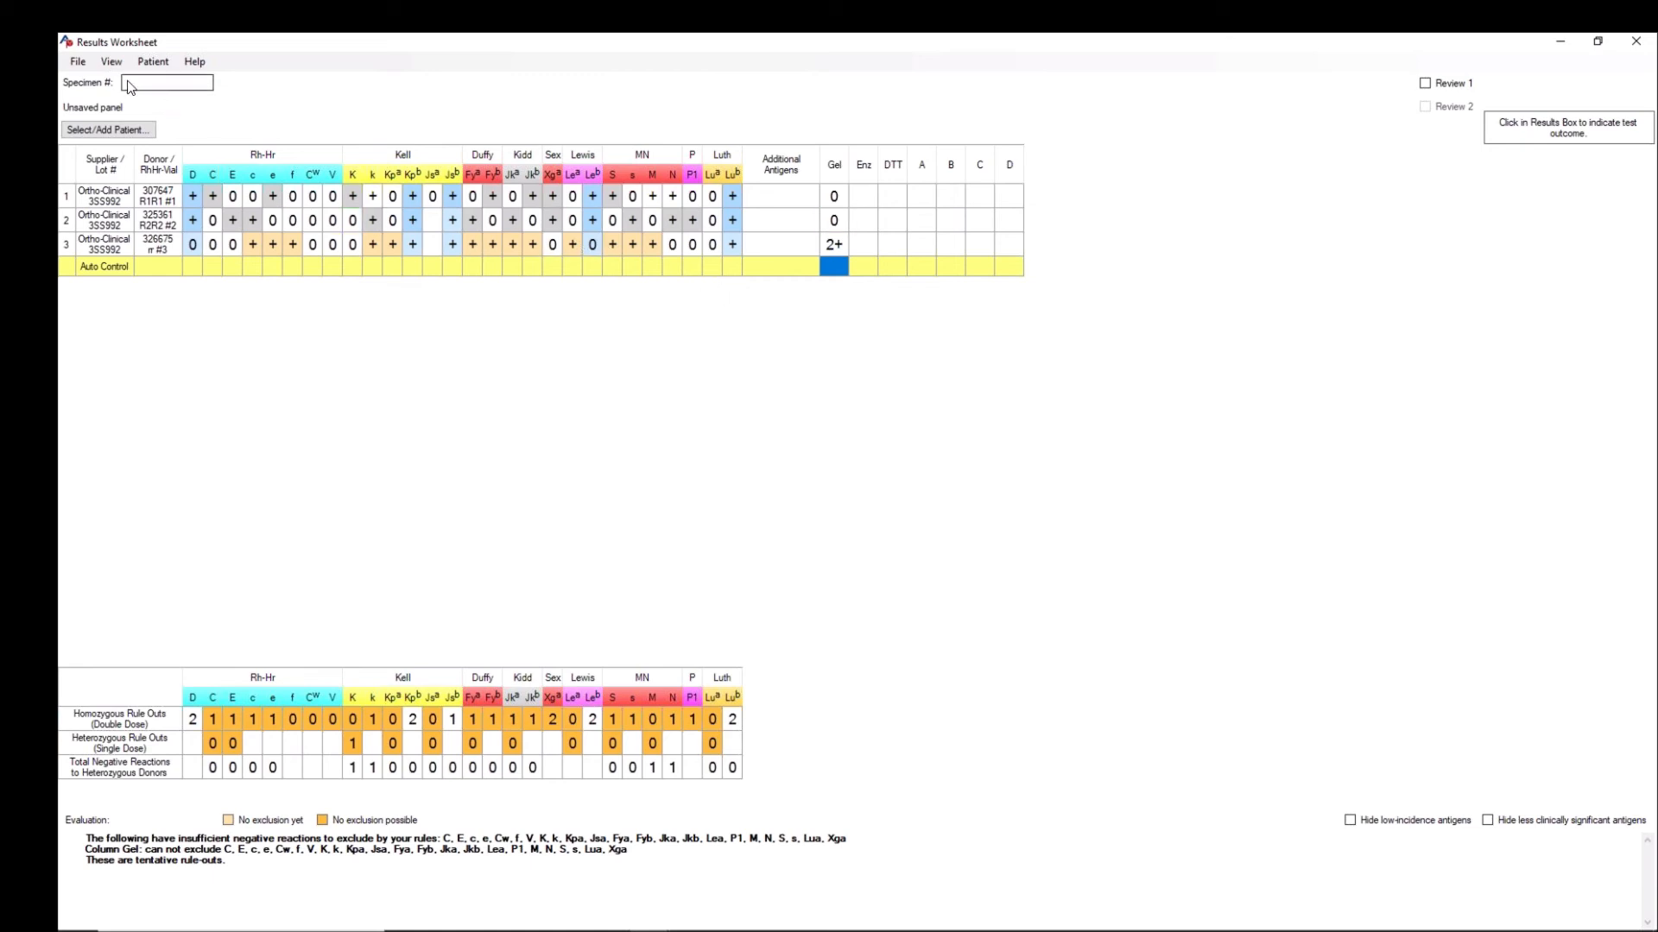
Step: Search the patients by last name with "e" and assign the fourth listed patient to the worksheet
click(110, 131)
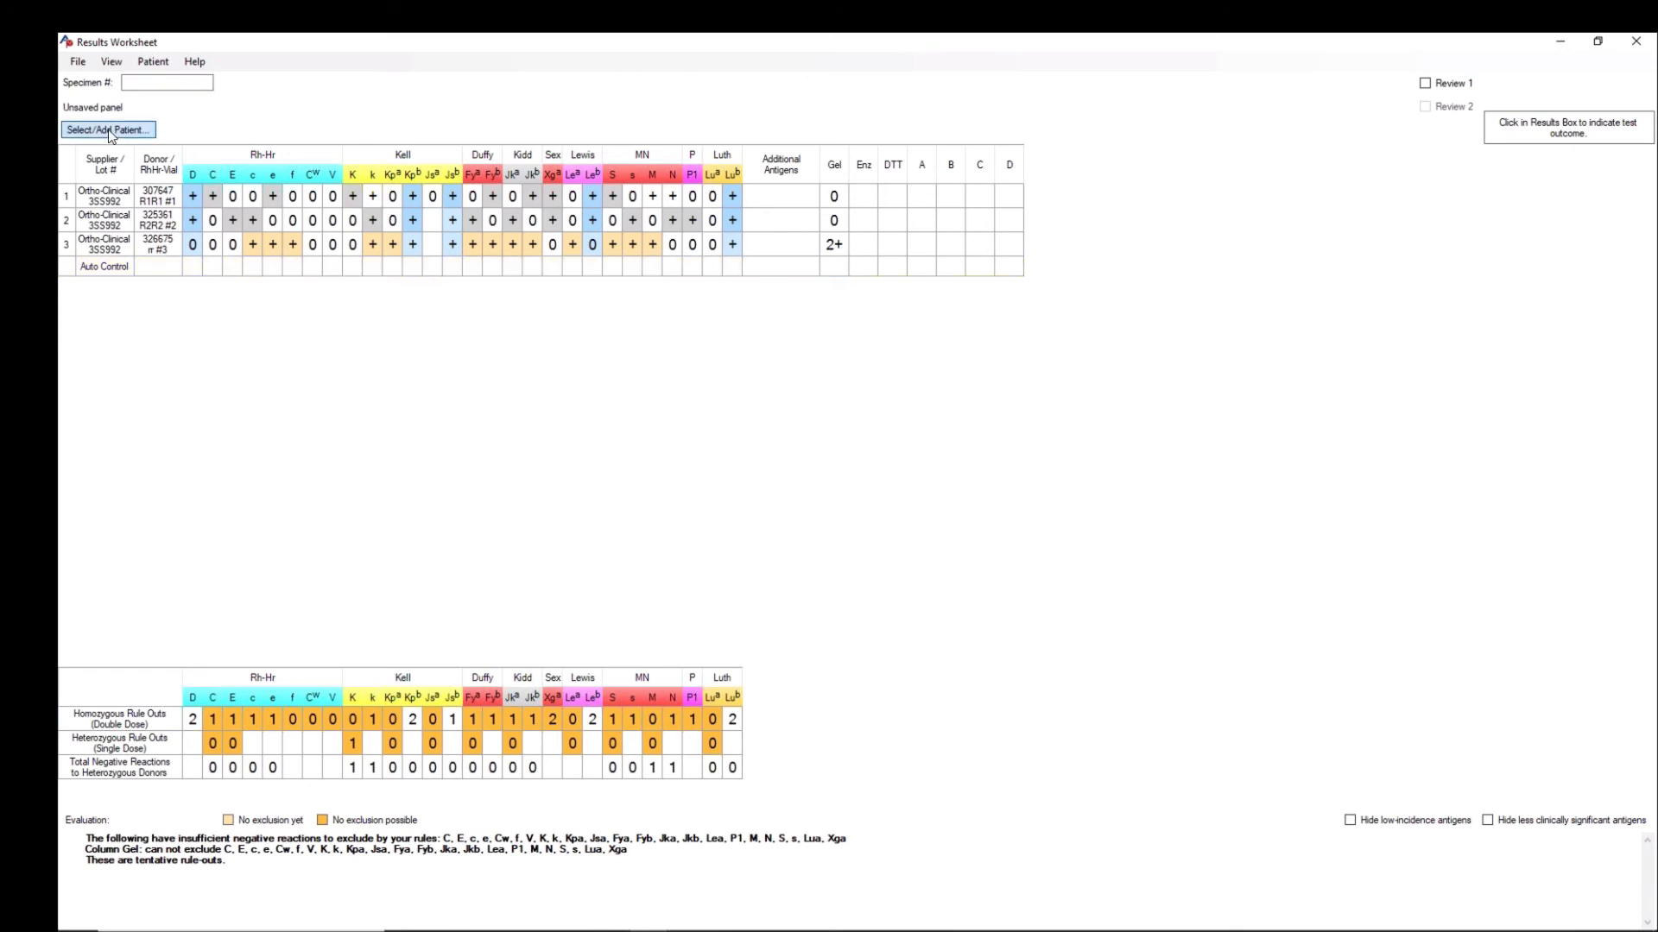
click(110, 132)
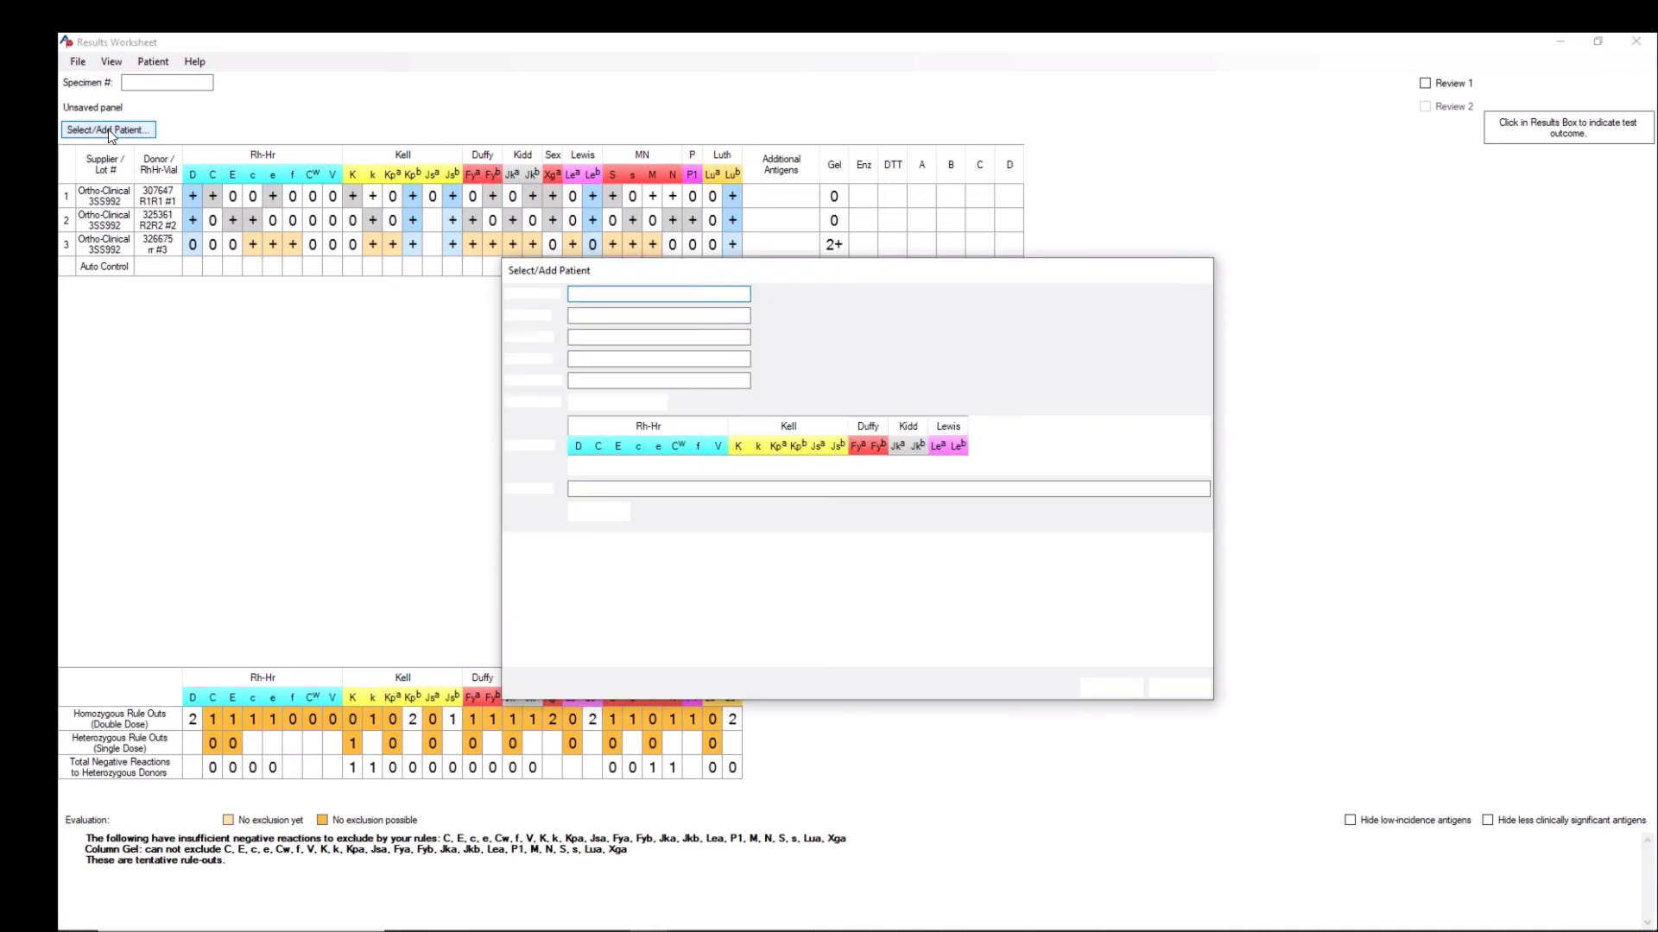
click(587, 338)
text(e)
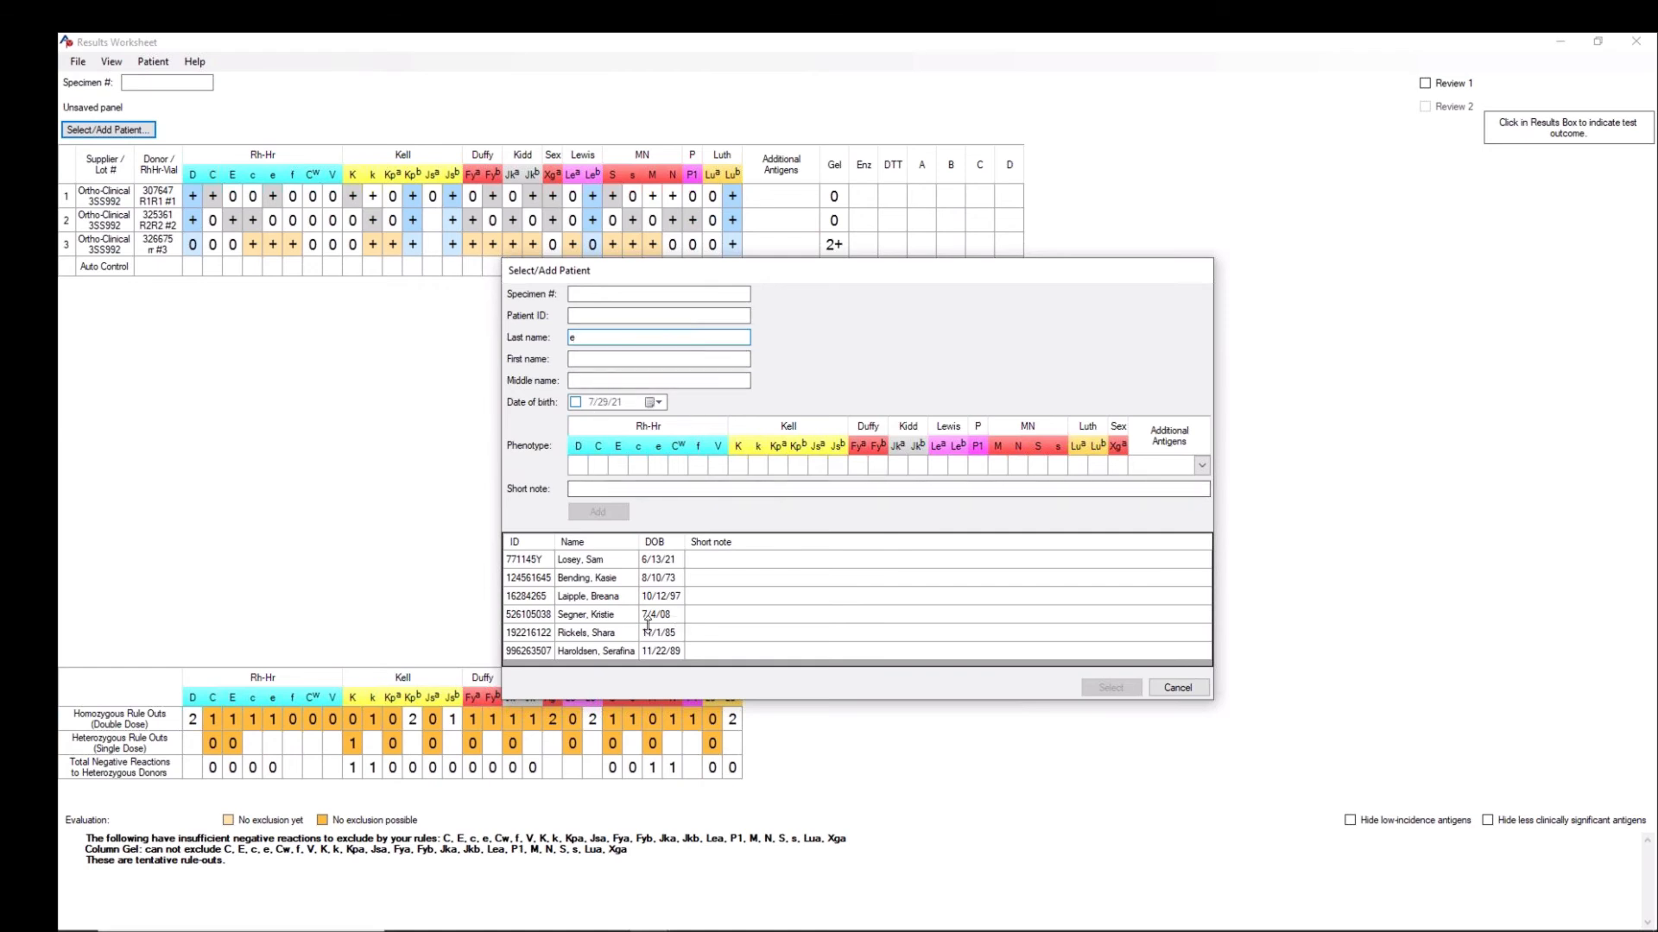
double_click(601, 617)
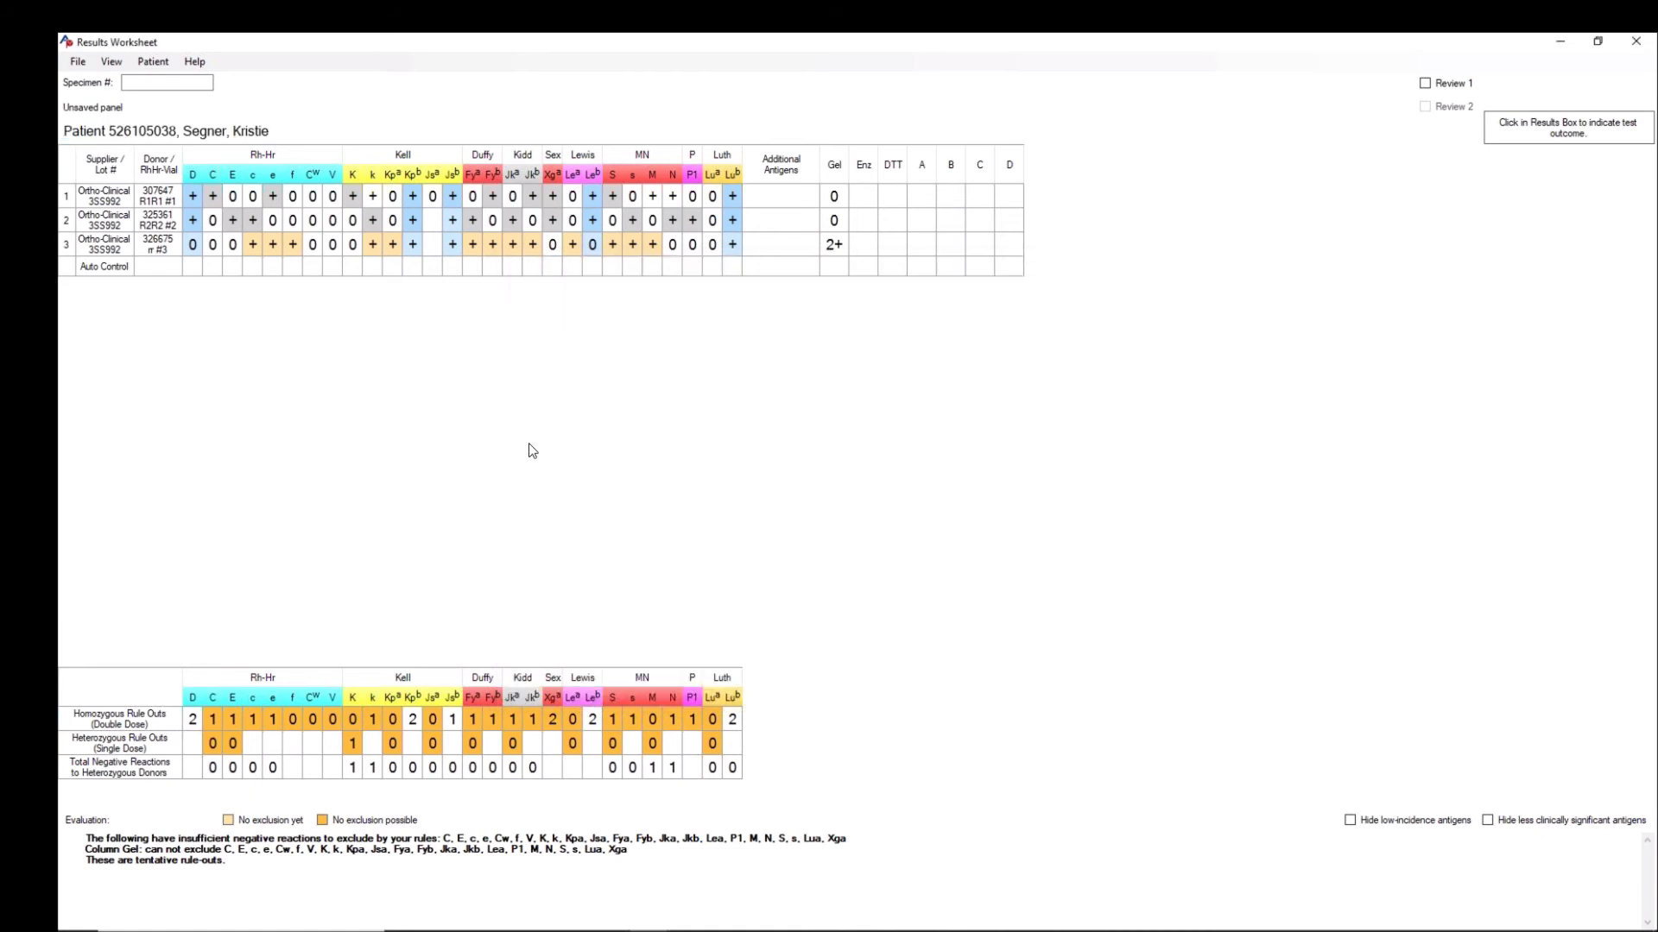
Step: Save the worksheet panel with the full panel description "positive screen"
click(78, 62)
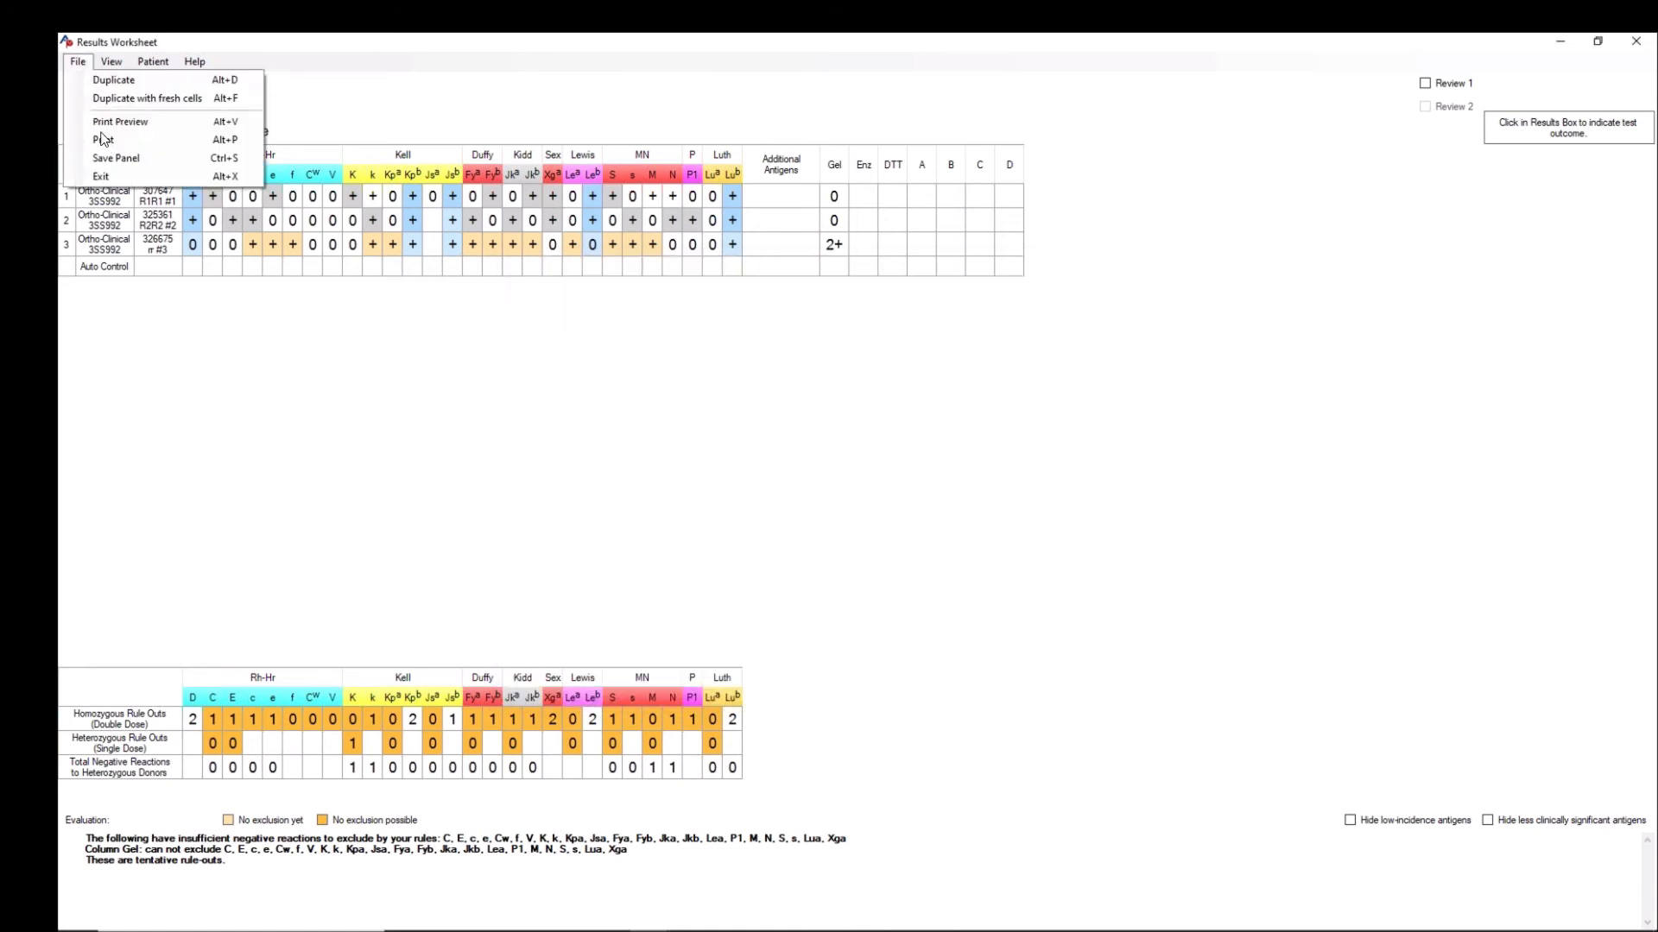
click(375, 104)
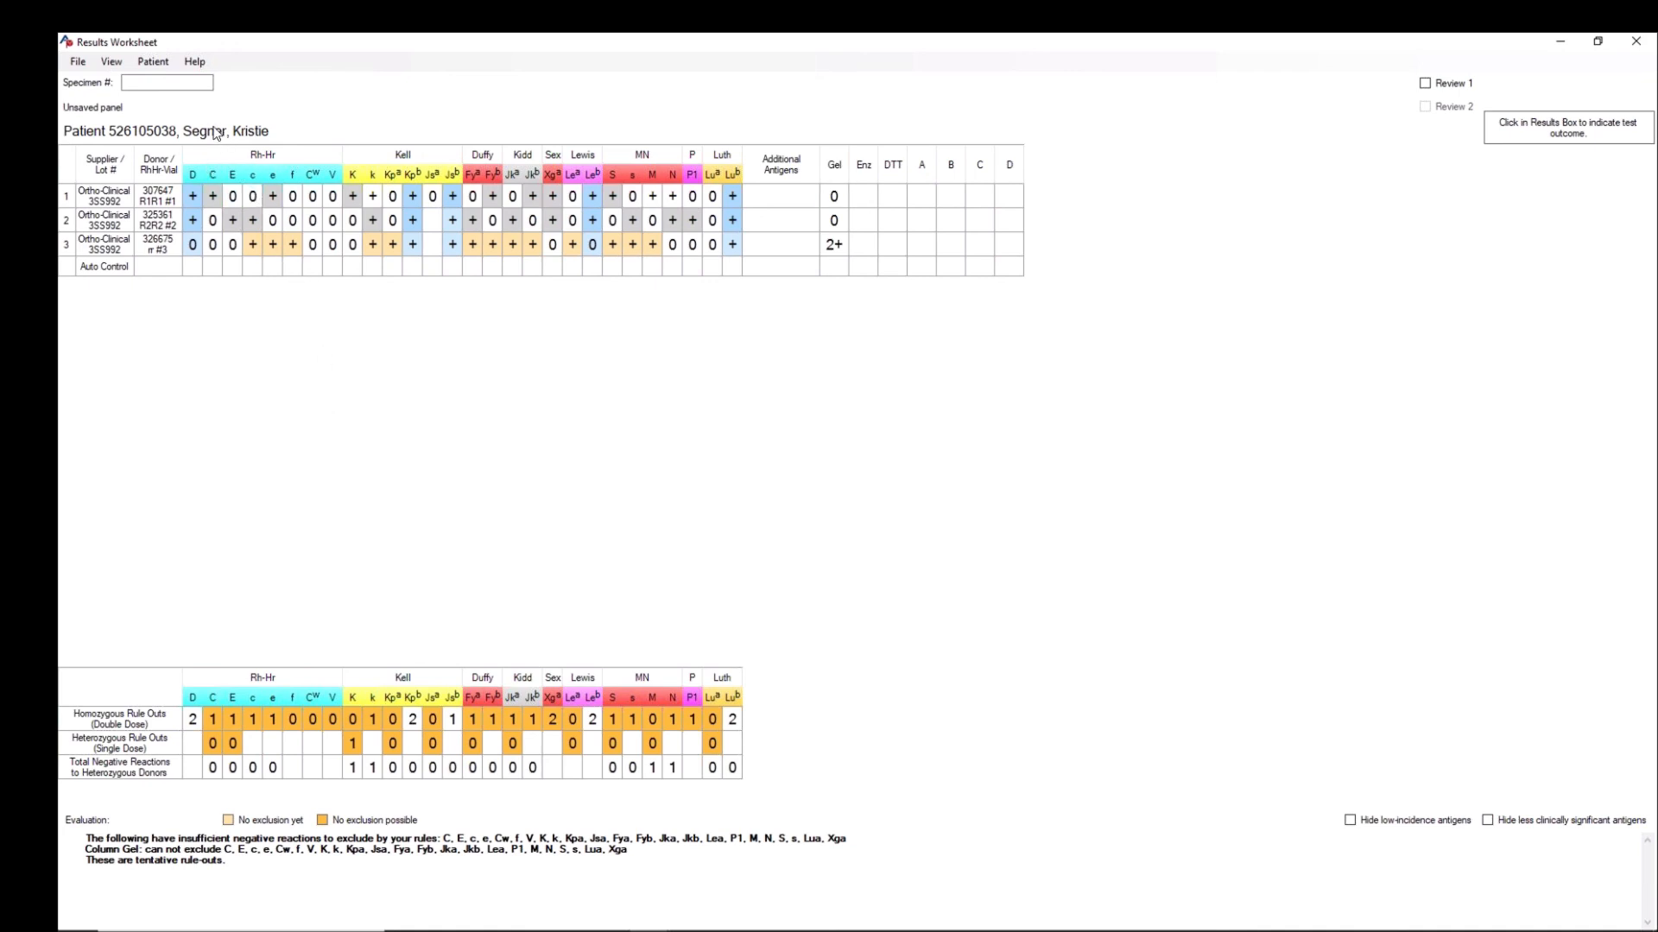
click(157, 84)
click(75, 61)
click(99, 118)
click(767, 542)
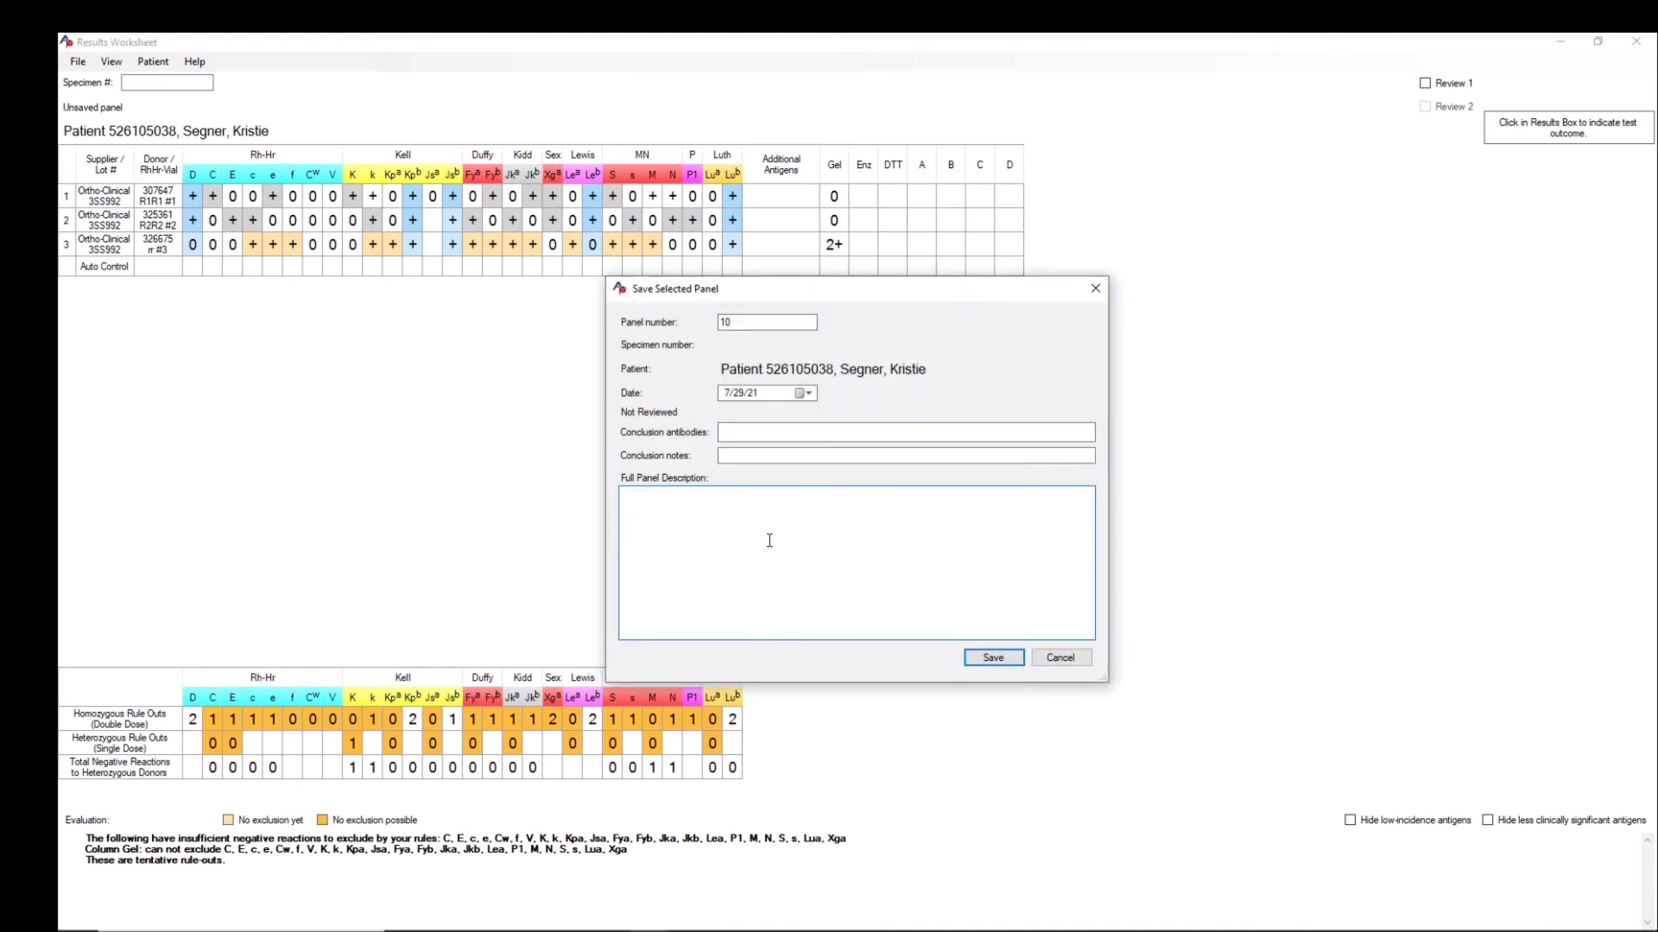
text(positive screen)
click(988, 654)
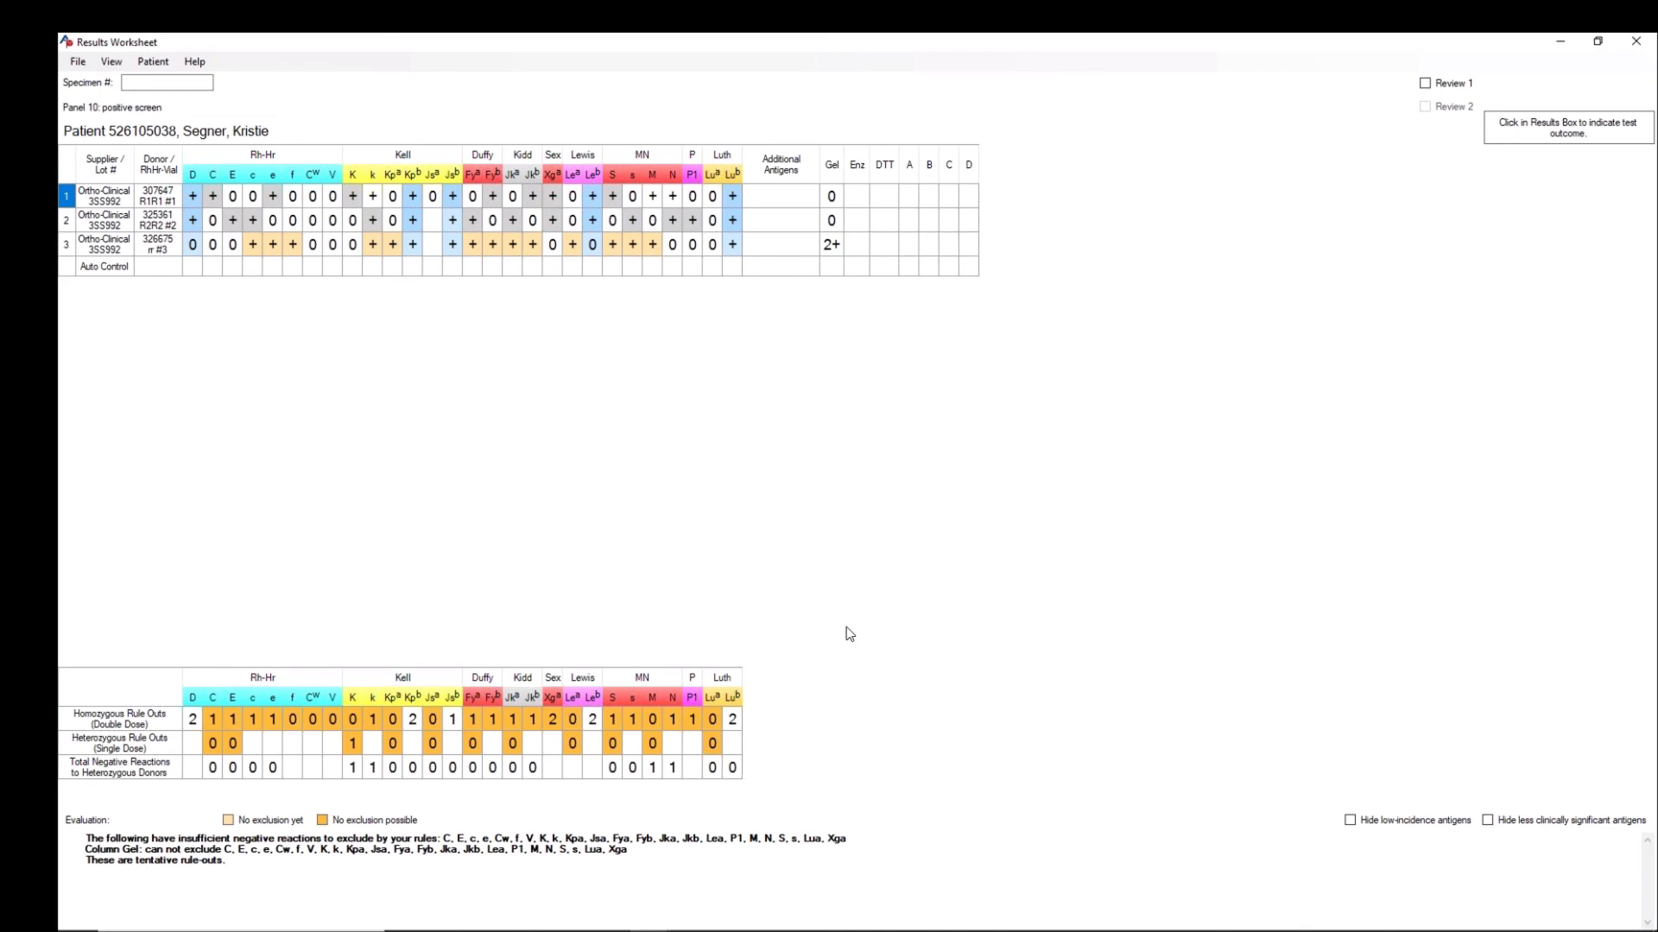
Step: Close the results worksheet and clear both the selected cells and the search criteria
click(1635, 41)
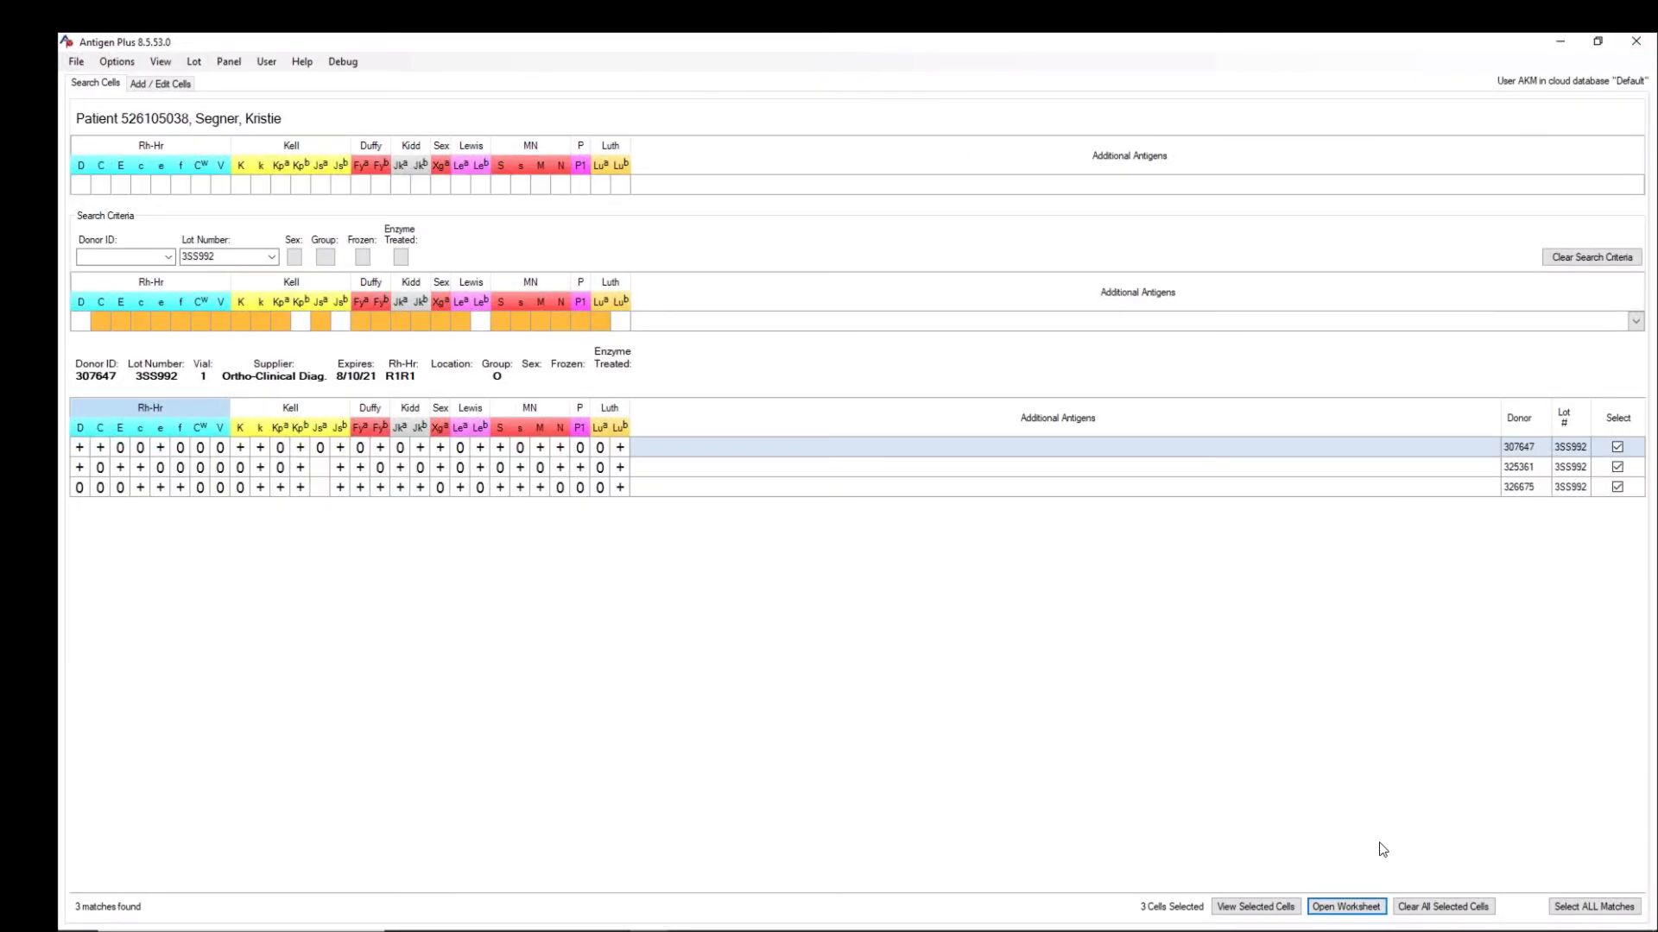
click(1427, 899)
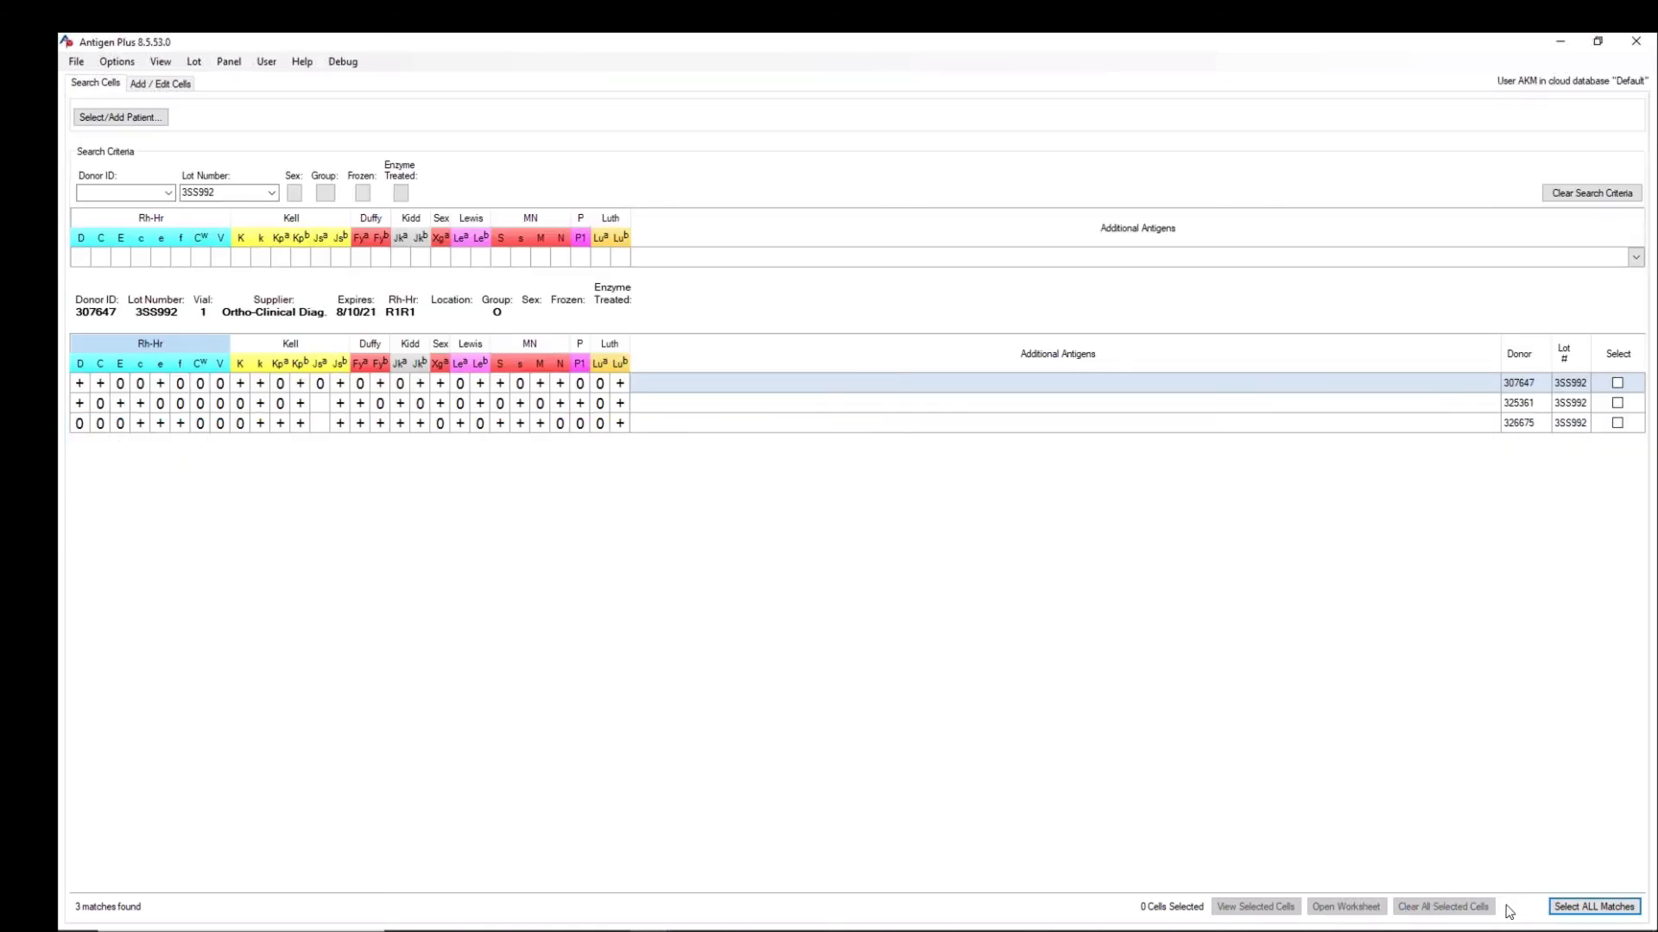
click(1617, 192)
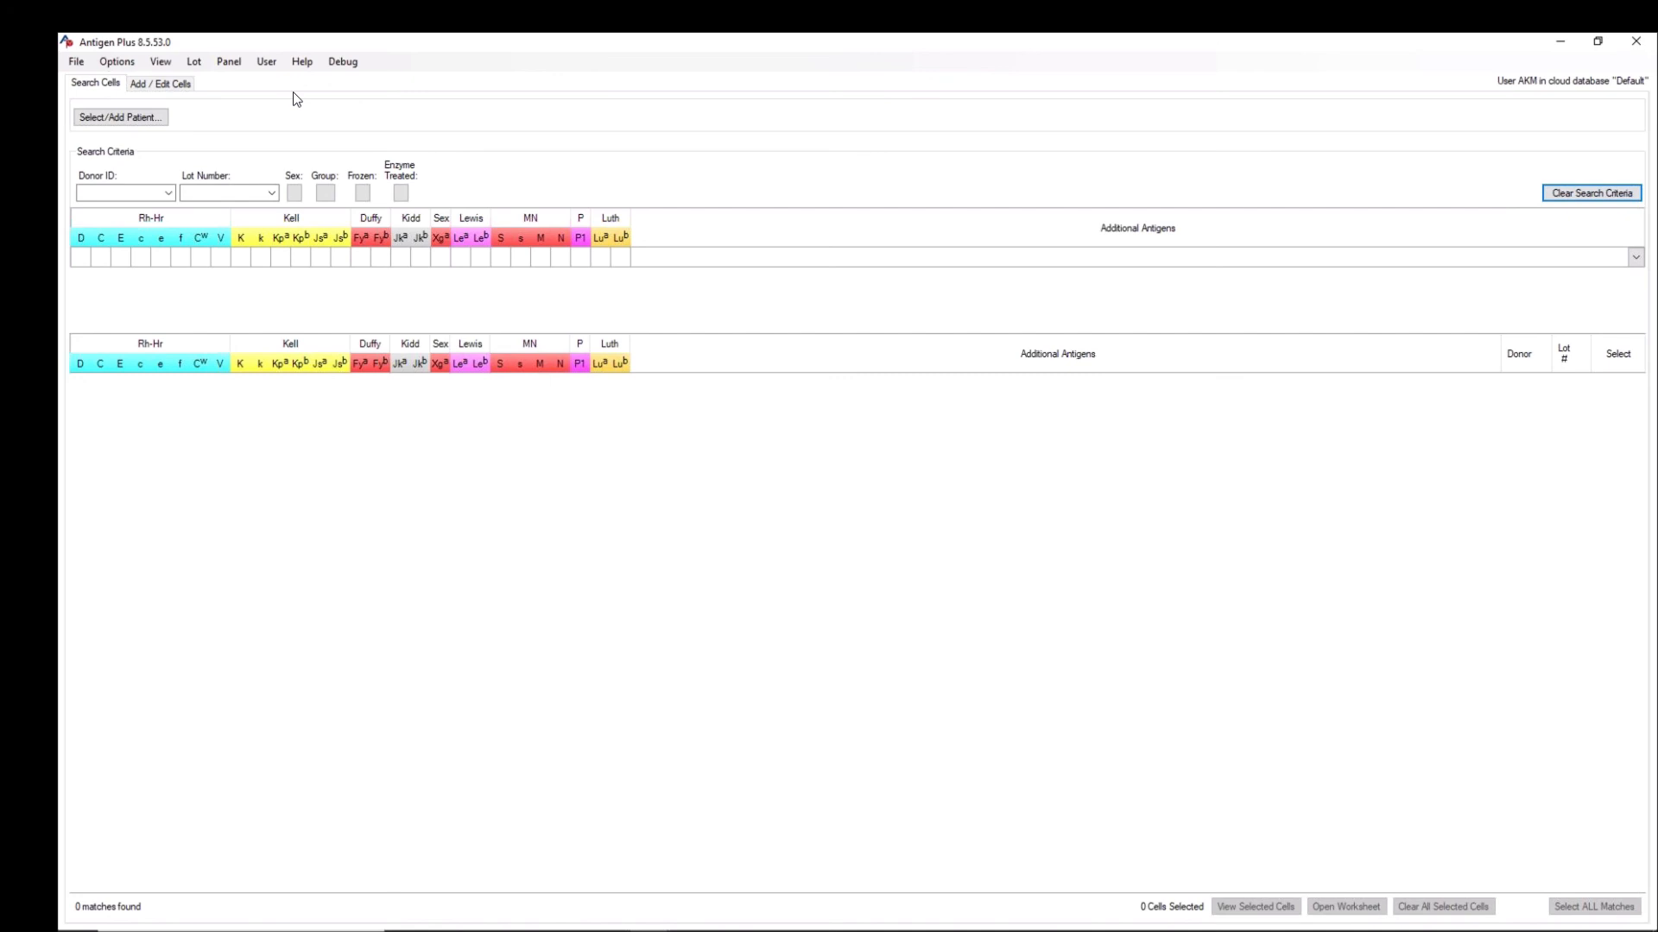
Step: Load the saved panel described as "positive screen" from the list of saved panels
click(232, 62)
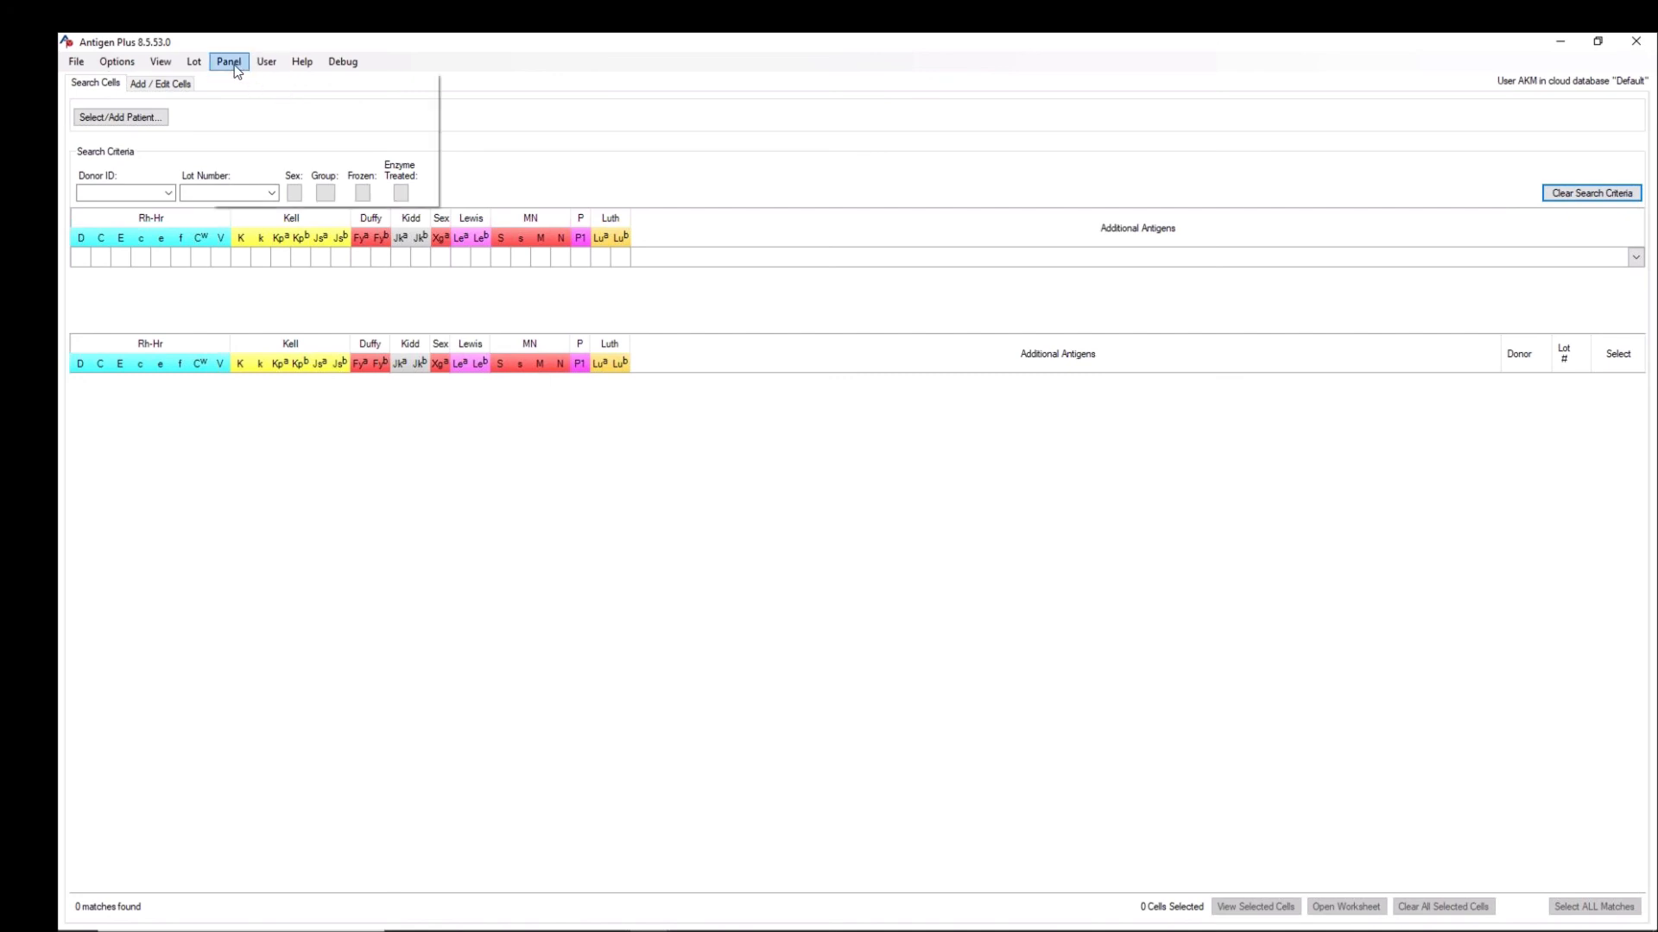
click(244, 81)
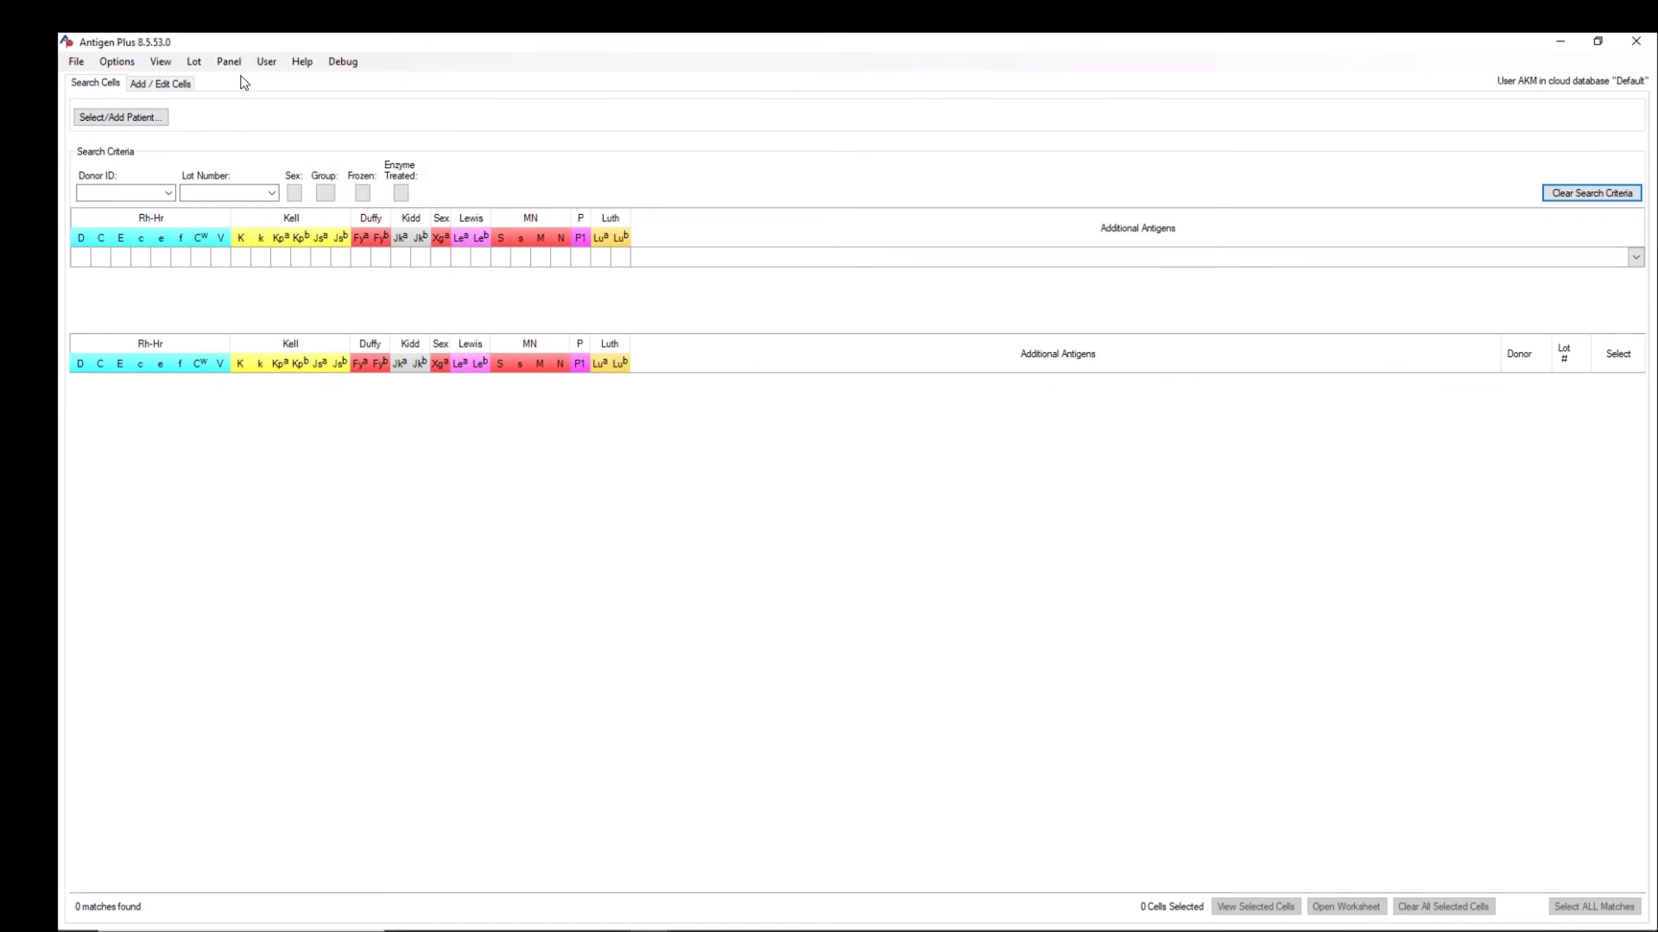
double_click(772, 325)
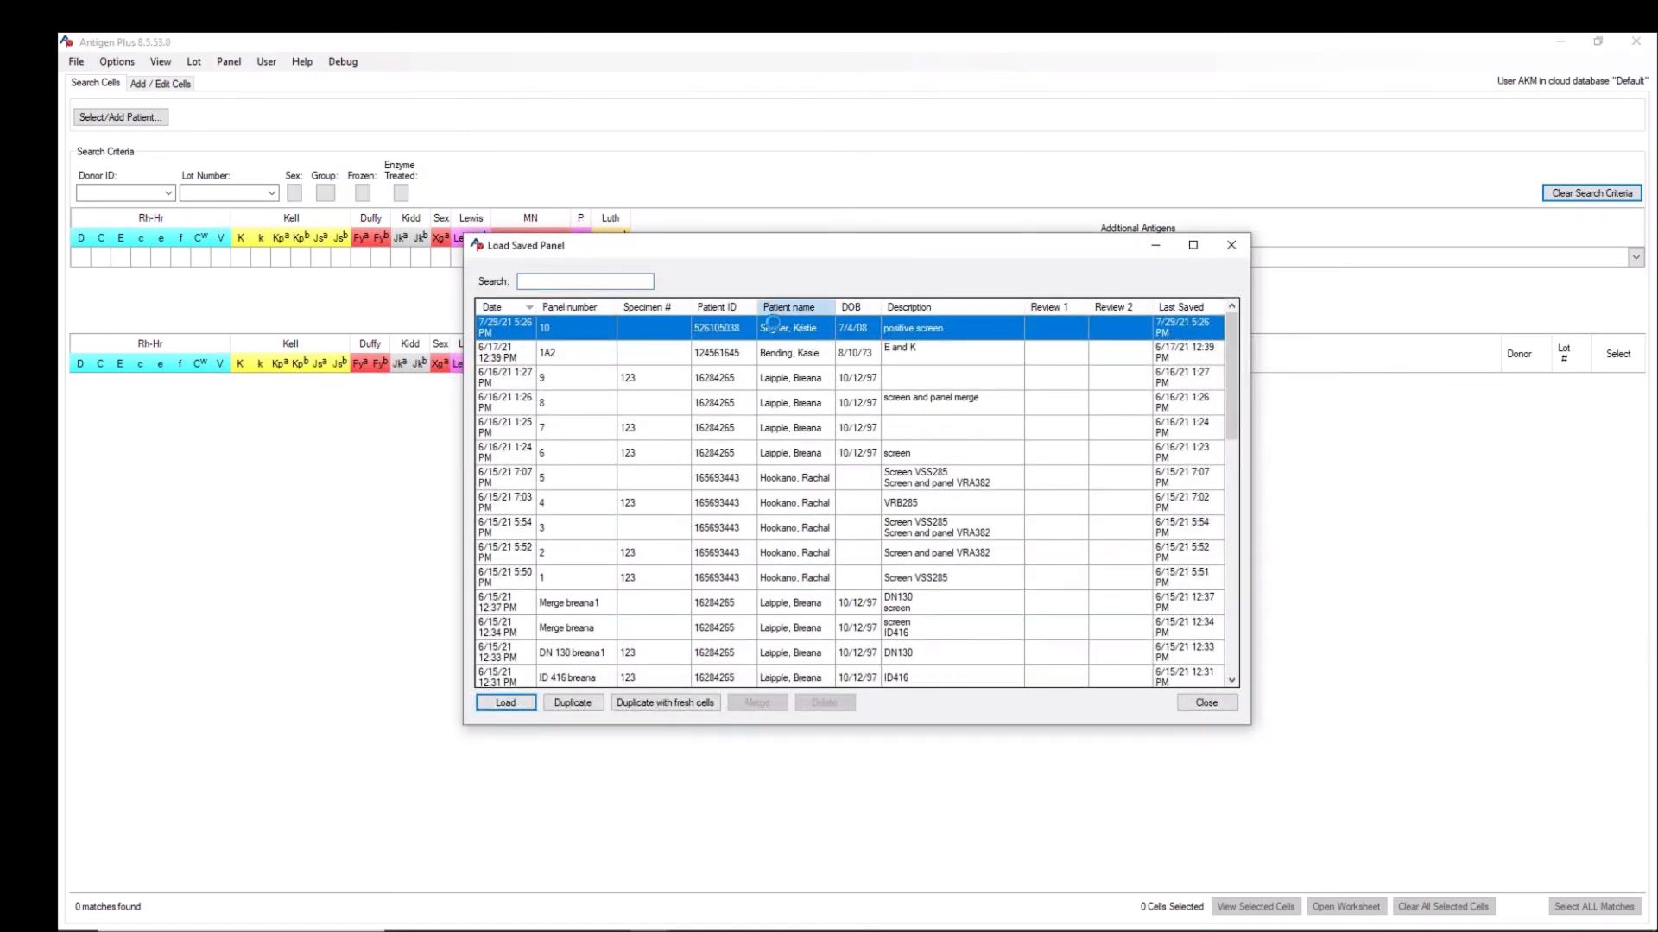